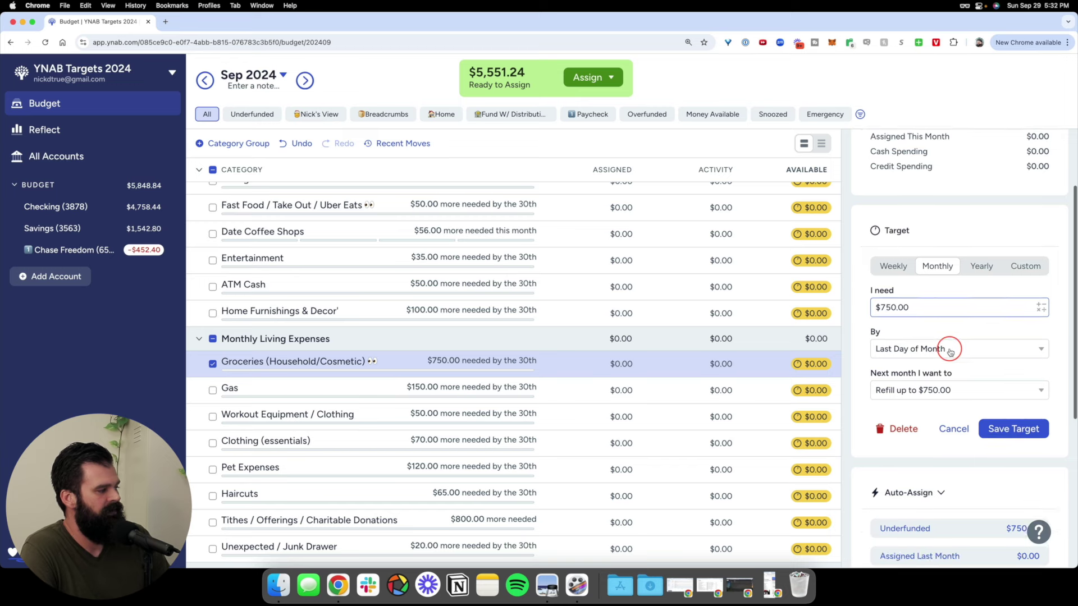
Step: Review the next-month options of the September Groceries target and leave the editor without saving
{"action": "left_click", "coordinate": [936, 387]}
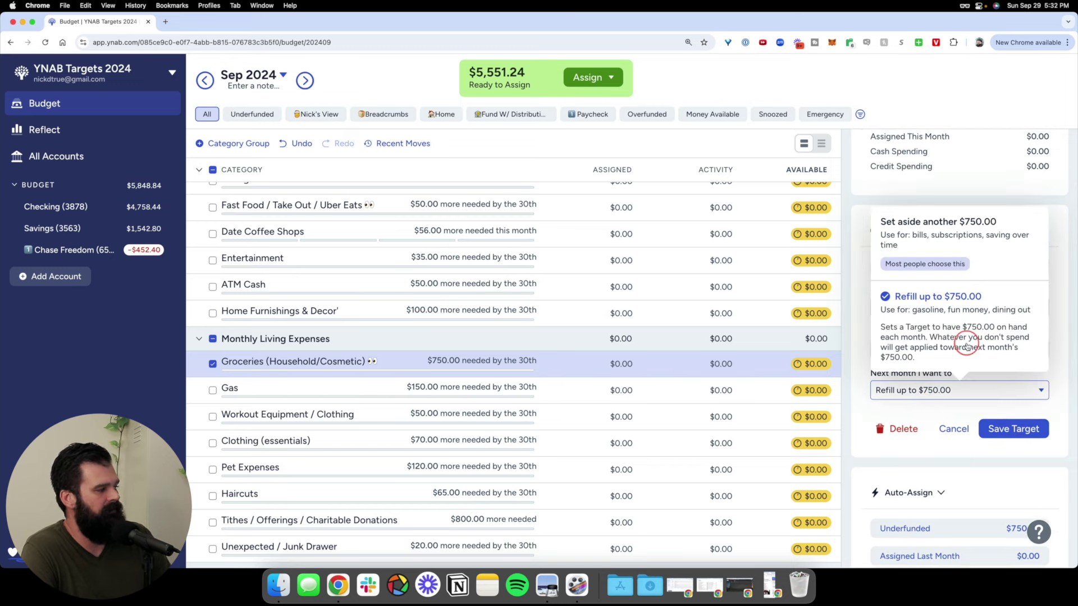
{"action": "left_click", "coordinate": [958, 388]}
{"action": "left_click", "coordinate": [954, 429]}
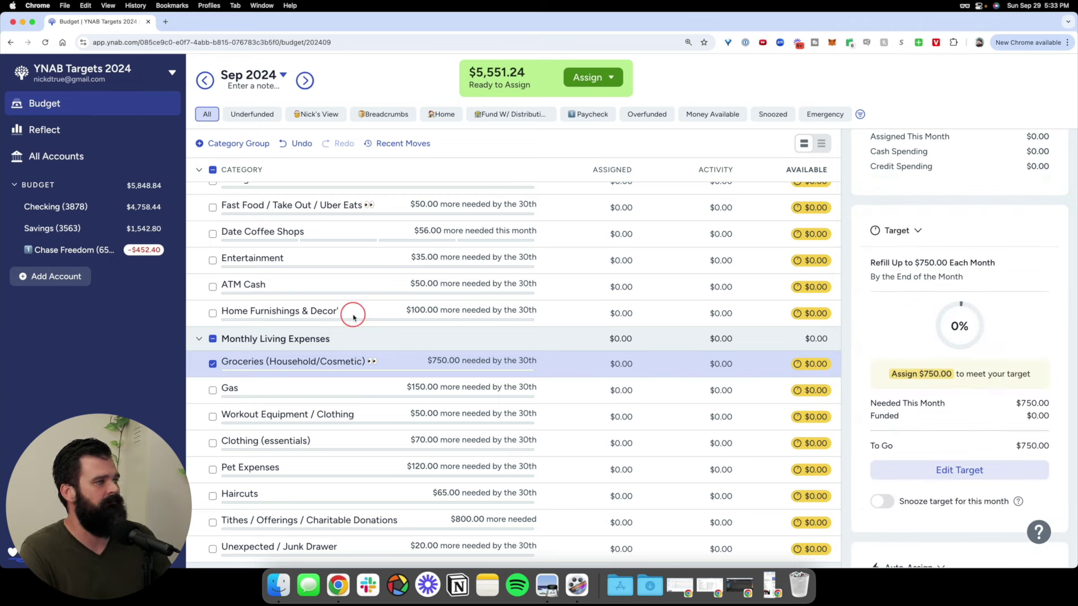
Step: In August 2024, create a $750 monthly refill target for Groceries and assign $50 to the category
{"action": "left_click", "coordinate": [205, 83]}
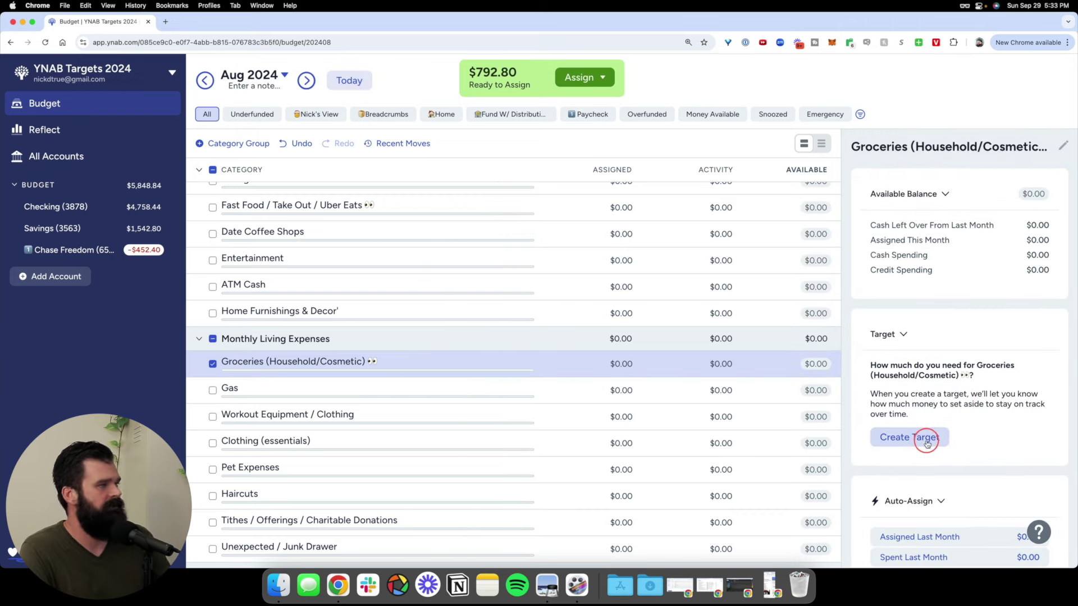
{"action": "left_click", "coordinate": [923, 439]}
{"action": "left_click", "coordinate": [1005, 532]}
{"action": "left_click", "coordinate": [603, 363]}
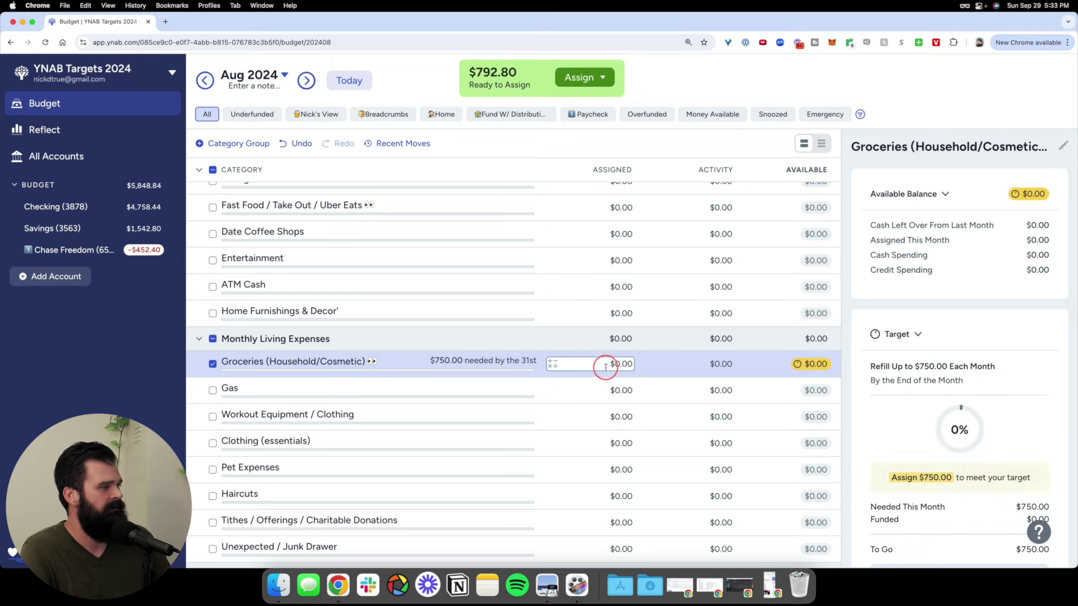
{"action": "type", "text": "50"}
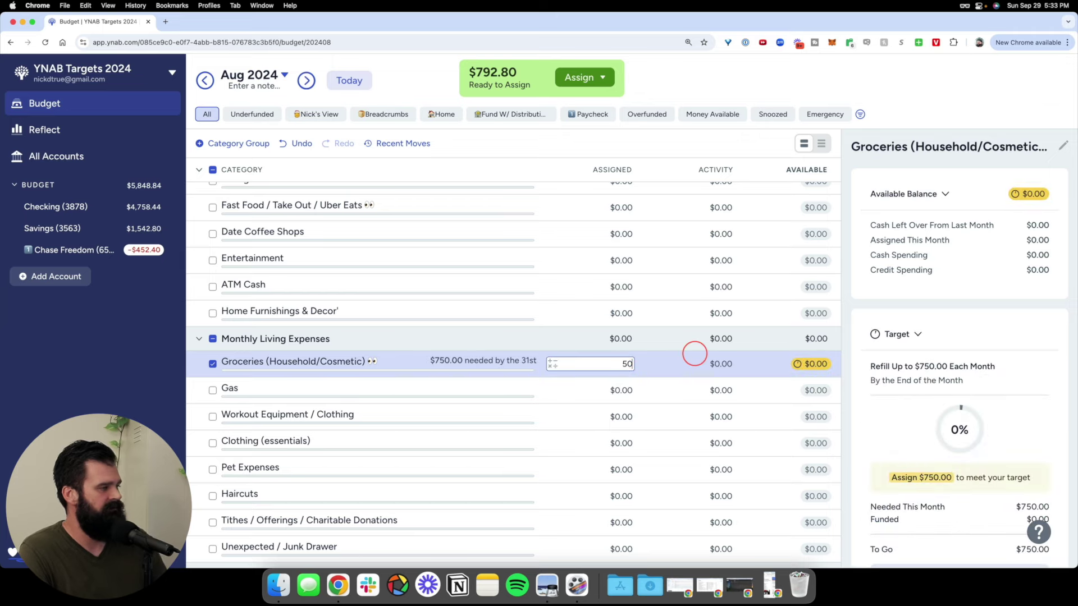
{"action": "key", "text": "Return"}
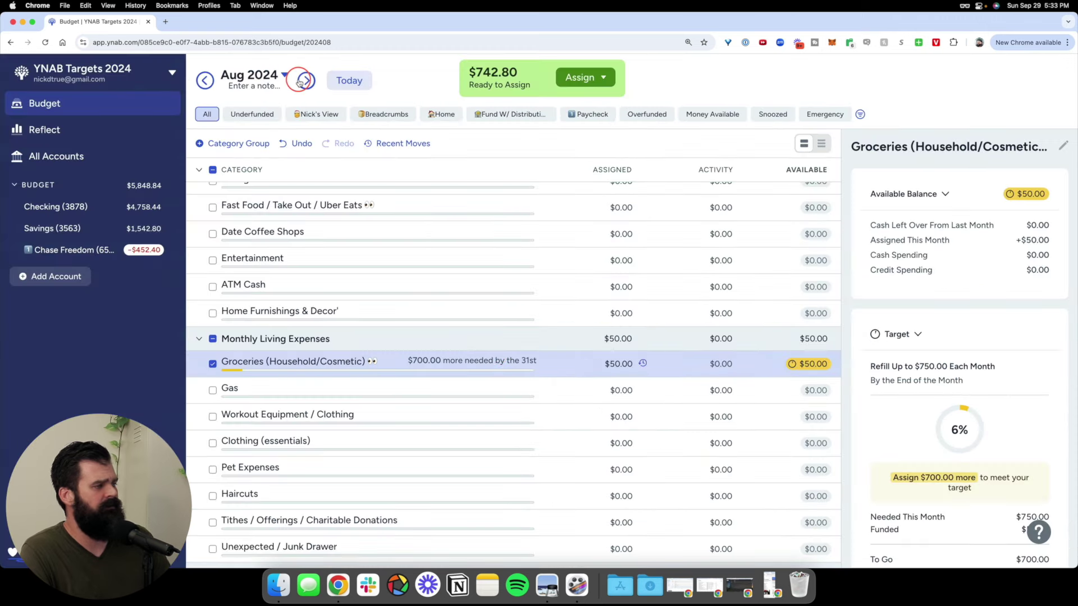
Step: Return to September 2024 and examine the Groceries refill target and the amount still needed
{"action": "left_click", "coordinate": [304, 81]}
{"action": "scroll", "coordinate": [873, 330], "scroll_direction": "down", "scroll_amount": 5}
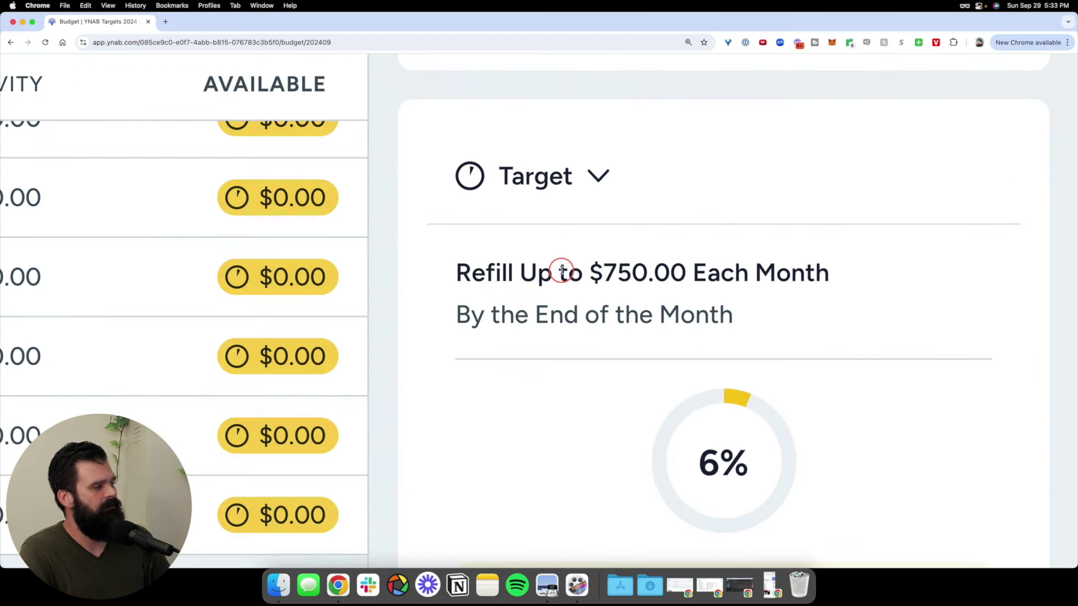
{"action": "left_click_drag", "start_coordinate": [905, 233], "coordinate": [951, 232]}
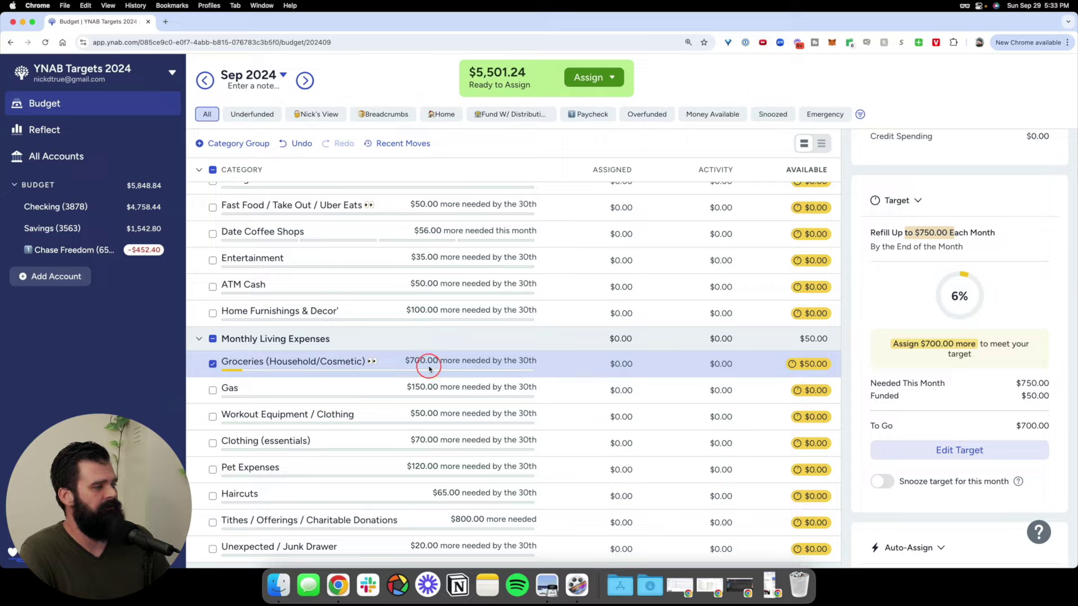
{"action": "scroll", "coordinate": [428, 365], "scroll_direction": "up", "scroll_amount": 5}
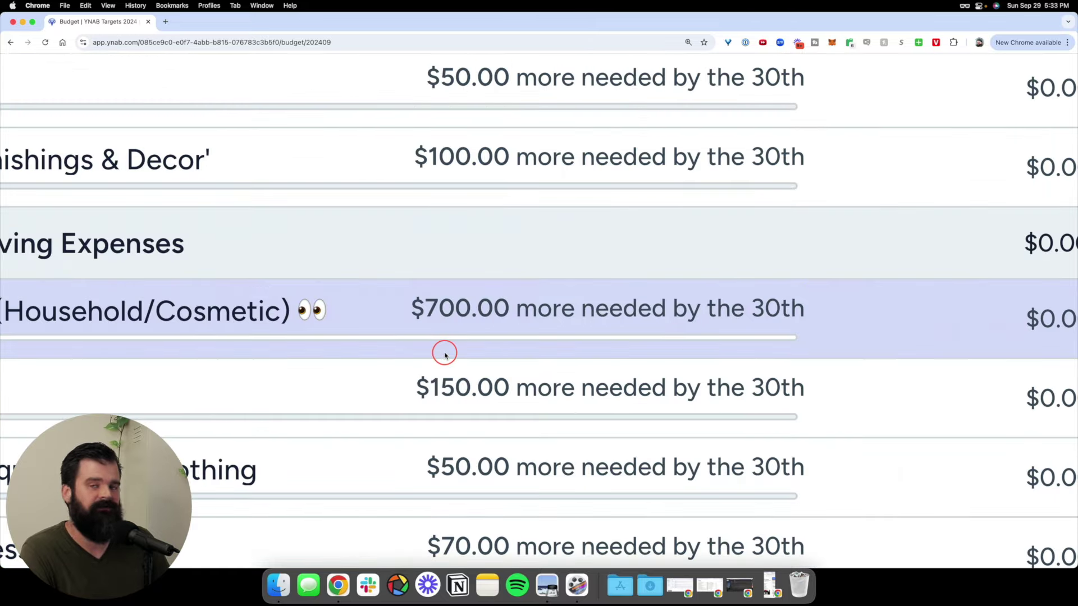
{"action": "scroll", "coordinate": [445, 355], "scroll_direction": "down", "scroll_amount": 5}
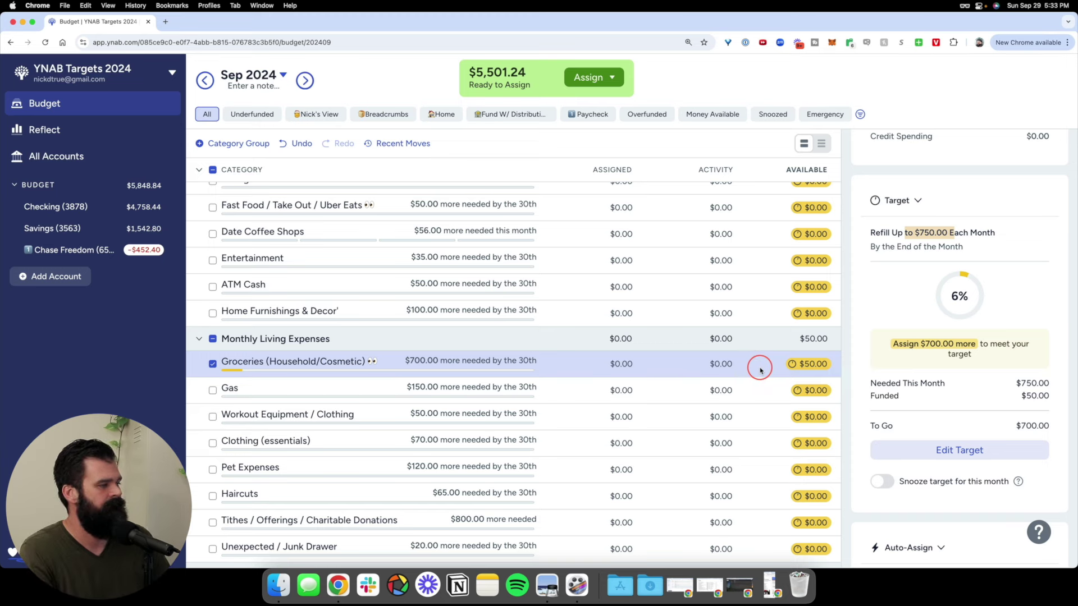
Step: Change the Groceries target's next-month behavior to set aside another $750 and save the target
{"action": "left_click", "coordinate": [973, 451]}
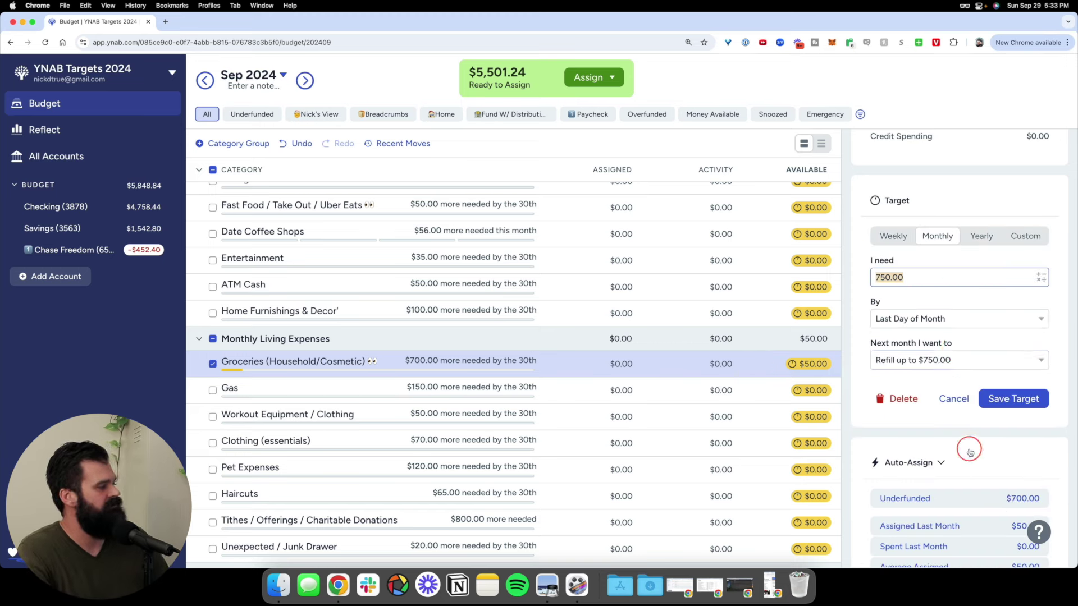
{"action": "left_click", "coordinate": [969, 362]}
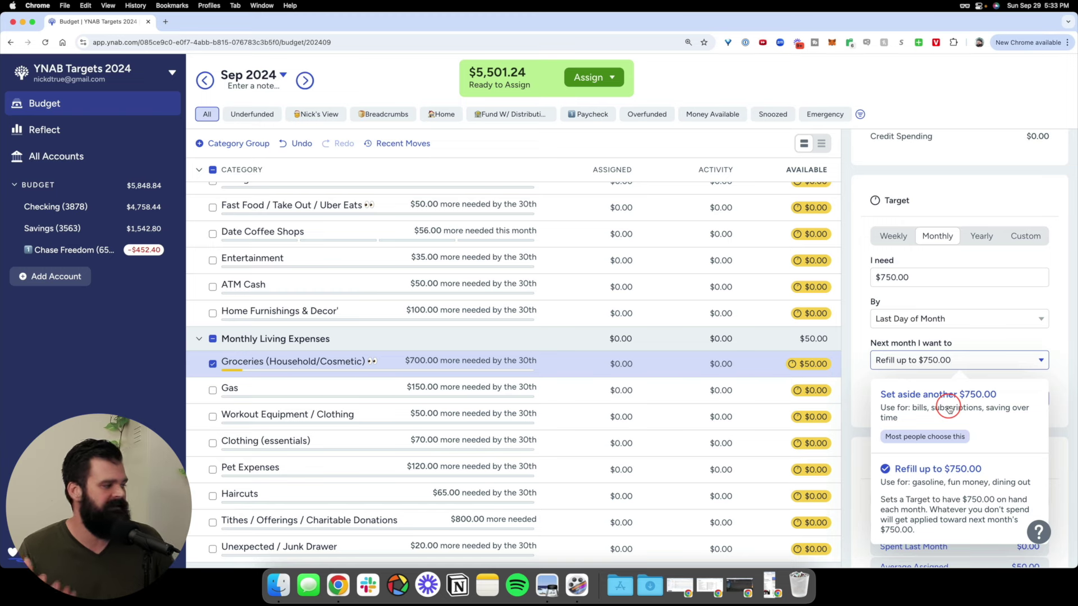
{"action": "left_click", "coordinate": [930, 397]}
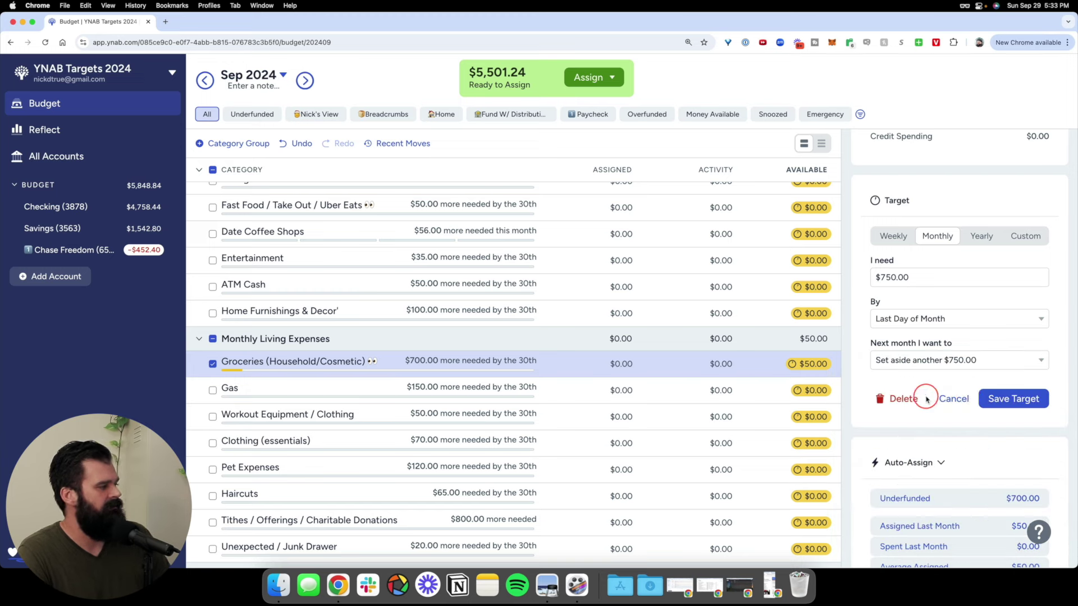
{"action": "left_click", "coordinate": [1013, 399]}
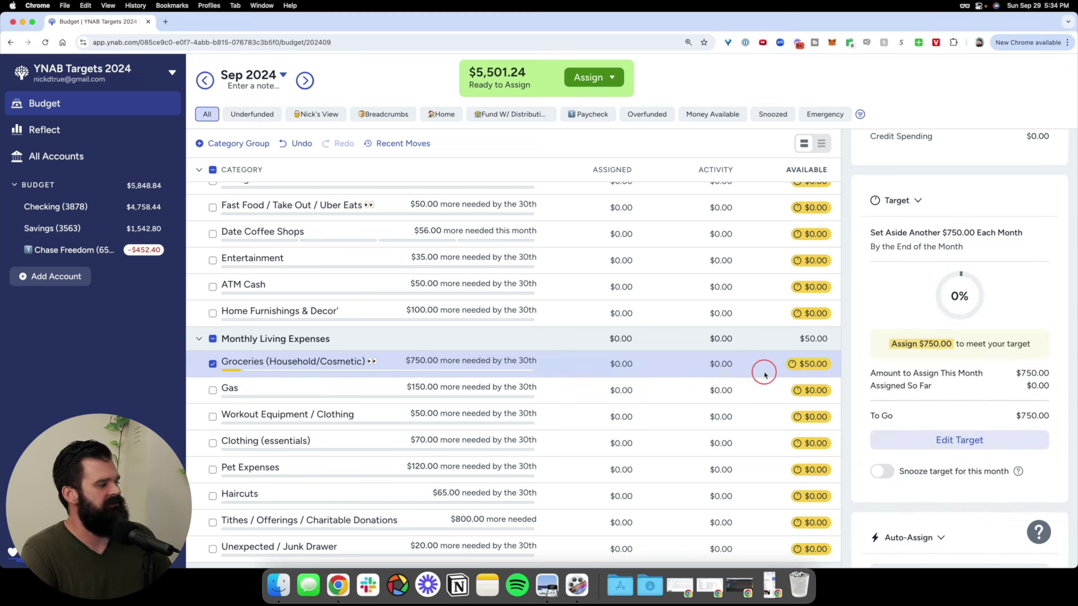
Step: Compare the Groceries available balance with the amount needed and assign $700 to the category for September
{"action": "scroll", "coordinate": [765, 375], "scroll_direction": "up", "scroll_amount": 5}
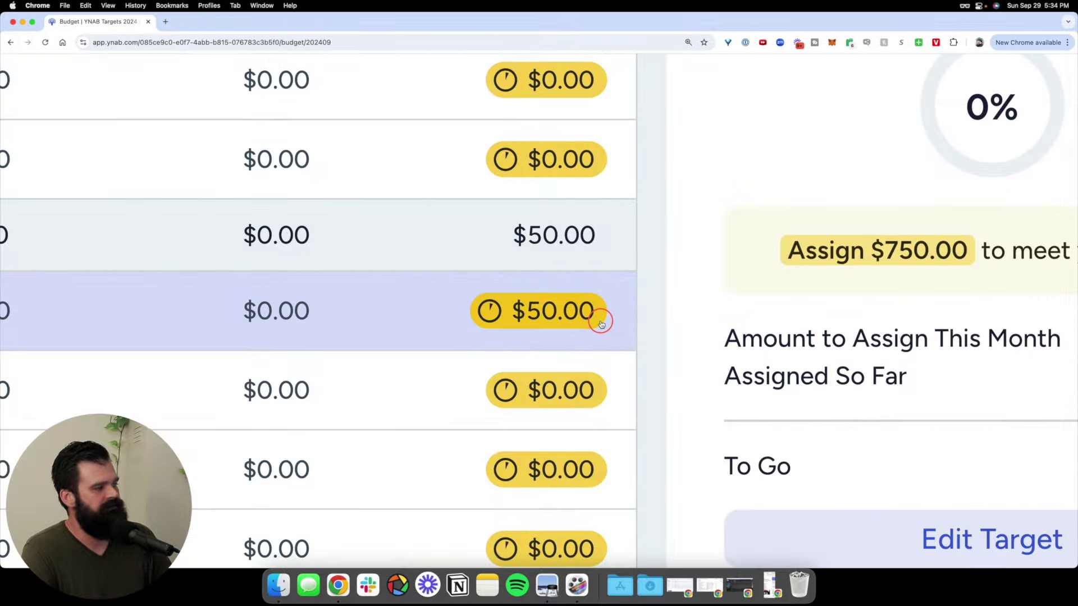
{"action": "scroll", "coordinate": [600, 325], "scroll_direction": "down", "scroll_amount": 5}
{"action": "scroll", "coordinate": [427, 359], "scroll_direction": "up", "scroll_amount": 5}
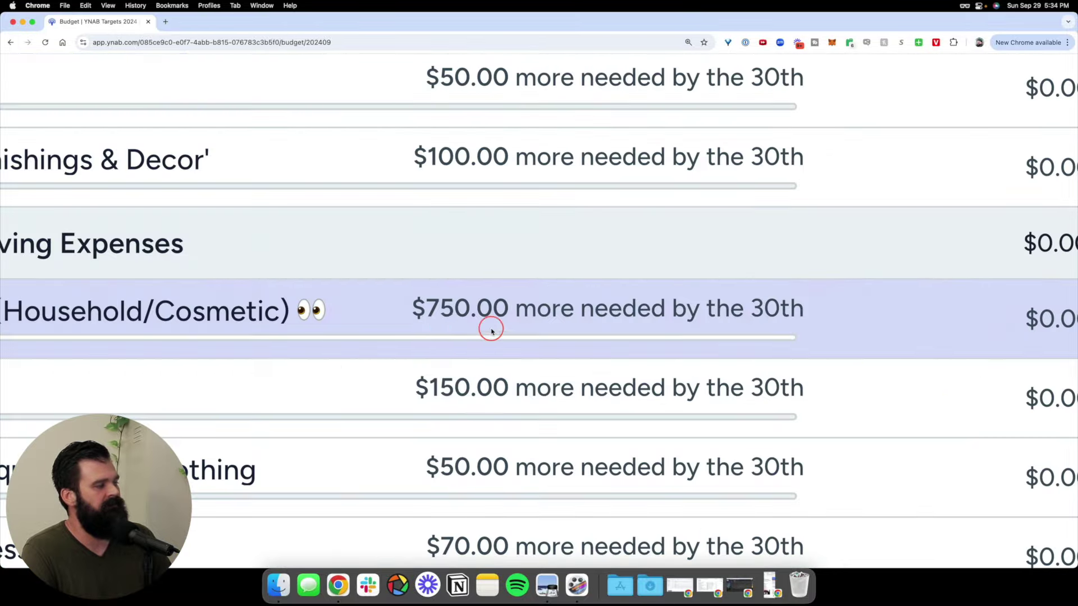
{"action": "scroll", "coordinate": [450, 324], "scroll_direction": "down", "scroll_amount": 5}
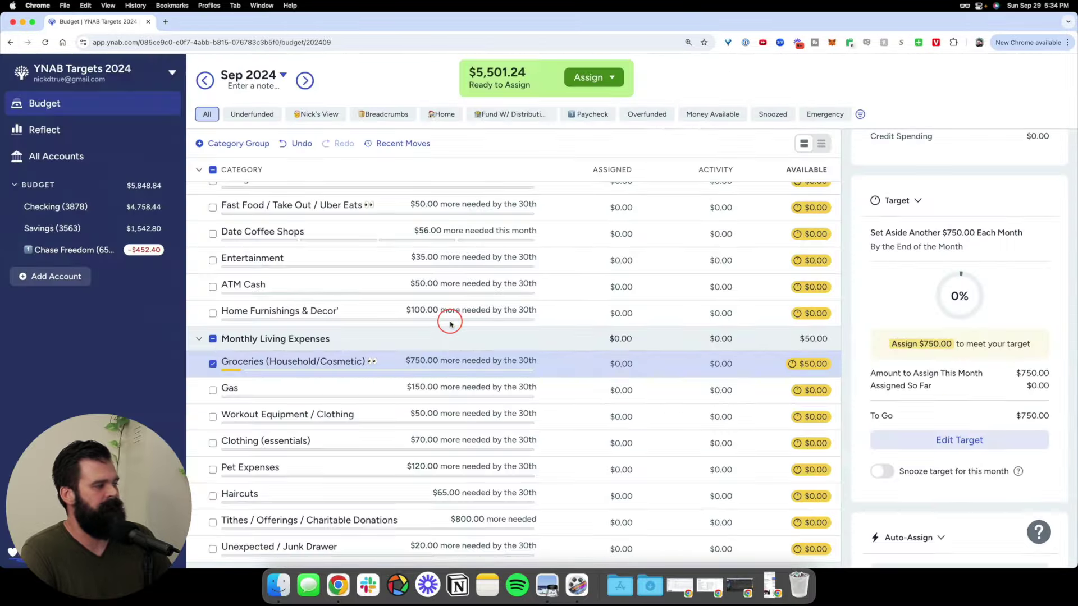
{"action": "left_click", "coordinate": [583, 359]}
{"action": "type", "text": "700"}
{"action": "key", "text": "Return"}
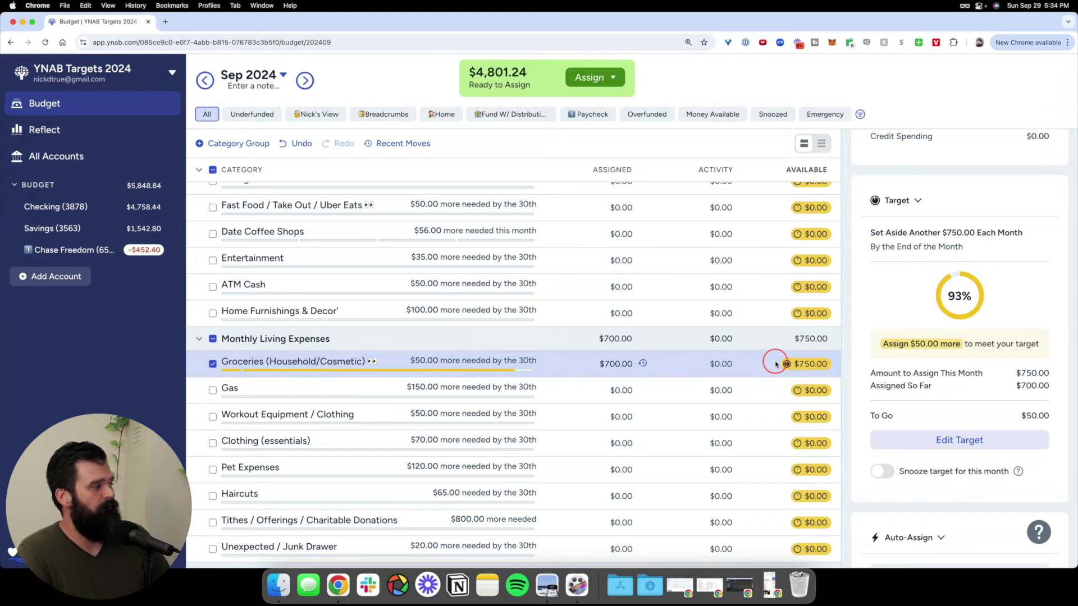
Step: Check the Groceries funding status, set the target's next-month behavior to refill up to $750, and save it
{"action": "scroll", "coordinate": [773, 397], "scroll_direction": "up", "scroll_amount": 5}
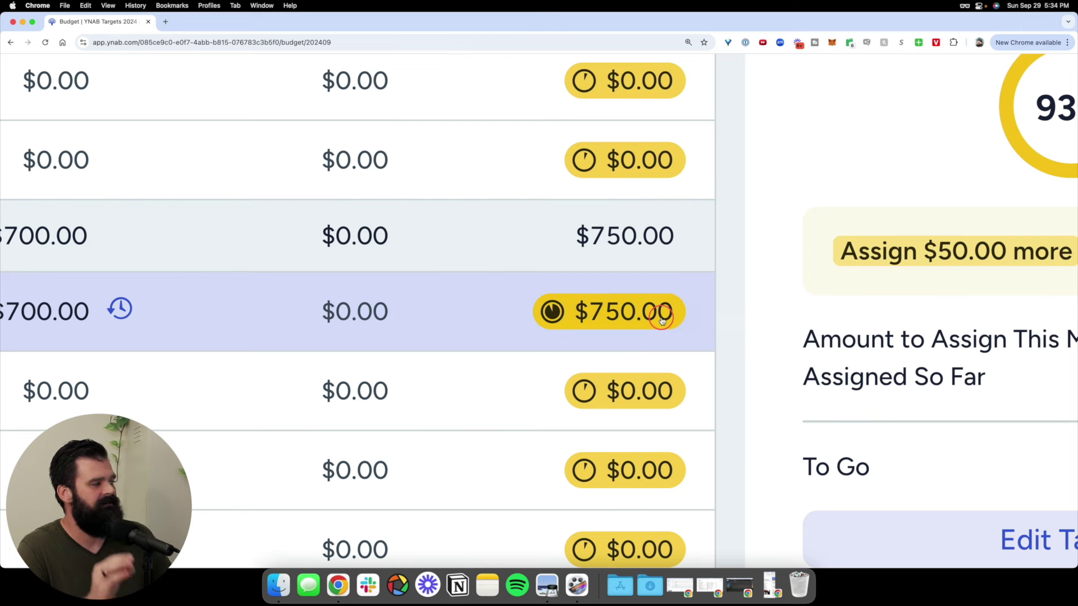
{"action": "mouse_move", "coordinate": [663, 321]}
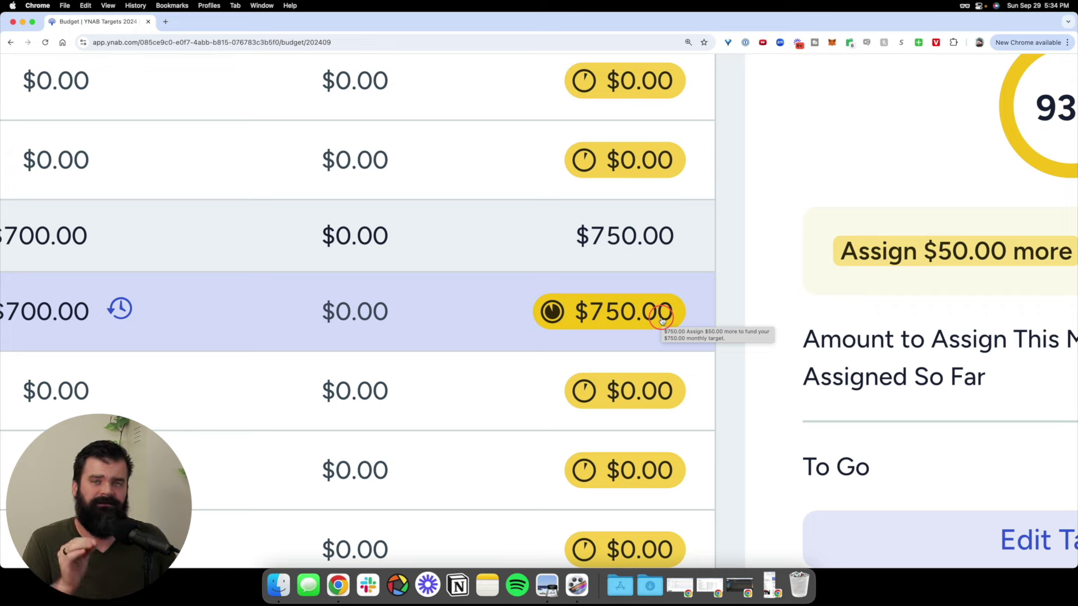
{"action": "scroll", "coordinate": [662, 321], "scroll_direction": "down", "scroll_amount": 5}
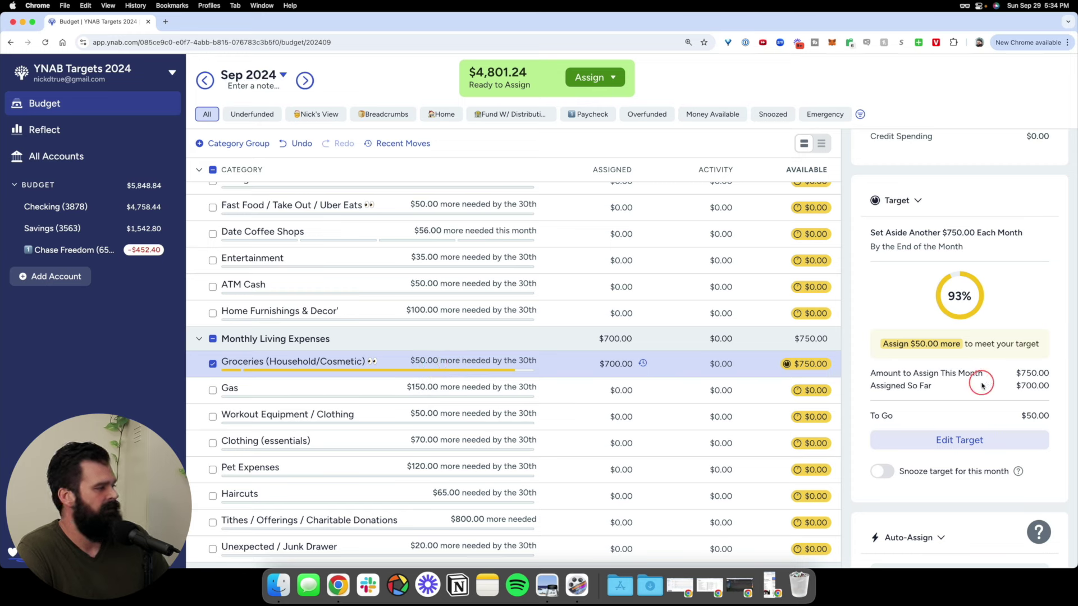
{"action": "left_click", "coordinate": [933, 443]}
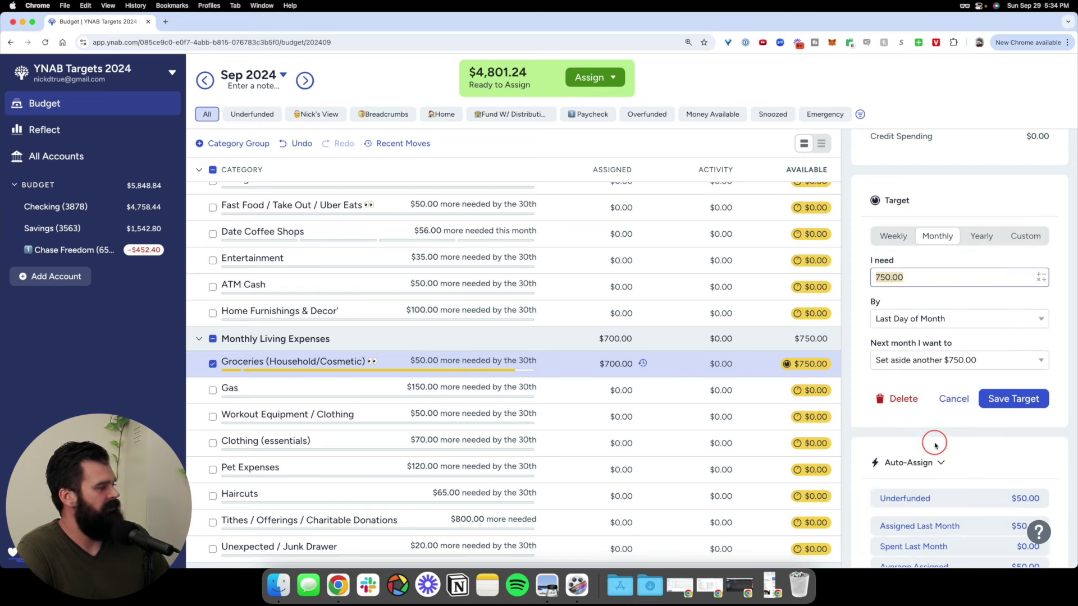
{"action": "left_click", "coordinate": [943, 366]}
{"action": "left_click", "coordinate": [927, 473]}
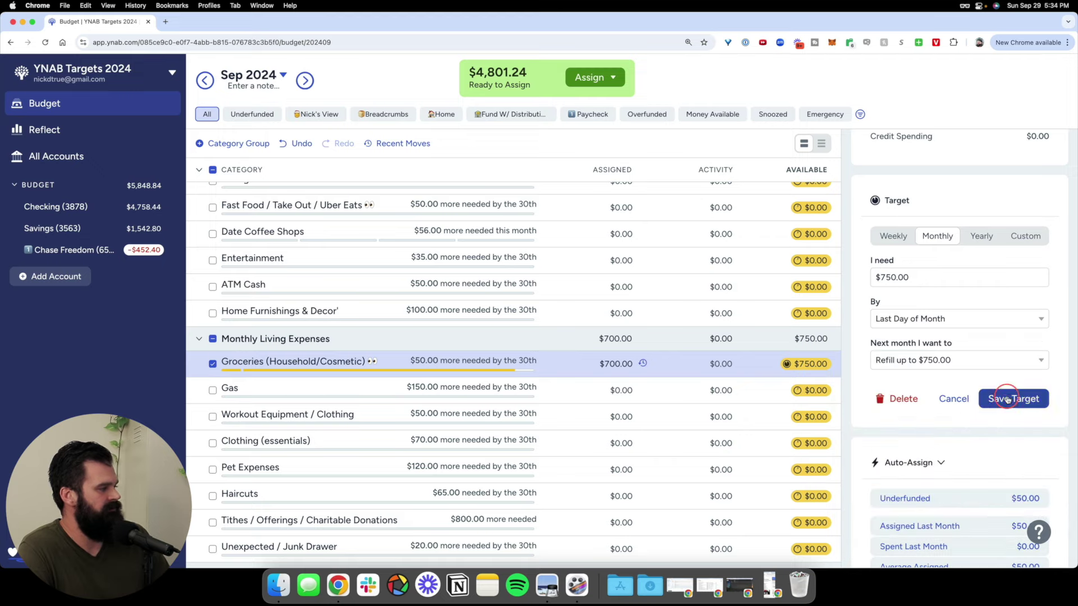
{"action": "left_click", "coordinate": [1013, 399]}
Step: Check the Groceries available balance and reopen its target to review the due date and next-month options
{"action": "scroll", "coordinate": [793, 365], "scroll_direction": "up", "scroll_amount": 5}
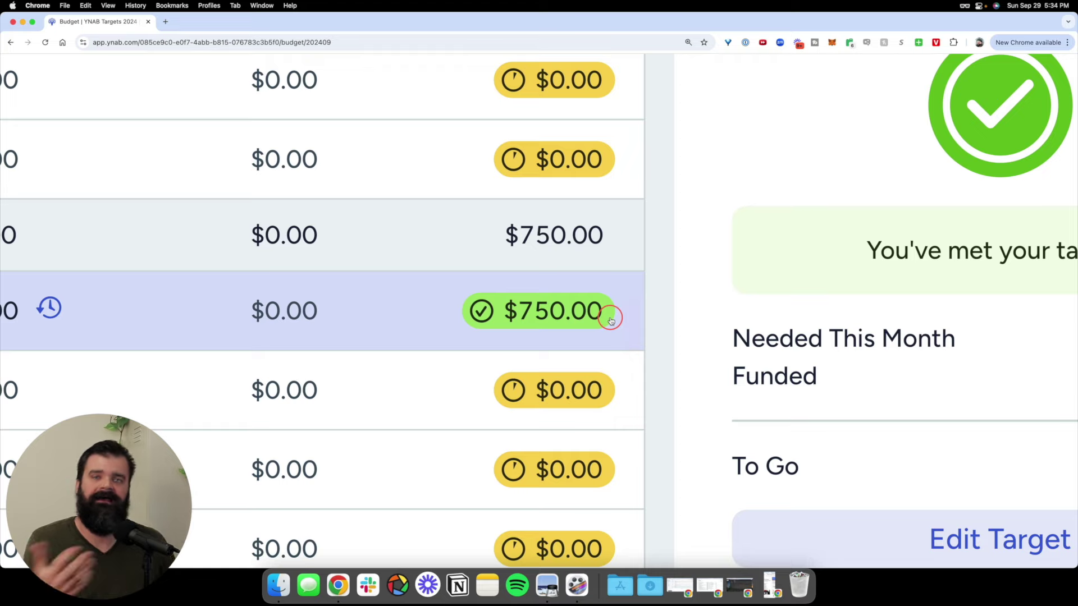
{"action": "scroll", "coordinate": [616, 312], "scroll_direction": "down", "scroll_amount": 5}
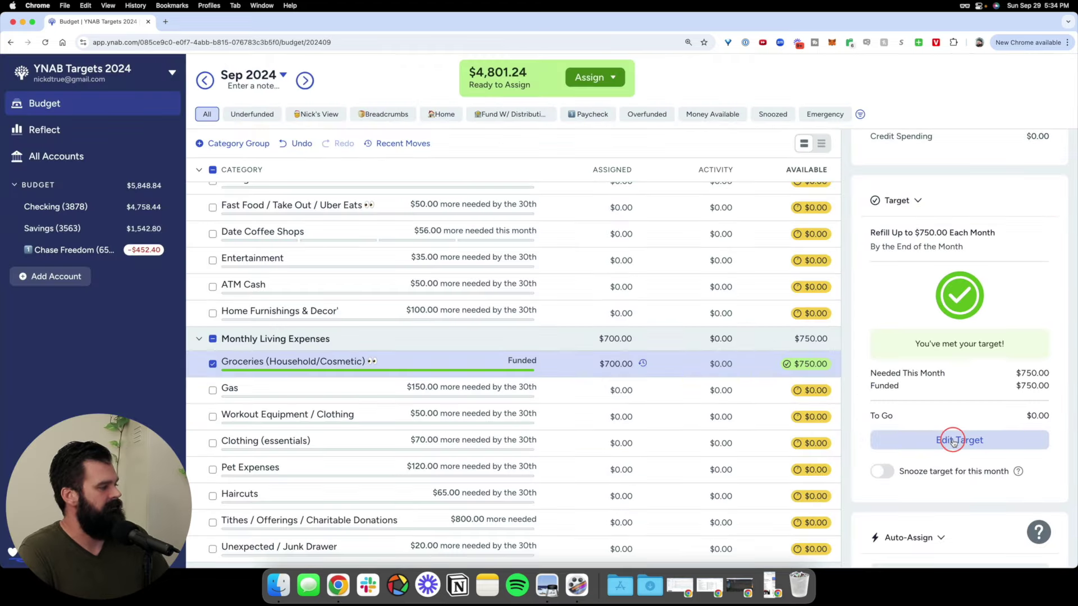
{"action": "left_click", "coordinate": [953, 442]}
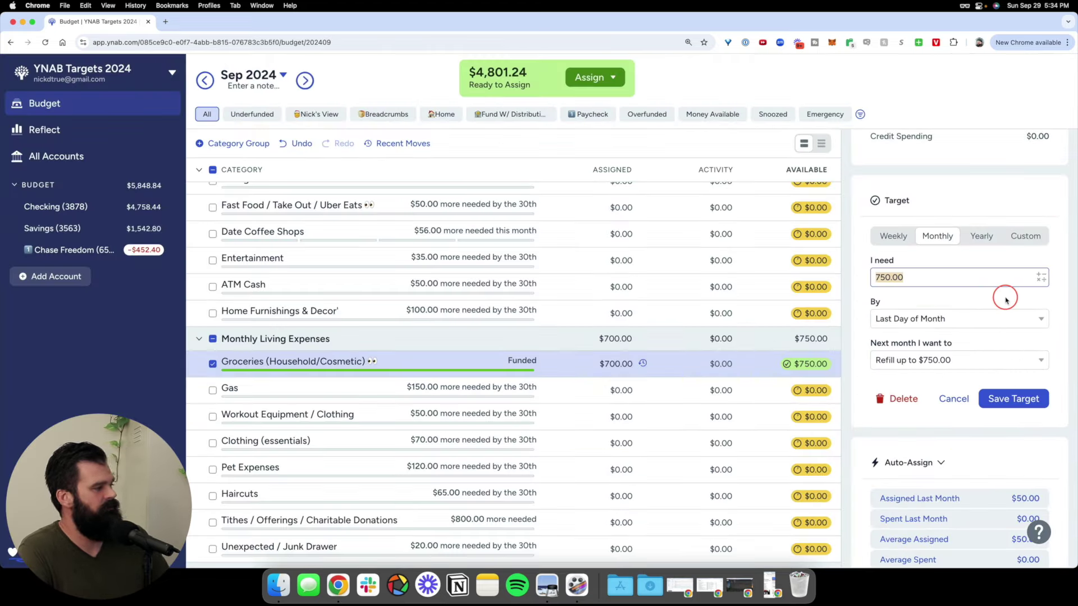
{"action": "scroll", "coordinate": [1005, 299], "scroll_direction": "up", "scroll_amount": 5}
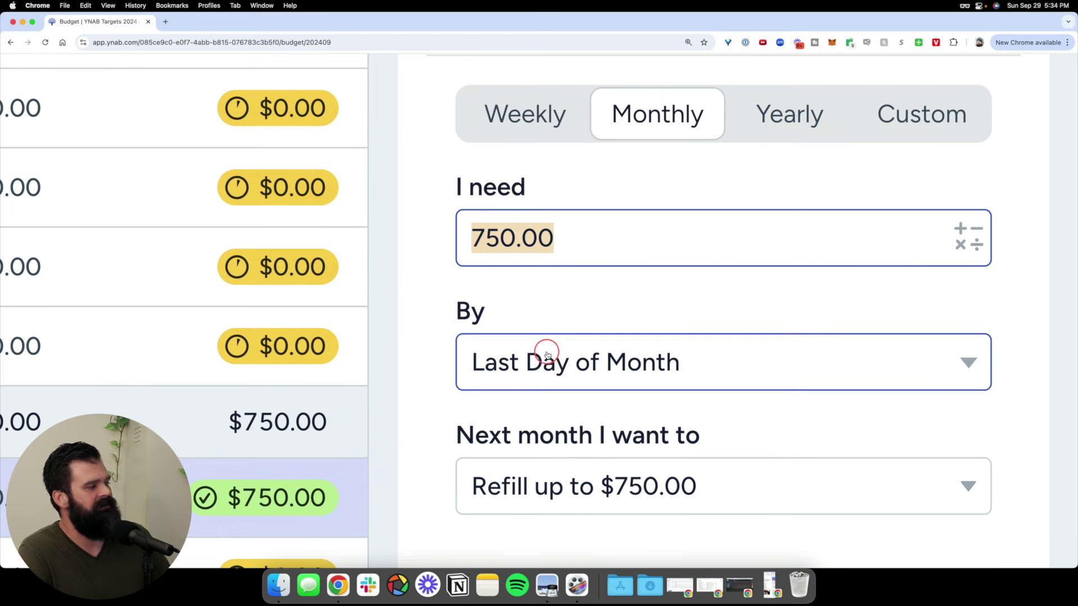
{"action": "scroll", "coordinate": [834, 354], "scroll_direction": "down", "scroll_amount": 2}
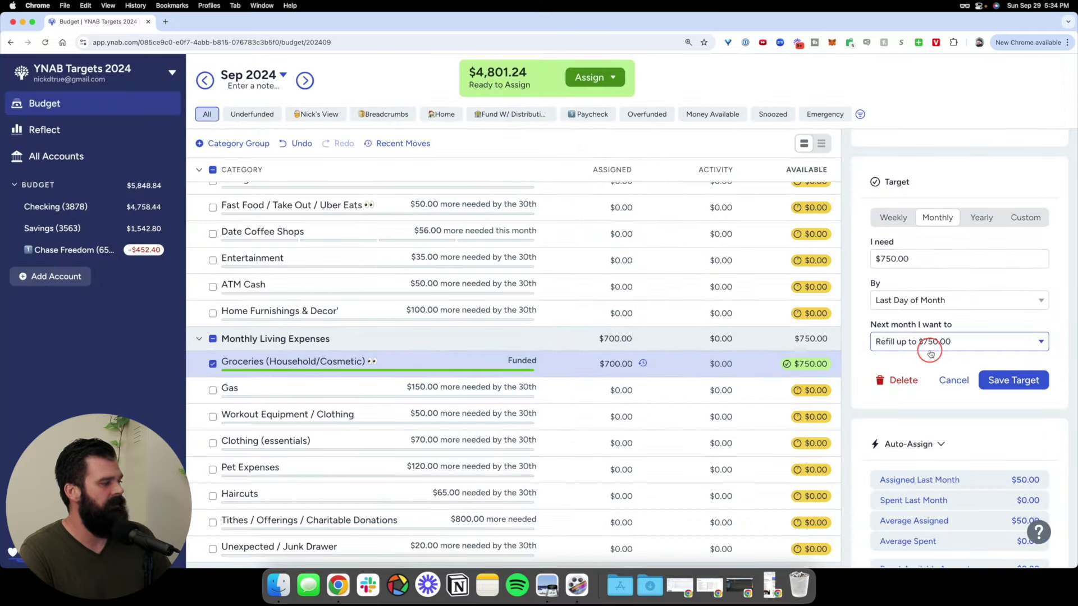
{"action": "left_click", "coordinate": [635, 432]}
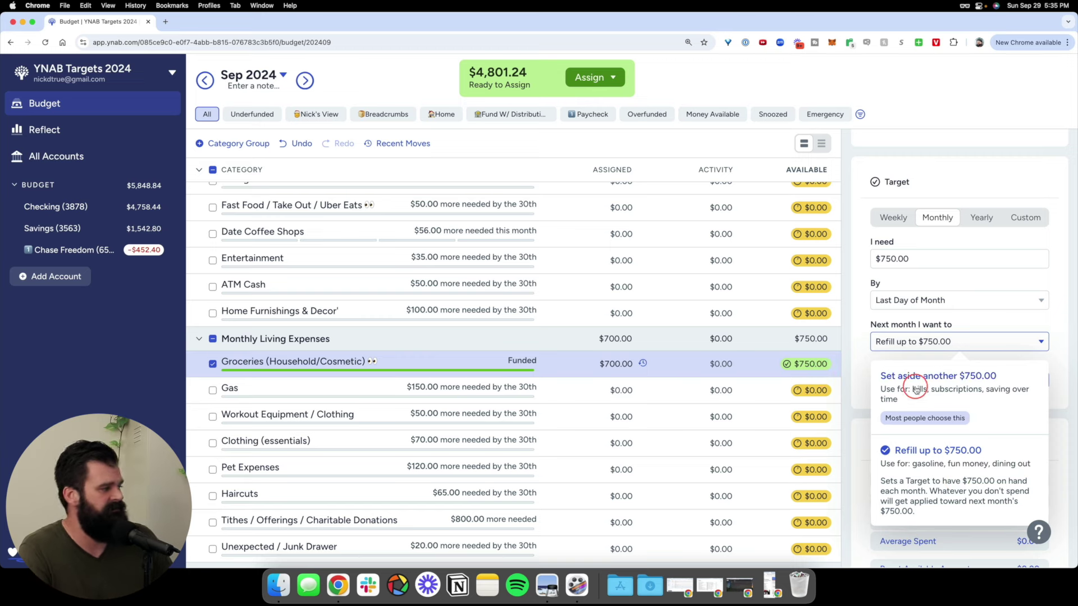
{"action": "left_click", "coordinate": [864, 337]}
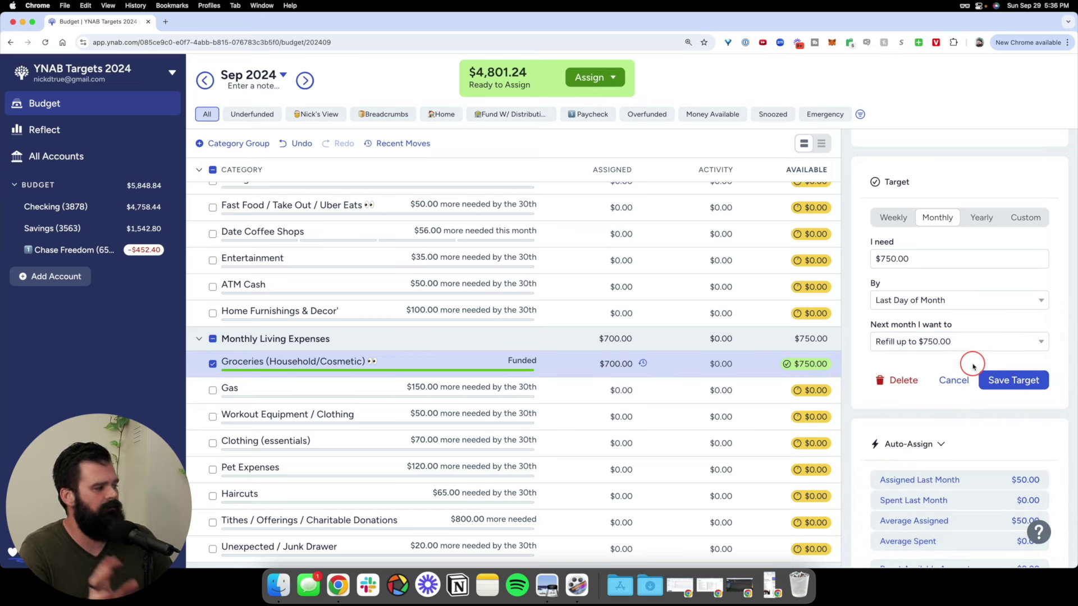
Step: Explore a custom Groceries target by choosing to have a balance of $750, and discard the edit
{"action": "left_click", "coordinate": [1023, 217]}
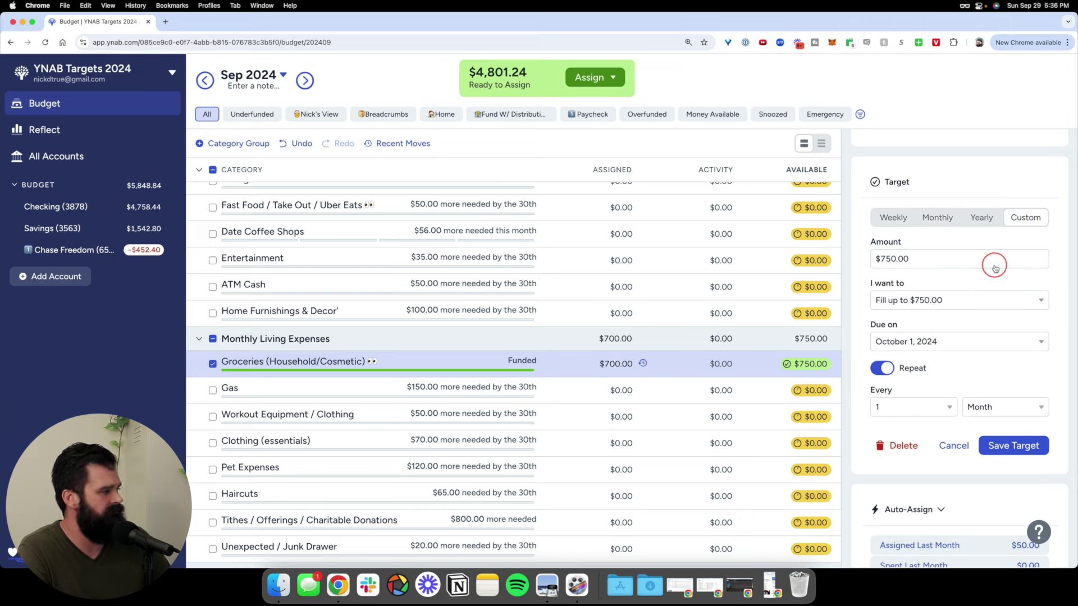
{"action": "left_click", "coordinate": [951, 299]}
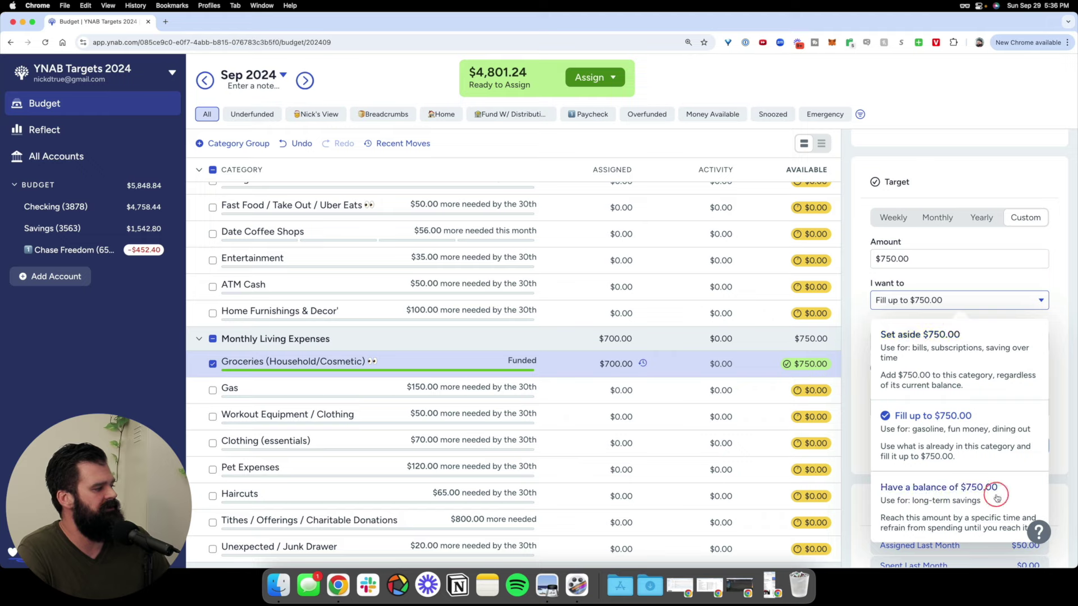
{"action": "scroll", "coordinate": [994, 502], "scroll_direction": "up", "scroll_amount": 5}
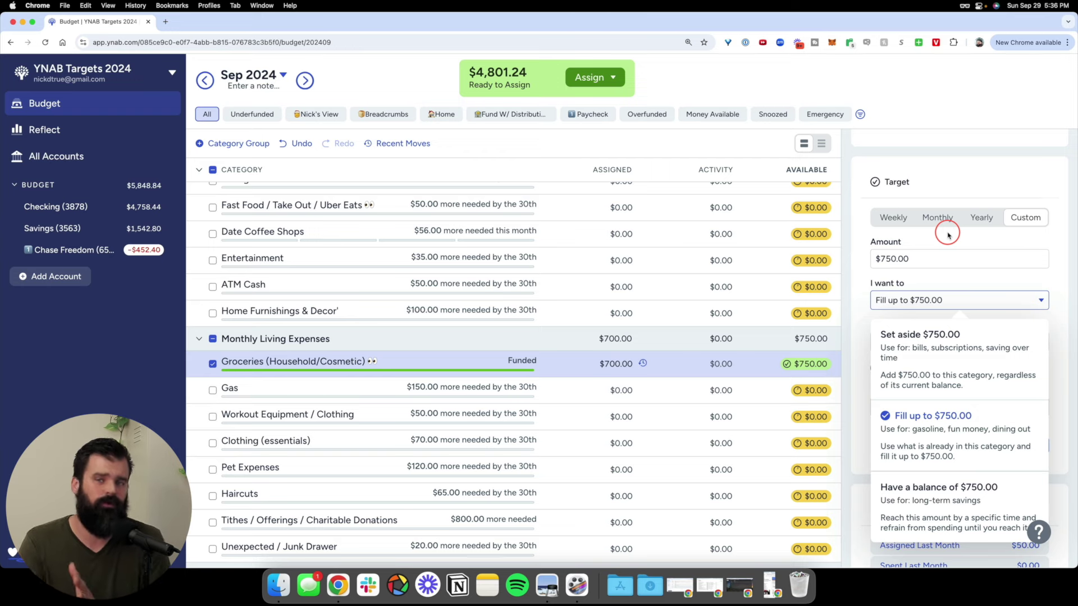
{"action": "left_click", "coordinate": [958, 497]}
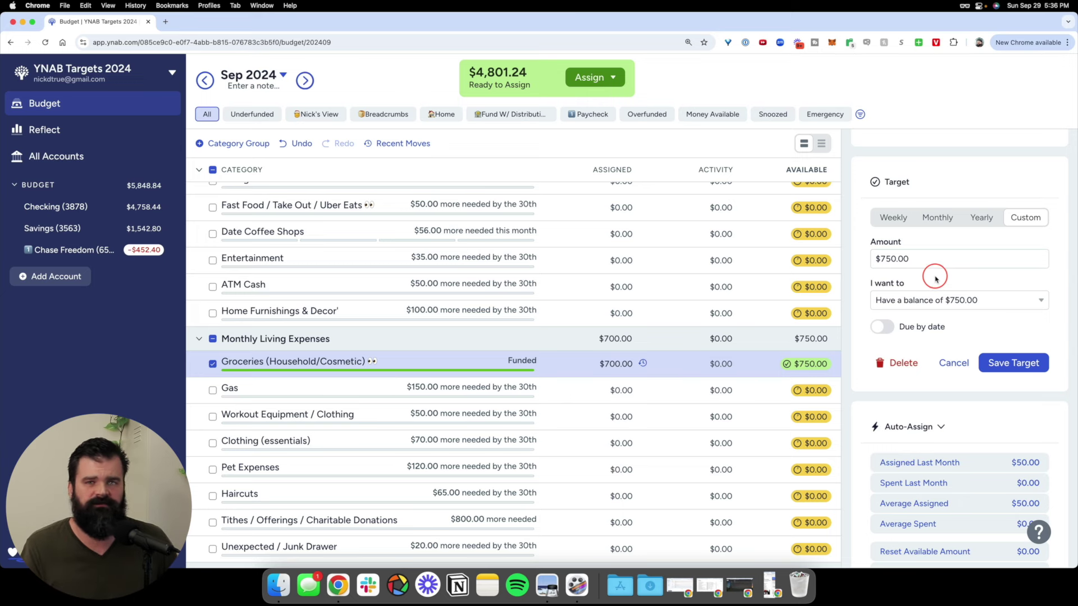
{"action": "left_click", "coordinate": [958, 364]}
{"action": "scroll", "coordinate": [653, 423], "scroll_direction": "up", "scroll_amount": 2}
{"action": "scroll", "coordinate": [651, 422], "scroll_direction": "up", "scroll_amount": 3}
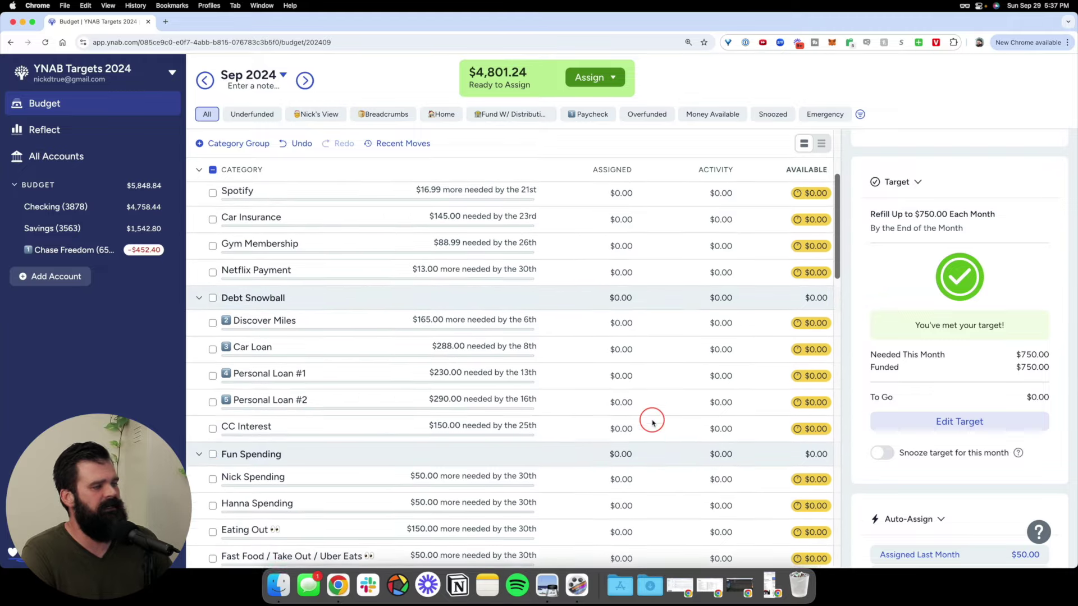
Step: Open the target of the first personal spending category under Fun Spending and review its due date and next-month option
{"action": "left_click", "coordinate": [335, 476]}
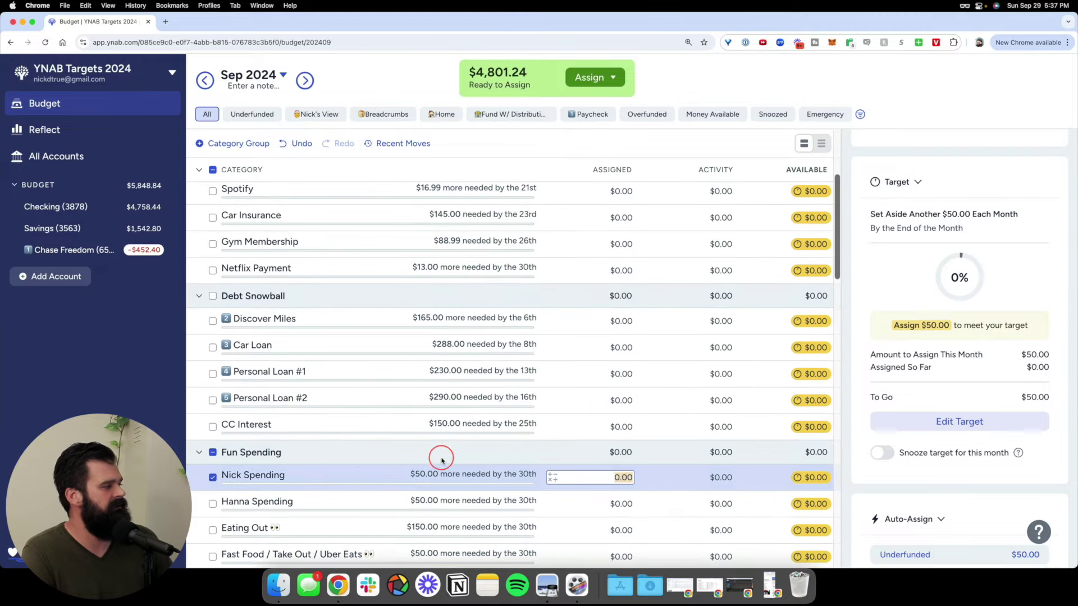
{"action": "left_click", "coordinate": [923, 365]}
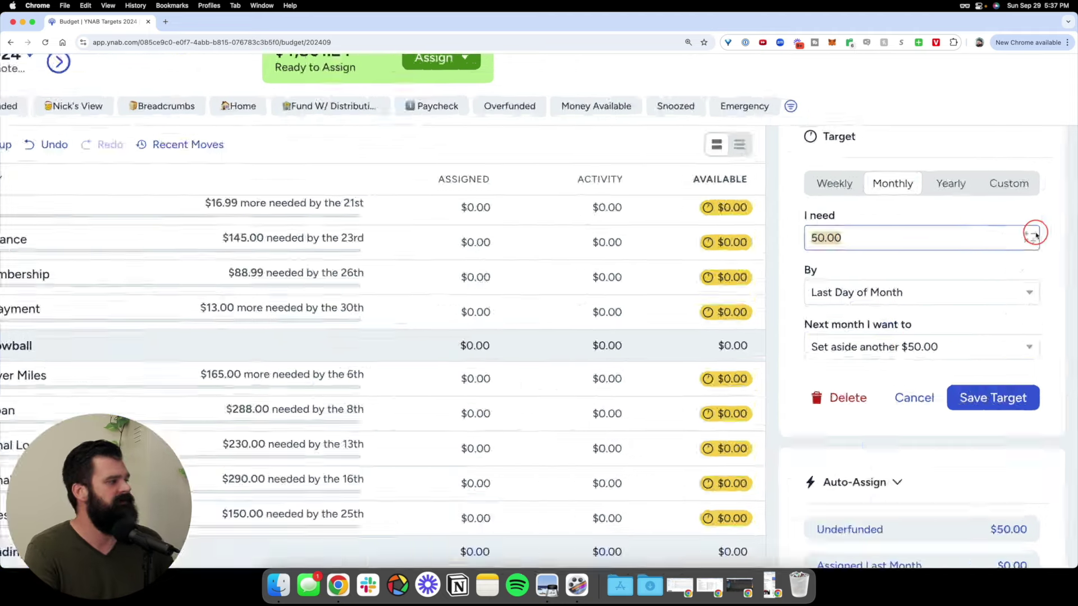
{"action": "scroll", "coordinate": [871, 395], "scroll_direction": "down", "scroll_amount": 2}
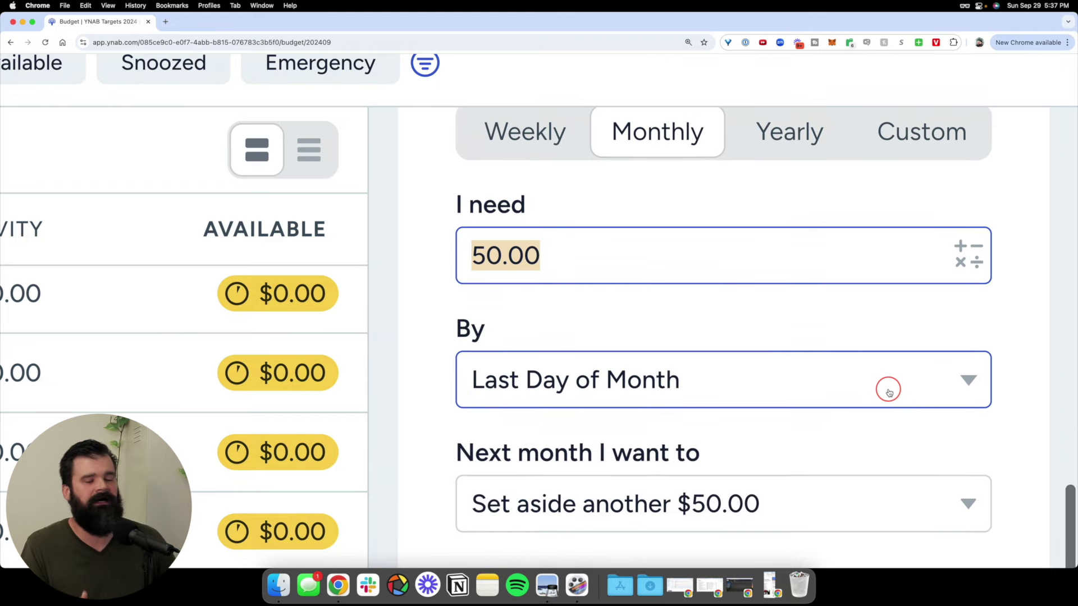
{"action": "scroll", "coordinate": [887, 390], "scroll_direction": "up", "scroll_amount": 1}
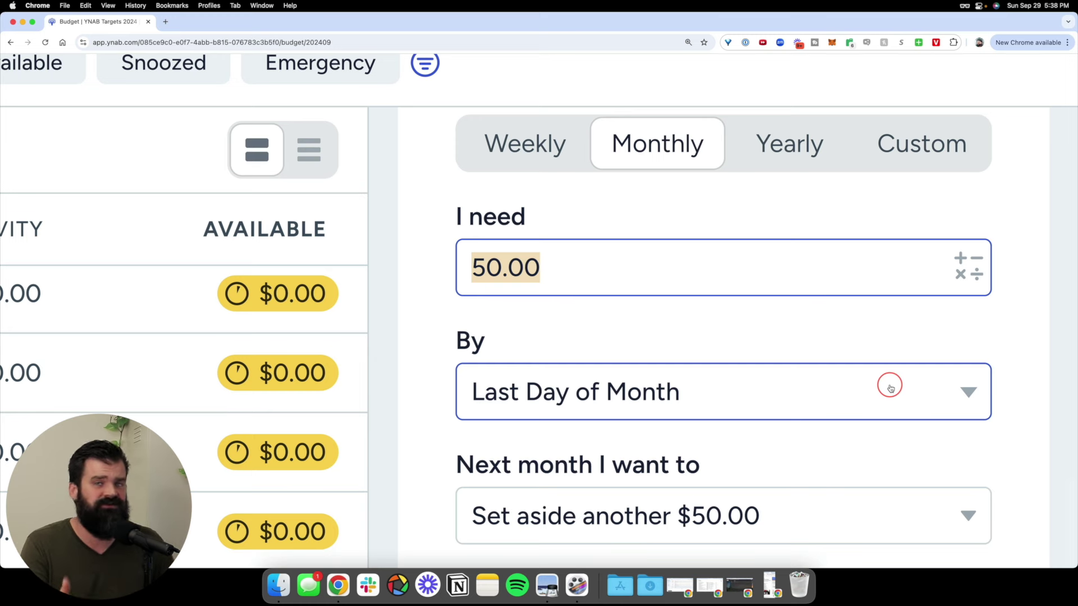
{"action": "left_click", "coordinate": [891, 387]}
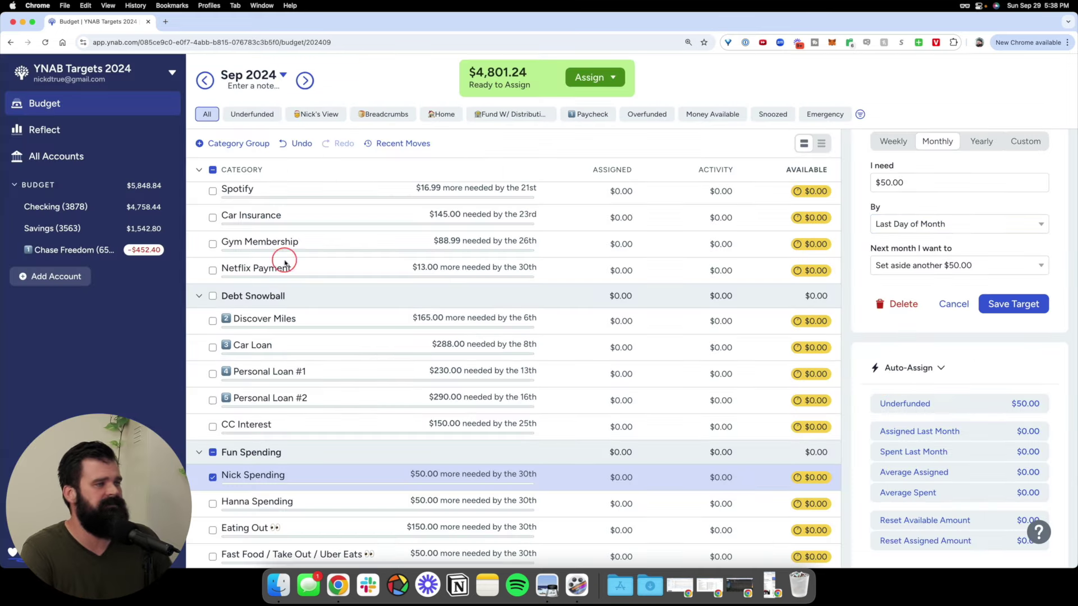
Step: Clear the category selection, collapse all category groups, and expand only the Bills group
{"action": "left_click", "coordinate": [212, 171]}
{"action": "left_click", "coordinate": [200, 169]}
{"action": "left_click", "coordinate": [201, 245]}
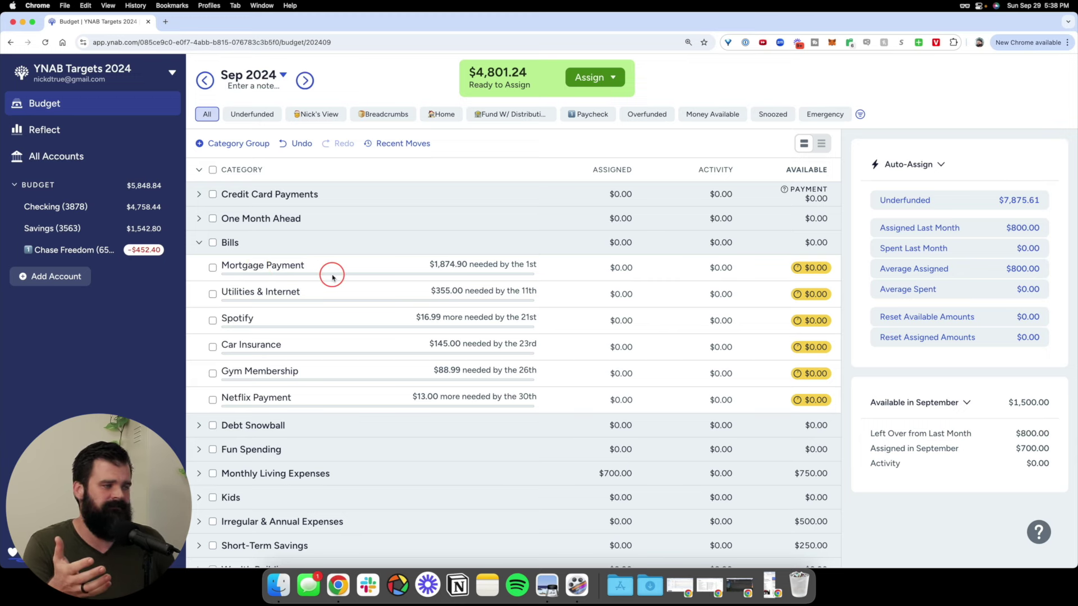
Step: Open the Spotify target to review its due date and next-month option, save it as is, and deselect the category
{"action": "left_click", "coordinate": [286, 319]}
{"action": "scroll", "coordinate": [892, 366], "scroll_direction": "down", "scroll_amount": 3}
{"action": "left_click", "coordinate": [950, 409]}
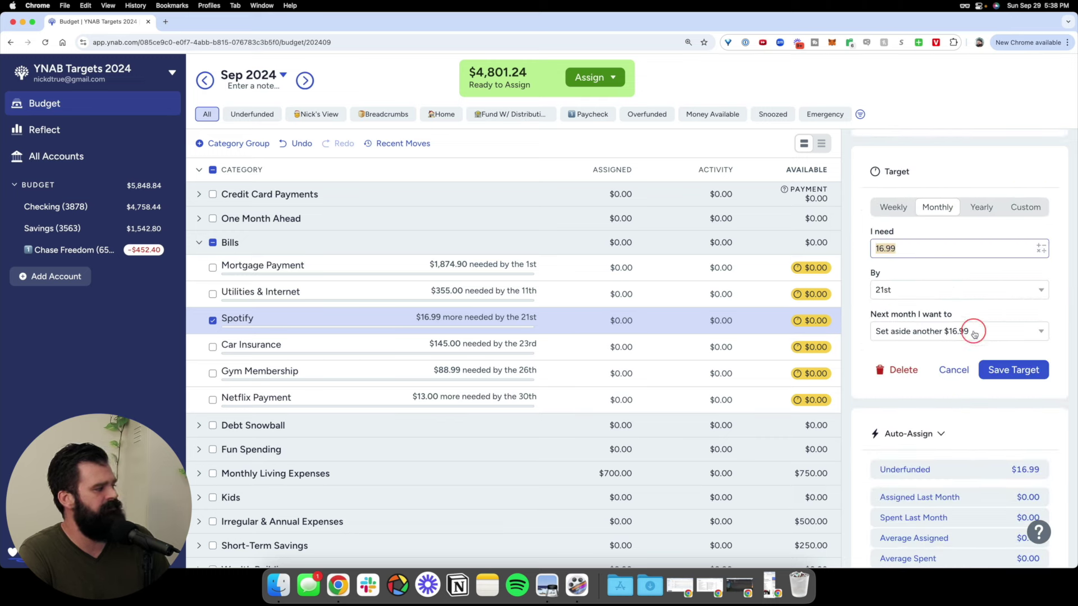
{"action": "scroll", "coordinate": [1005, 331], "scroll_direction": "up", "scroll_amount": 5}
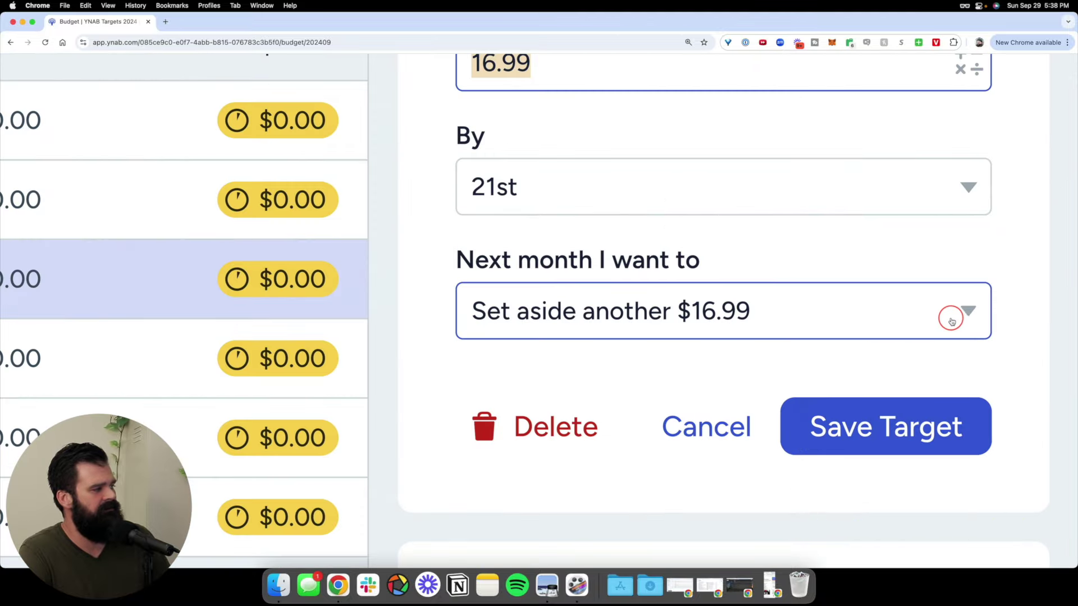
{"action": "scroll", "coordinate": [928, 315], "scroll_direction": "down", "scroll_amount": 5}
{"action": "left_click", "coordinate": [1008, 371]}
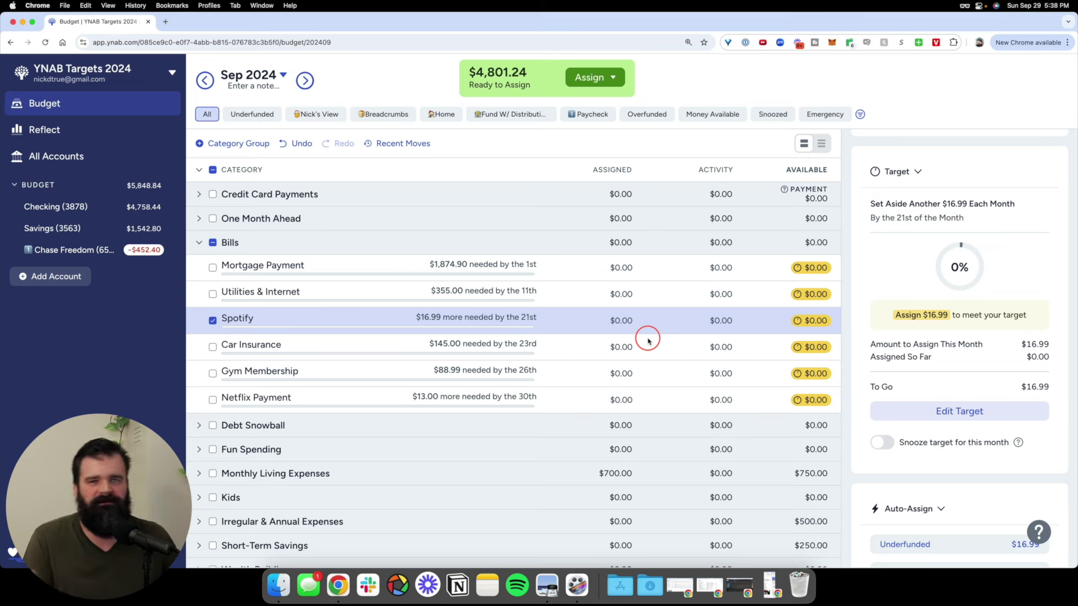
{"action": "left_click", "coordinate": [551, 348]}
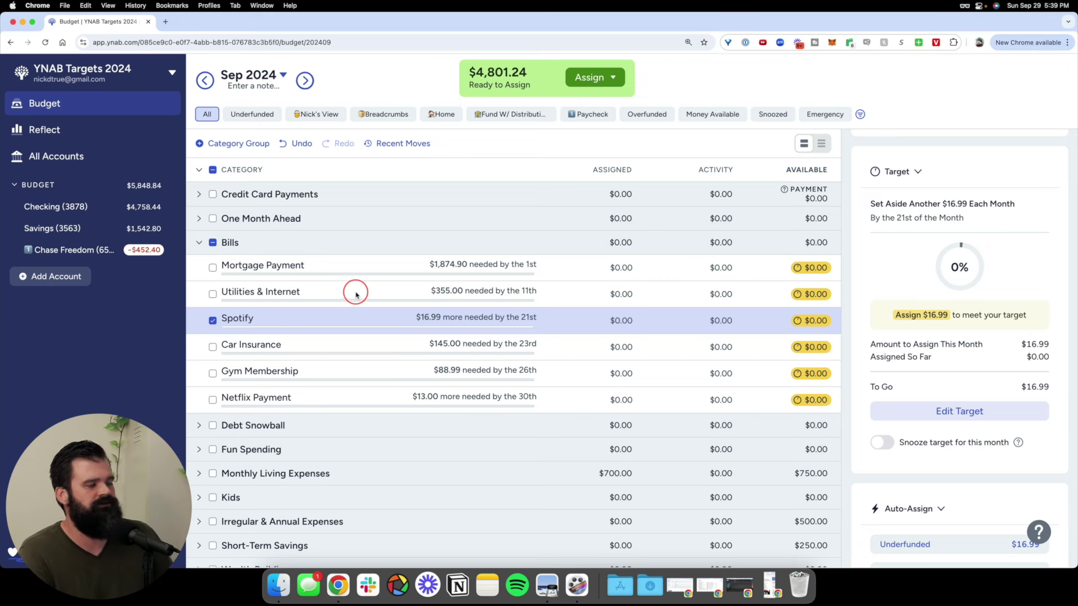
{"action": "left_click", "coordinate": [212, 320]}
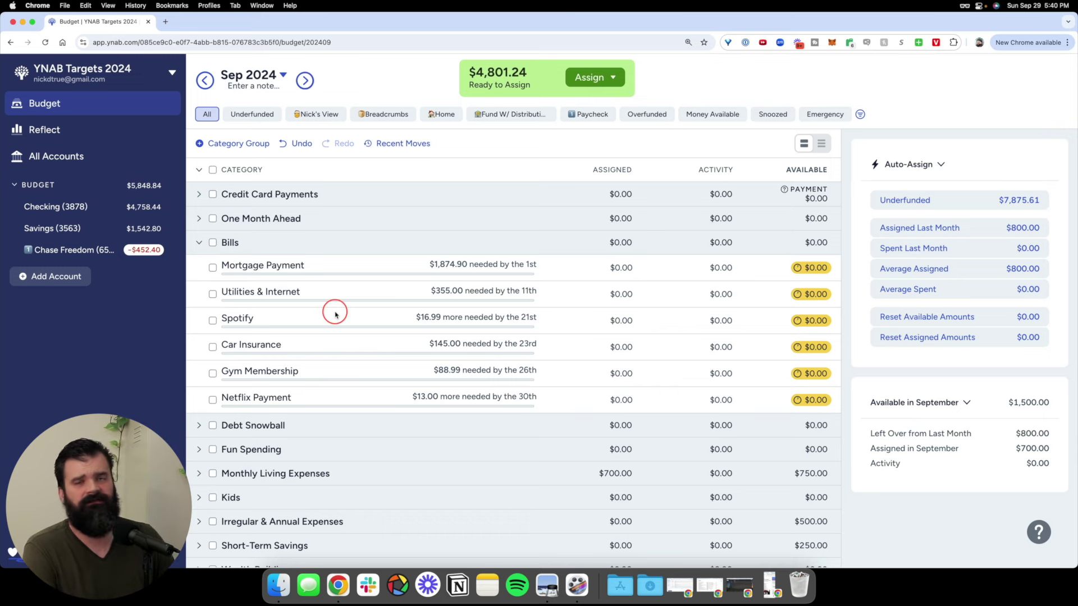
Step: Select the Utilities & Internet category and review its available balance and target details
{"action": "left_click", "coordinate": [282, 292]}
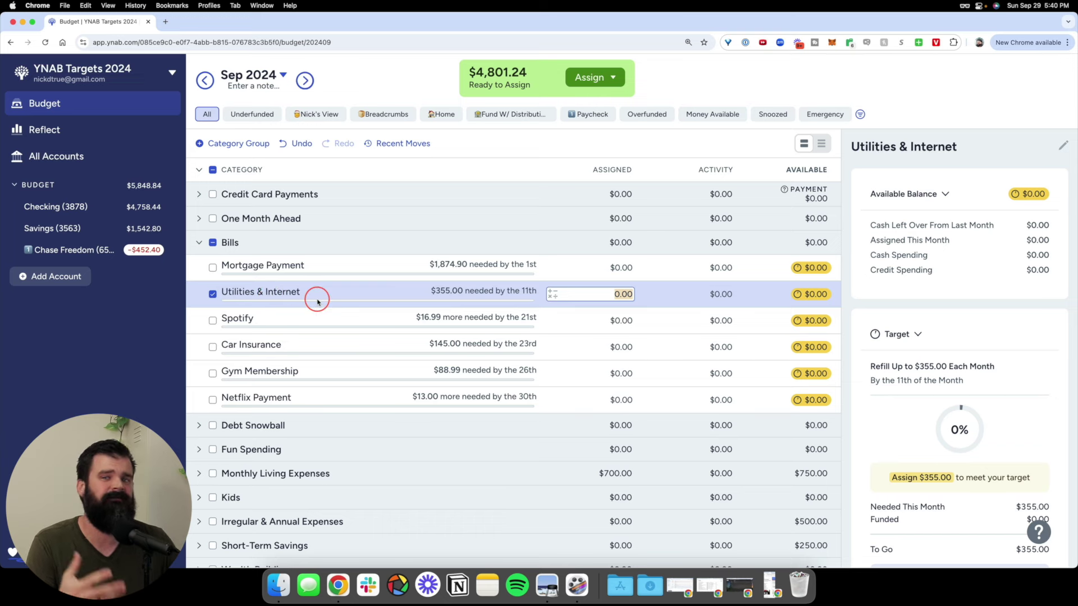
{"action": "scroll", "coordinate": [971, 300], "scroll_direction": "down", "scroll_amount": 10}
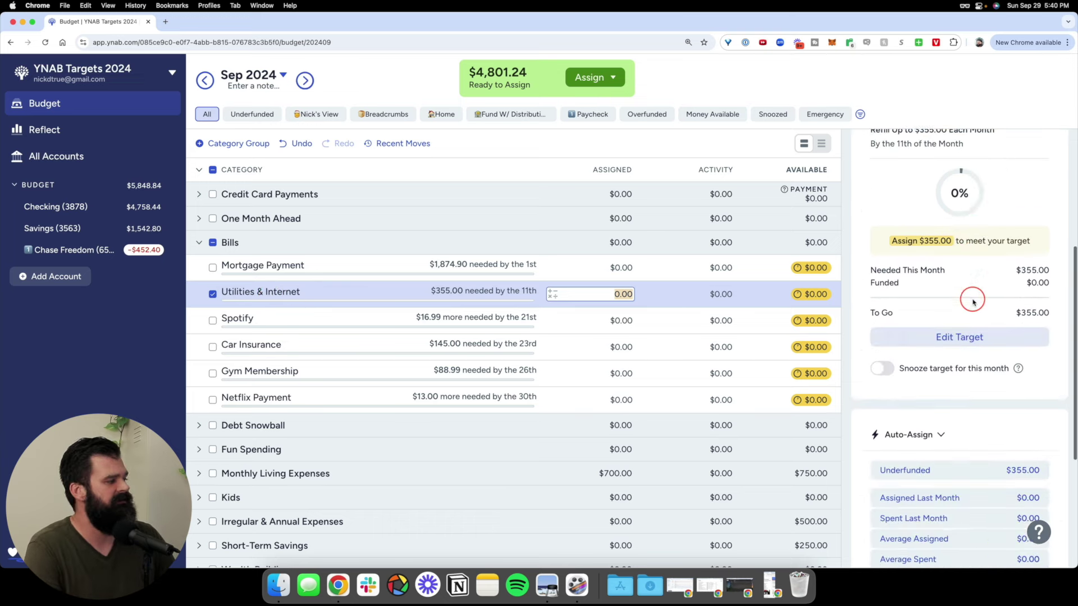
{"action": "scroll", "coordinate": [970, 300], "scroll_direction": "up", "scroll_amount": 3}
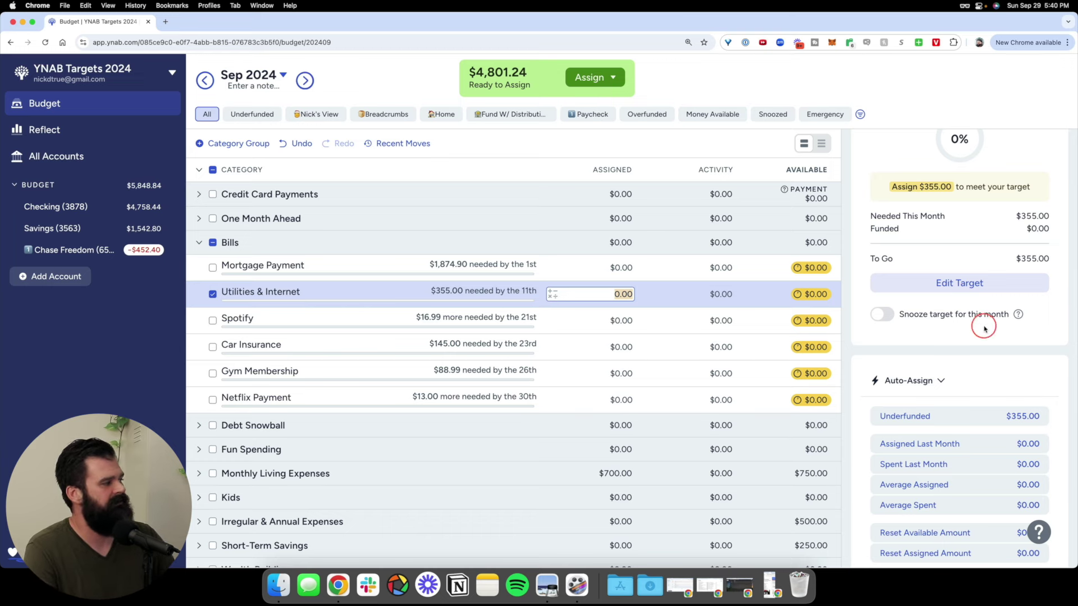
{"action": "scroll", "coordinate": [1018, 352], "scroll_direction": "up", "scroll_amount": 3}
{"action": "scroll", "coordinate": [1018, 353], "scroll_direction": "up", "scroll_amount": 1}
Step: Change the Utilities & Internet target to set aside another amount each month, set the amount to $300, and save it
{"action": "left_click", "coordinate": [975, 457]}
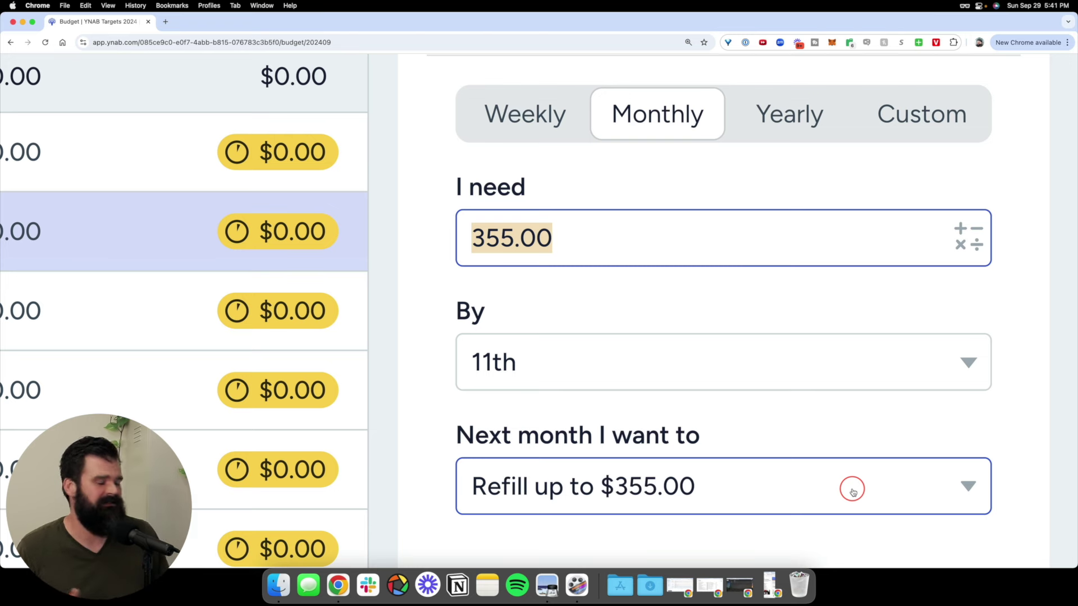
{"action": "left_click", "coordinate": [682, 489]}
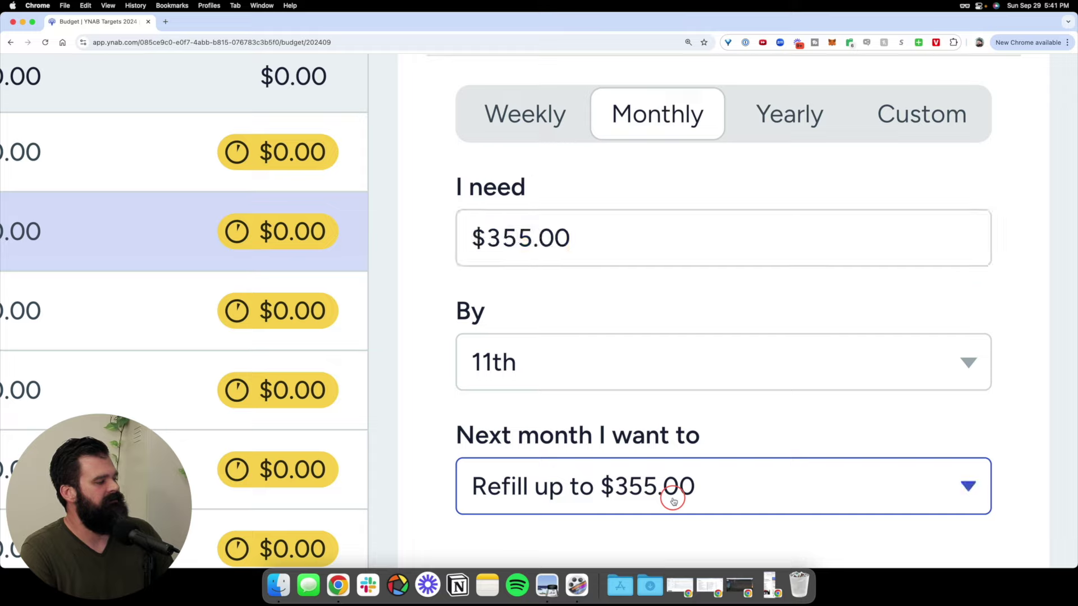
{"action": "scroll", "coordinate": [662, 443], "scroll_direction": "down", "scroll_amount": 8}
{"action": "scroll", "coordinate": [661, 444], "scroll_direction": "down", "scroll_amount": 3}
{"action": "left_click", "coordinate": [919, 372]}
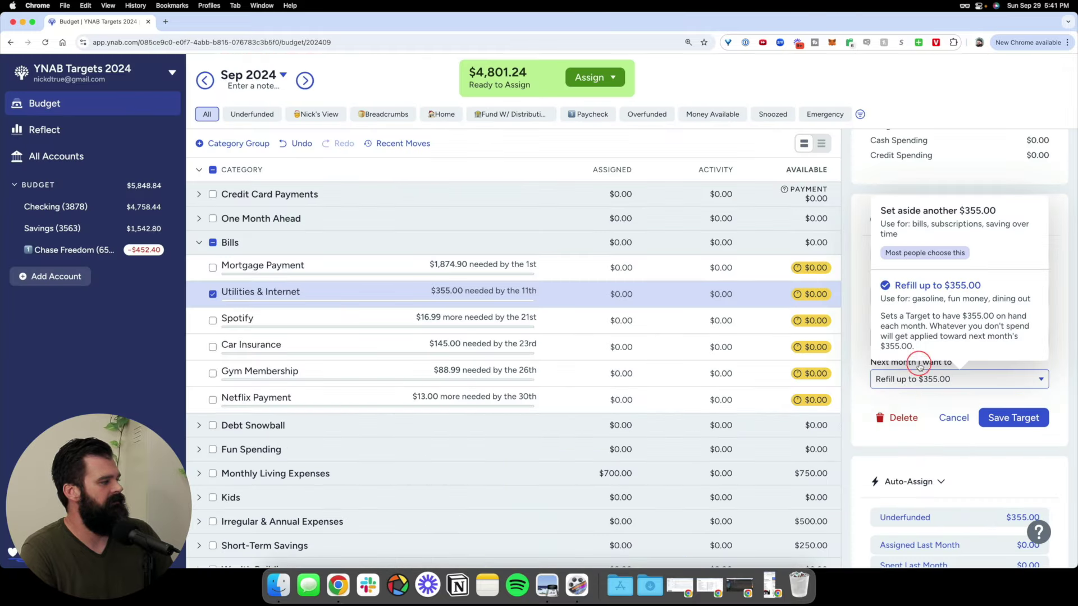
{"action": "left_click", "coordinate": [936, 231]}
{"action": "left_click", "coordinate": [919, 293]}
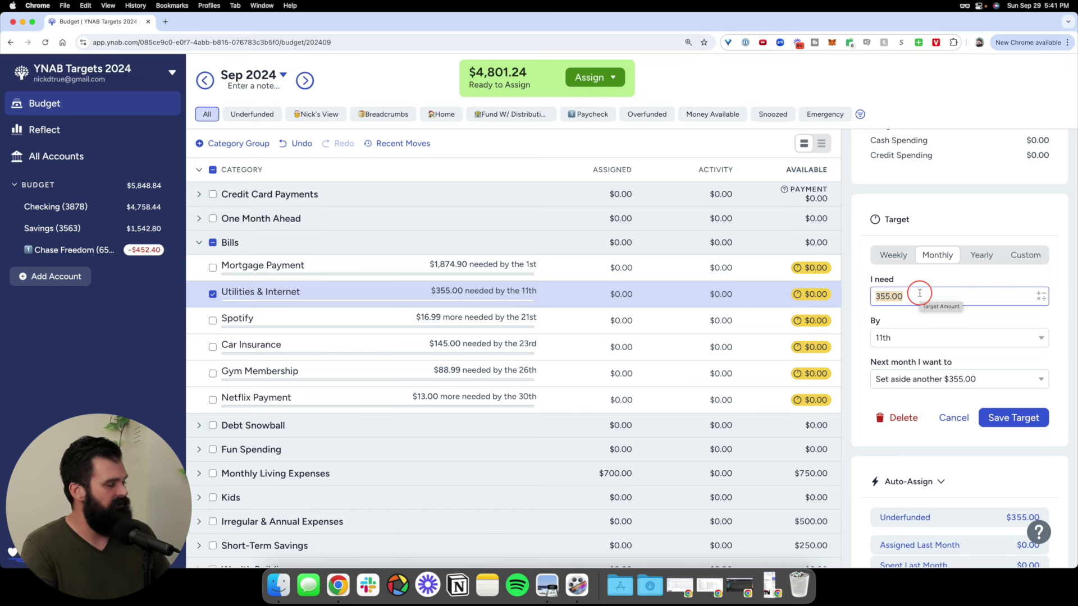
{"action": "type", "text": "300"}
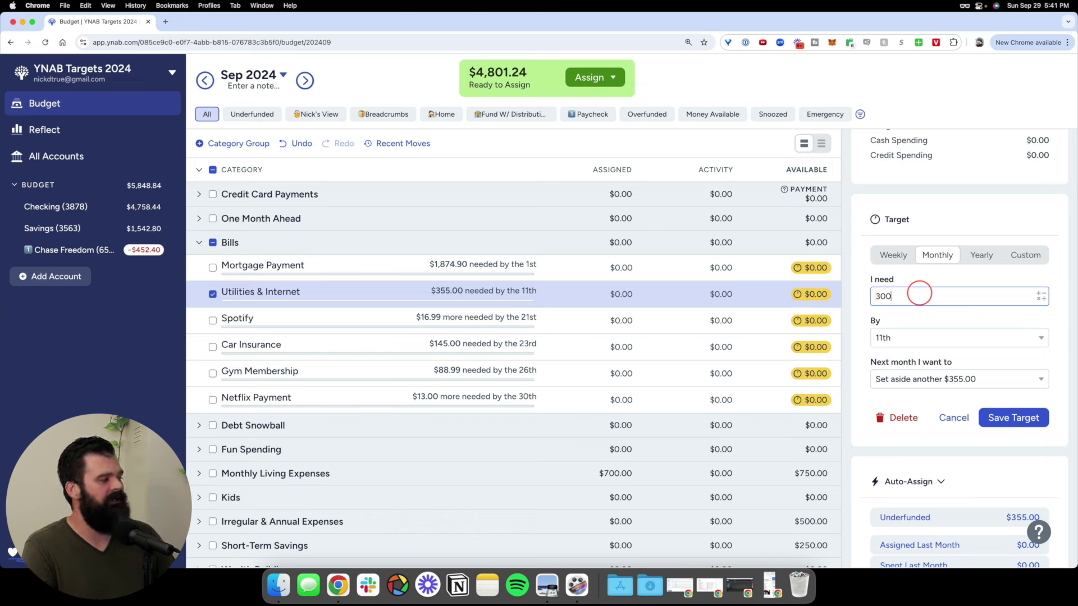
{"action": "left_click", "coordinate": [1027, 421]}
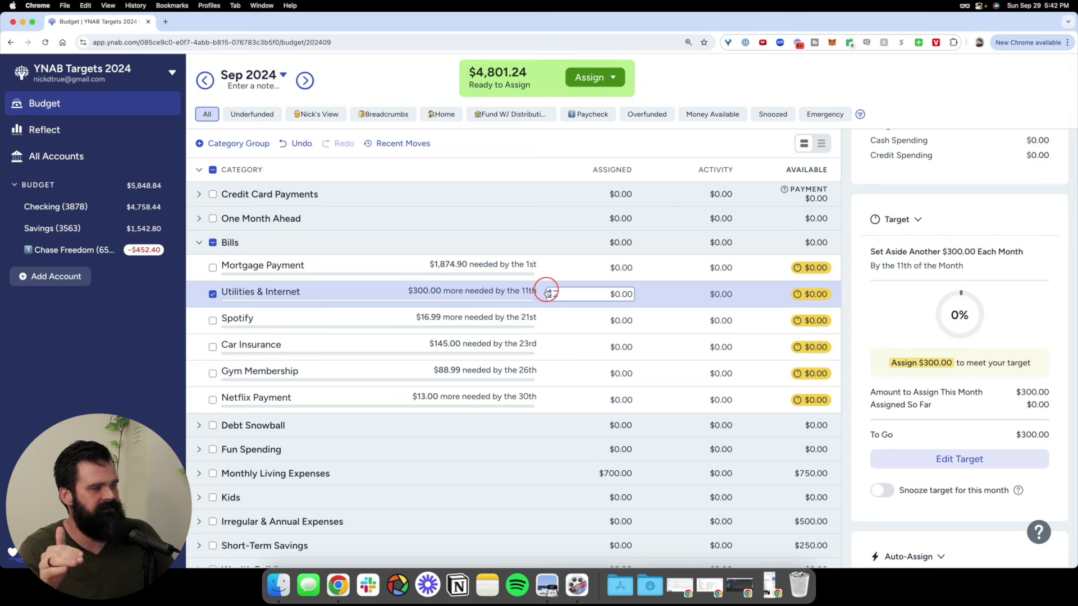
Step: Clear the selection, collapse the Bills group, and expand the Irregular & Annual Expenses group
{"action": "scroll", "coordinate": [537, 296], "scroll_direction": "down", "scroll_amount": 1}
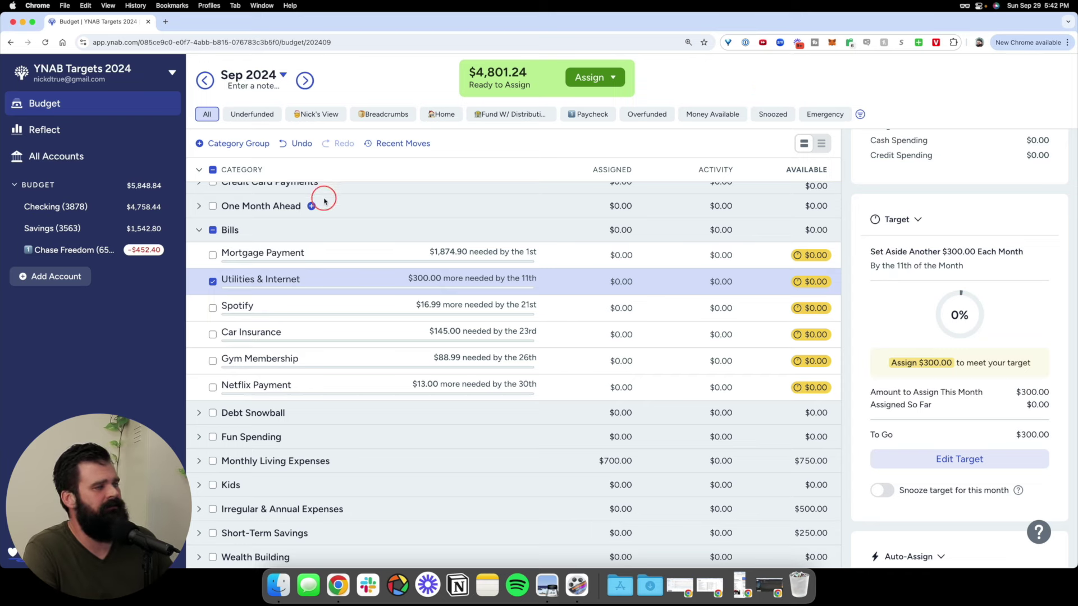
{"action": "left_click", "coordinate": [213, 230]}
{"action": "left_click", "coordinate": [199, 231]}
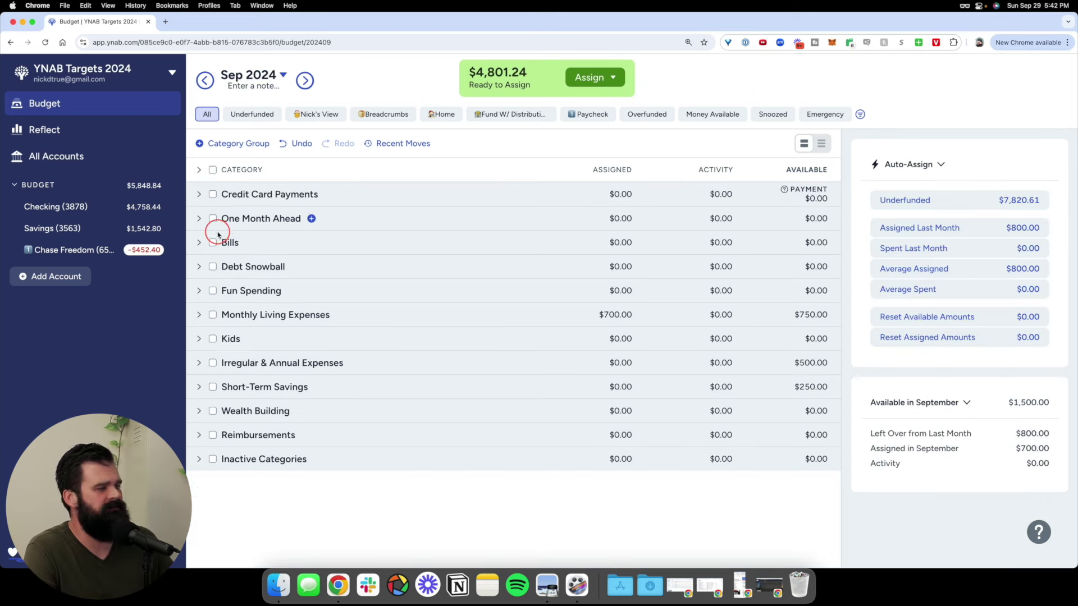
{"action": "left_click", "coordinate": [199, 363]}
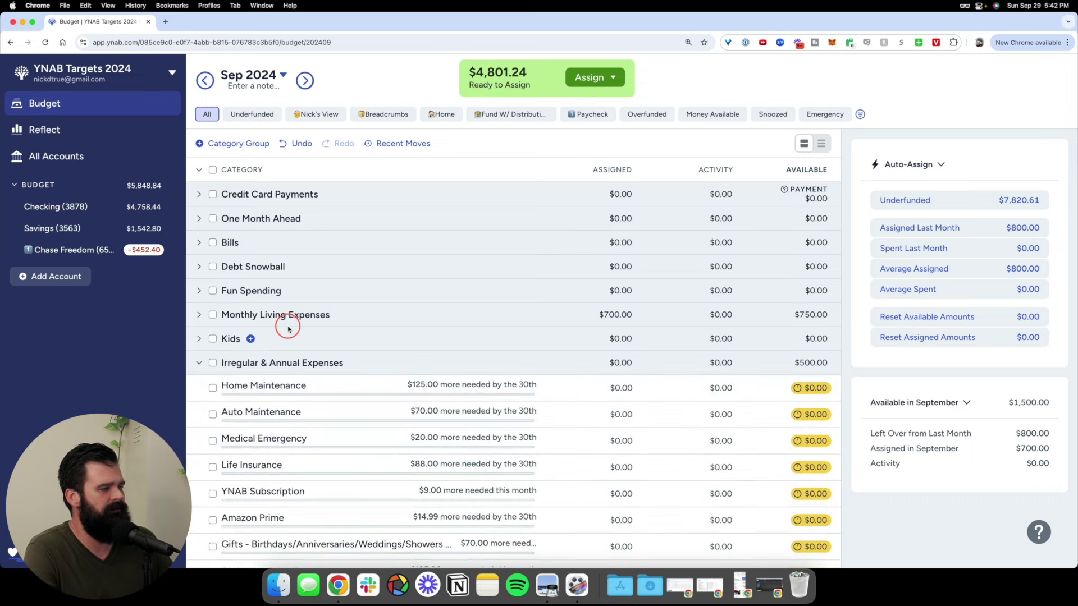
Step: Open the YNAB Subscription target and review its yearly frequency, amount, due date, and next-year option
{"action": "scroll", "coordinate": [289, 327], "scroll_direction": "down", "scroll_amount": 2}
{"action": "scroll", "coordinate": [289, 320], "scroll_direction": "down", "scroll_amount": 2}
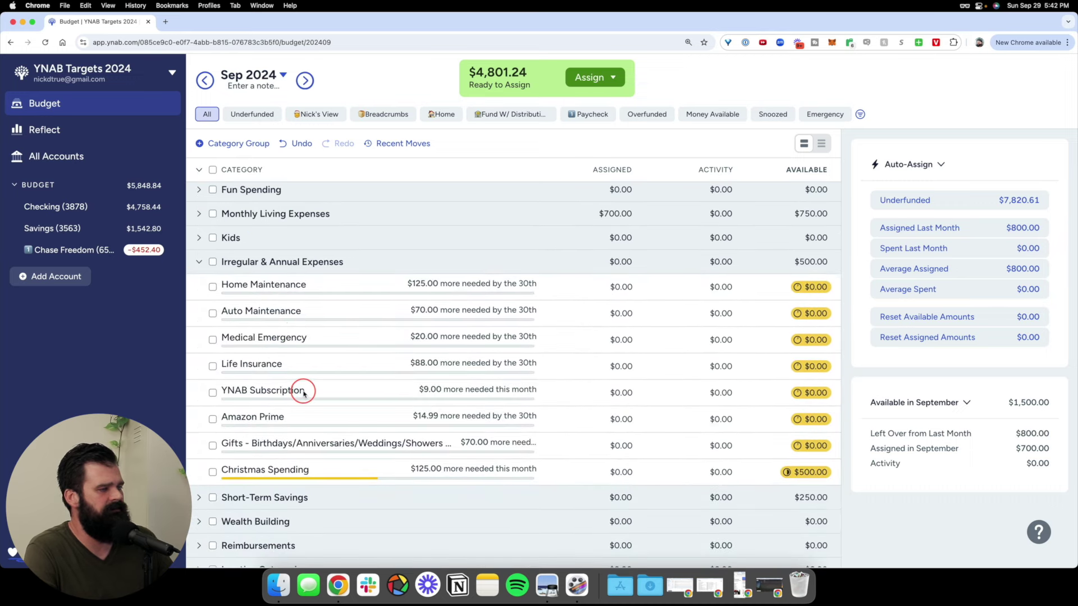
{"action": "scroll", "coordinate": [302, 396], "scroll_direction": "down", "scroll_amount": 1}
{"action": "left_click", "coordinate": [302, 375]}
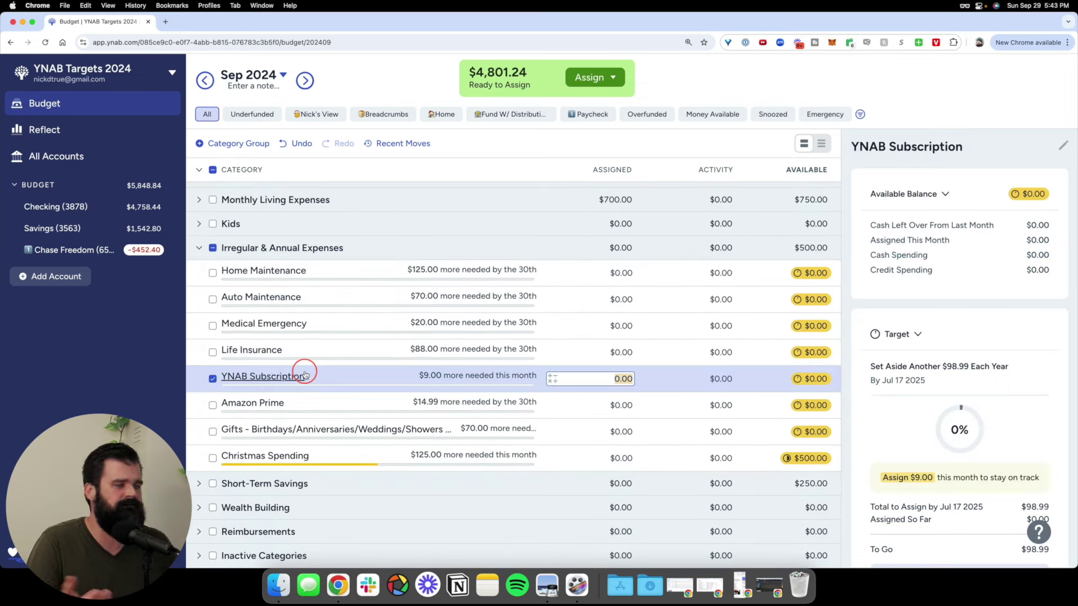
{"action": "scroll", "coordinate": [954, 292], "scroll_direction": "down", "scroll_amount": 5}
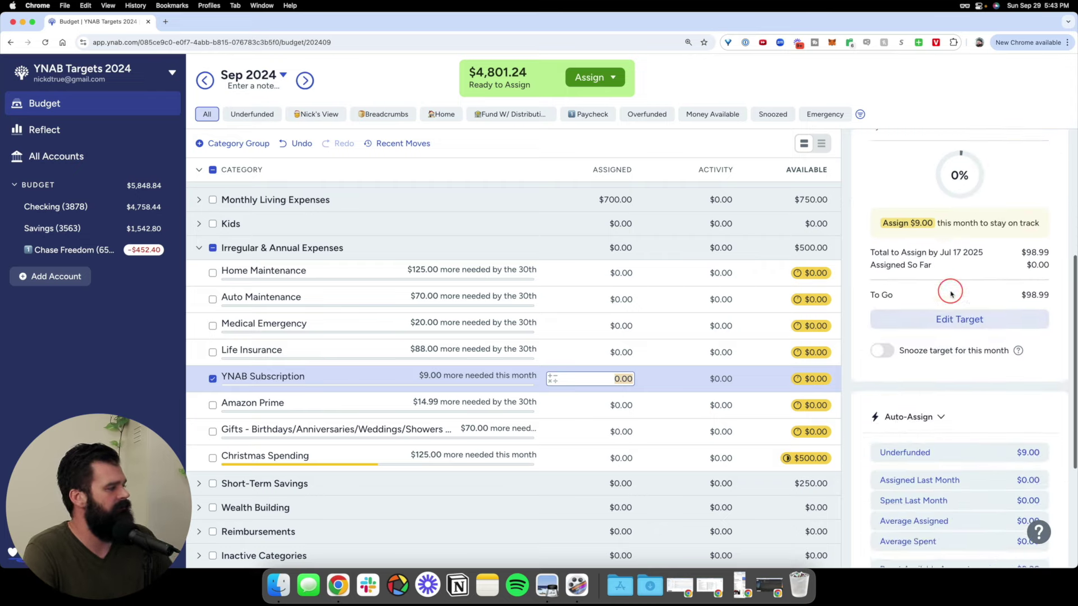
{"action": "left_click", "coordinate": [970, 392]}
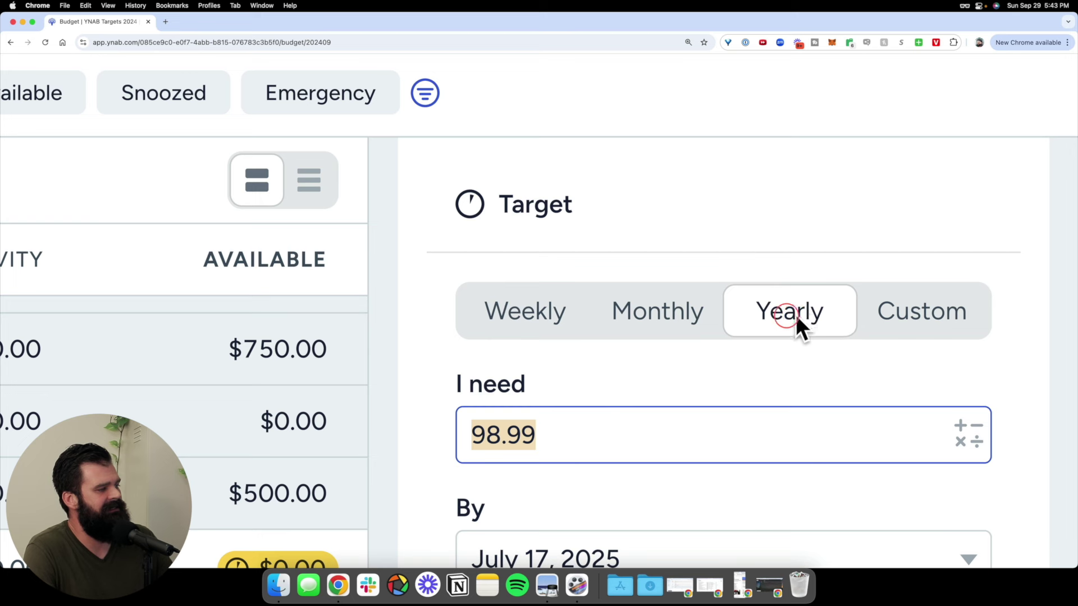
{"action": "scroll", "coordinate": [729, 337], "scroll_direction": "down", "scroll_amount": 2}
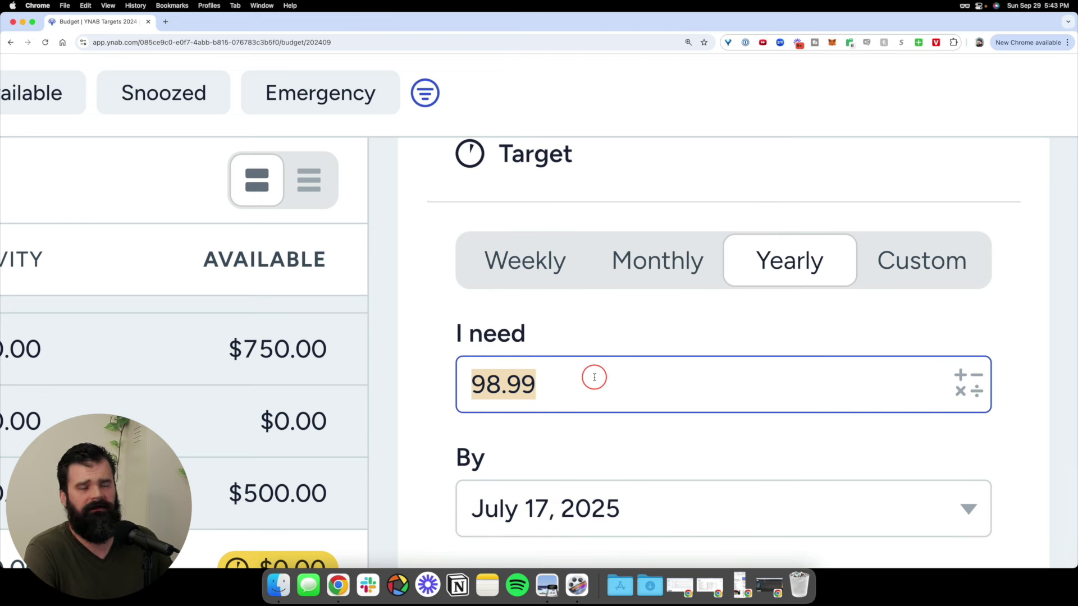
{"action": "scroll", "coordinate": [593, 379], "scroll_direction": "down", "scroll_amount": 3}
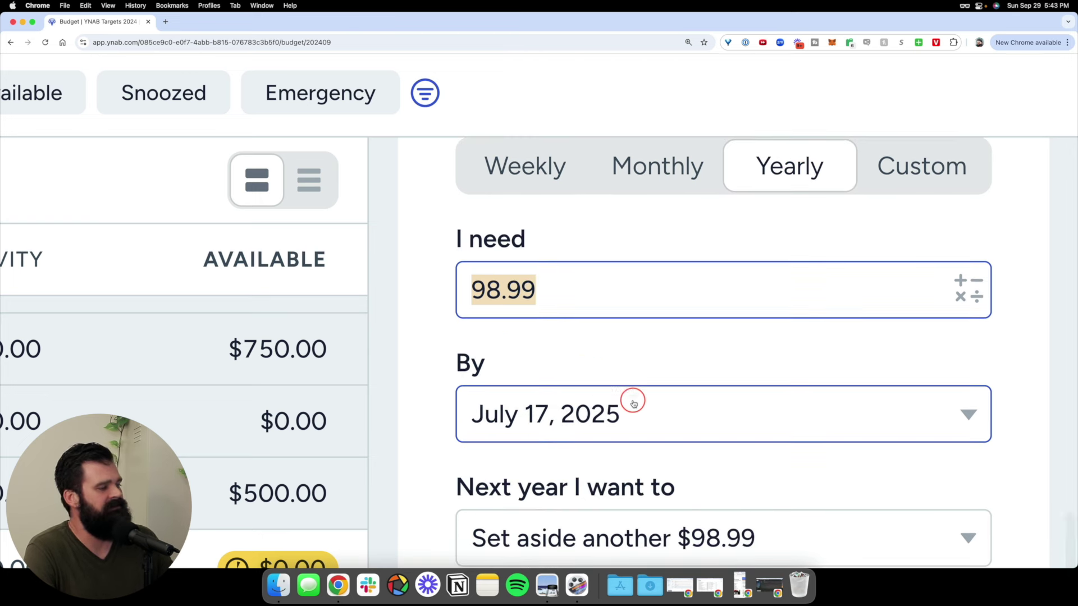
{"action": "scroll", "coordinate": [644, 403], "scroll_direction": "down", "scroll_amount": 1}
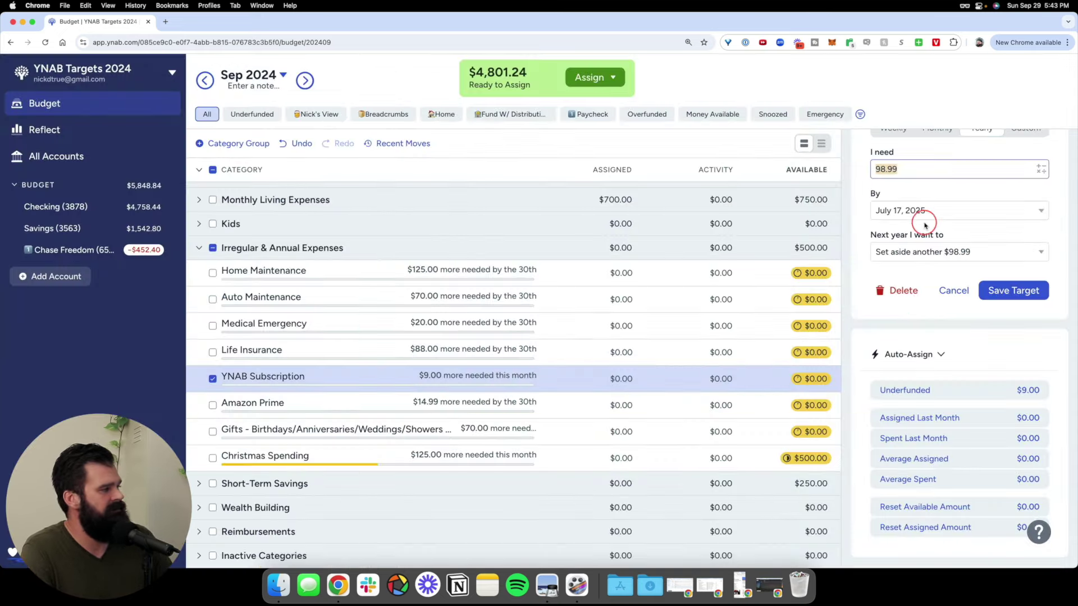
Step: Set the YNAB Subscription target's due date to June 30, 2025, and check the category's row
{"action": "left_click", "coordinate": [925, 224]}
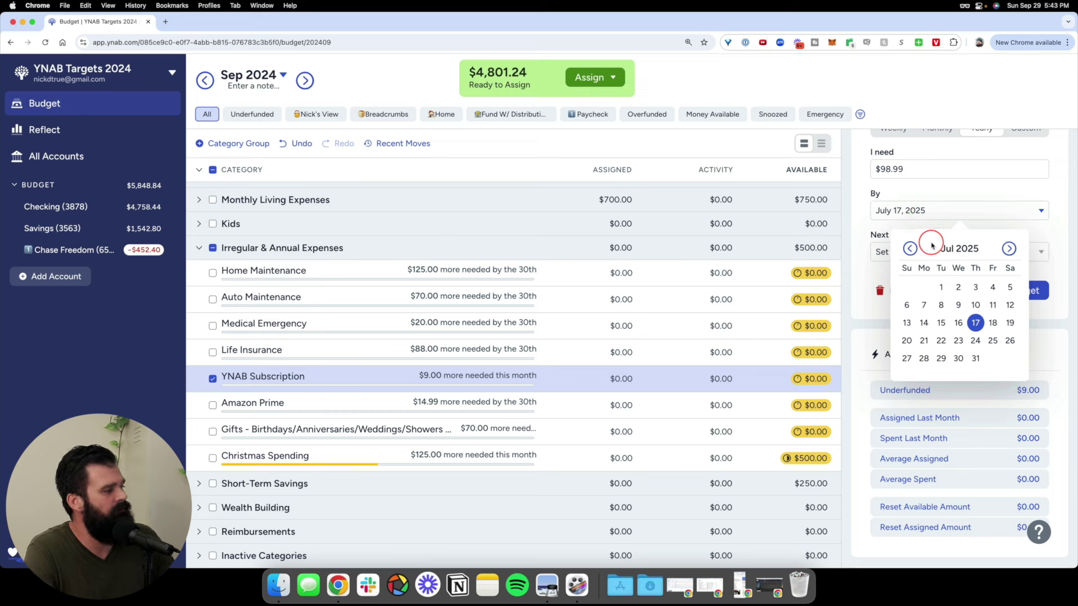
{"action": "left_click", "coordinate": [910, 248]}
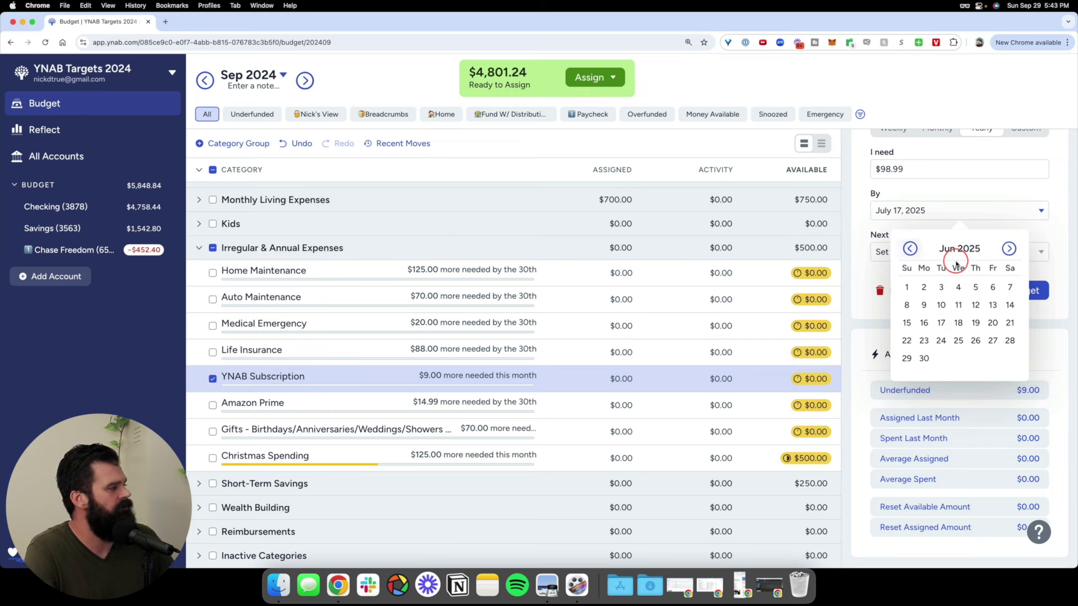
{"action": "left_click", "coordinate": [924, 360]}
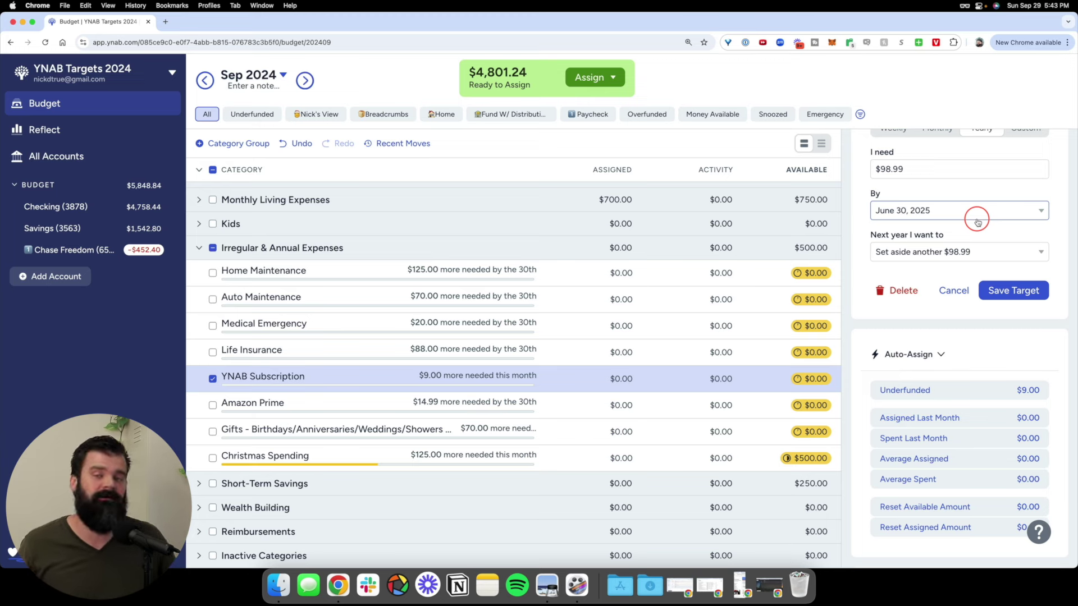
{"action": "scroll", "coordinate": [978, 221], "scroll_direction": "up", "scroll_amount": 2}
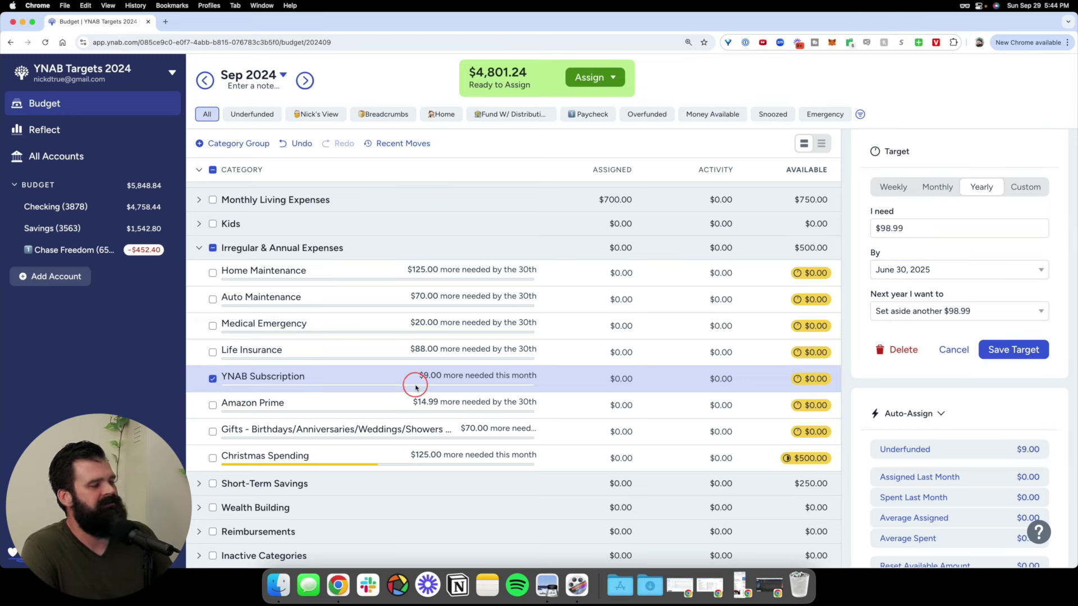
{"action": "left_click", "coordinate": [549, 386]}
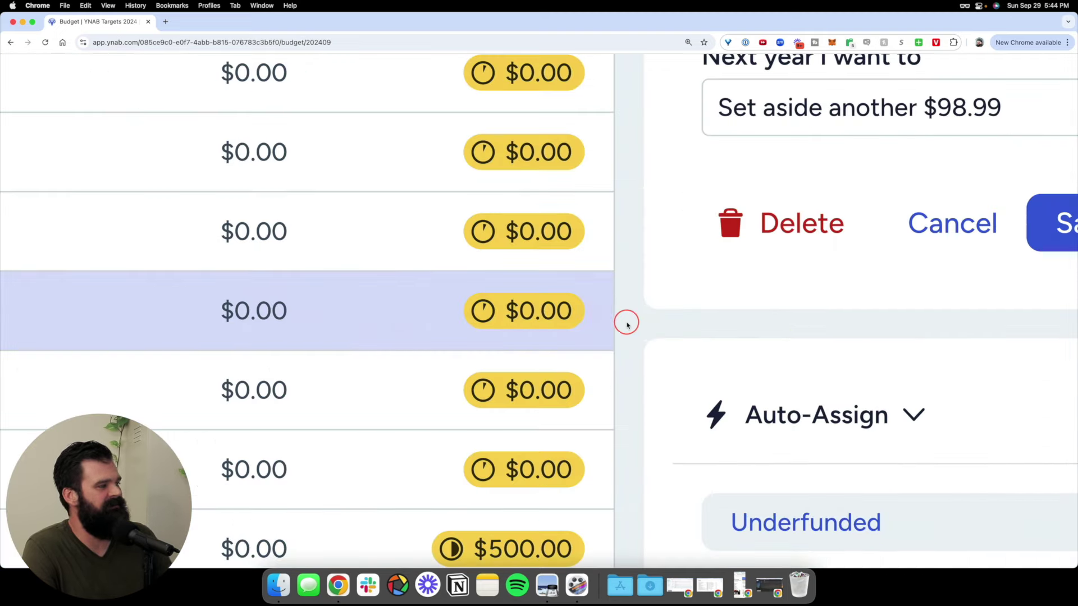
Step: Check the YNAB Subscription row, set the target's due date to July 17, 2025, and save the target
{"action": "scroll", "coordinate": [565, 337], "scroll_direction": "left", "scroll_amount": 10}
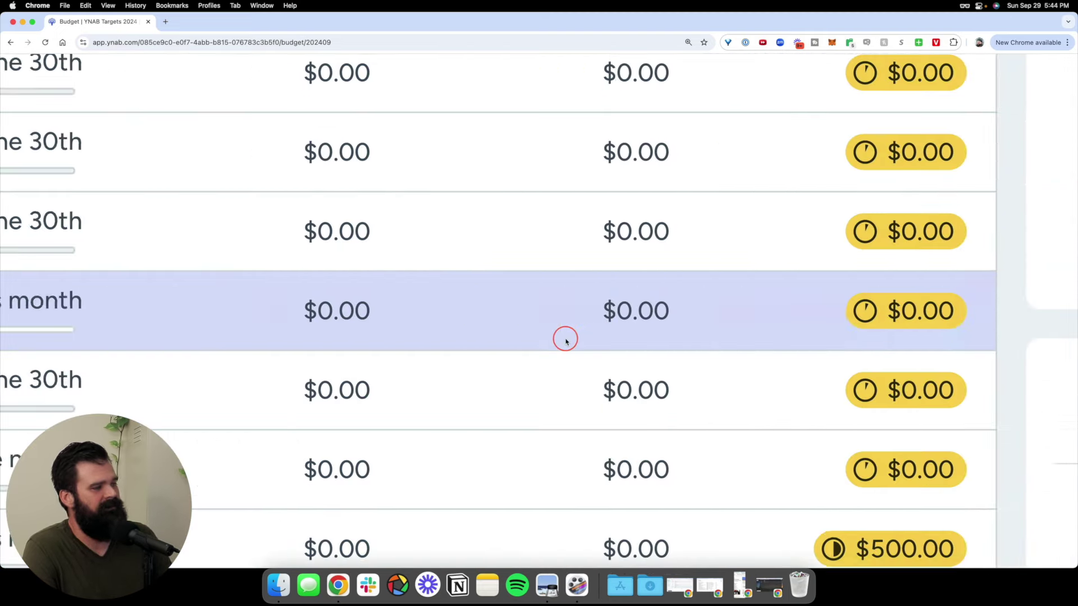
{"action": "scroll", "coordinate": [566, 341], "scroll_direction": "left", "scroll_amount": 5}
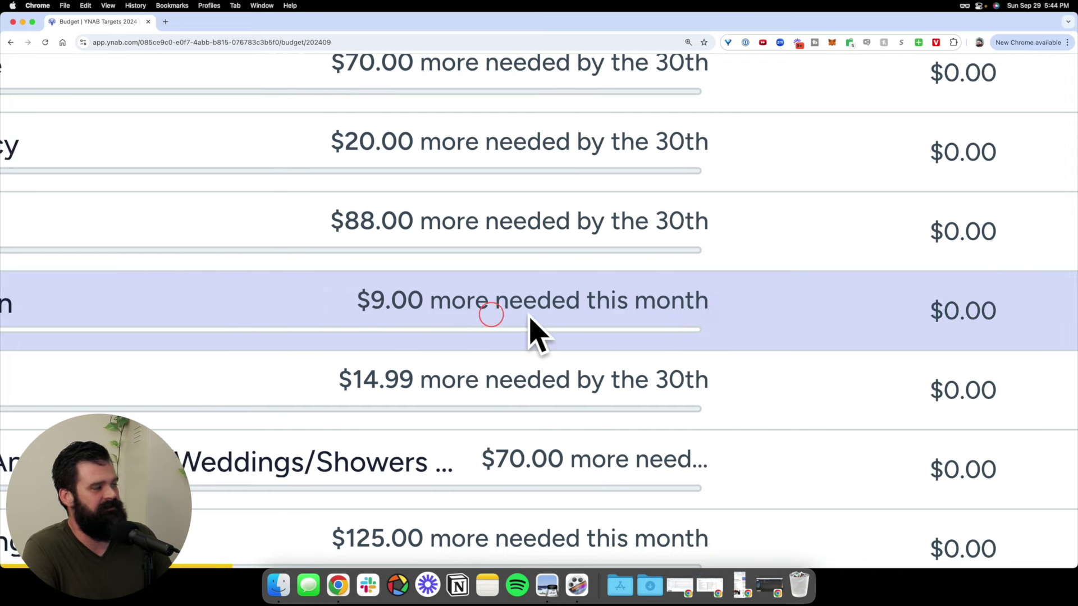
{"action": "scroll", "coordinate": [563, 317], "scroll_direction": "down", "scroll_amount": 5}
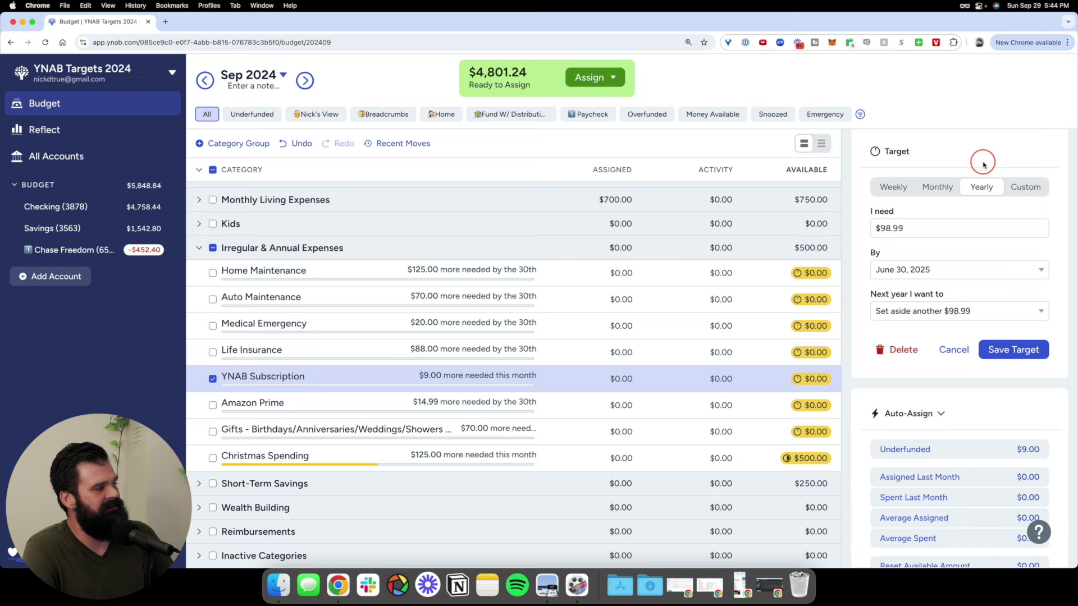
{"action": "left_click", "coordinate": [951, 273]}
{"action": "left_click", "coordinate": [1009, 308]}
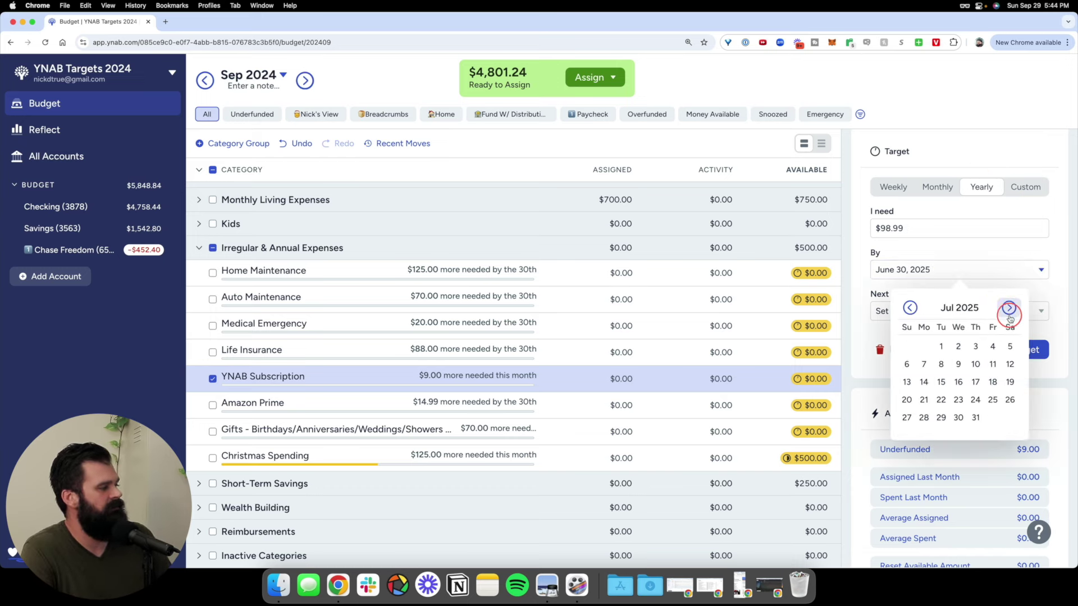
{"action": "left_click", "coordinate": [976, 381]}
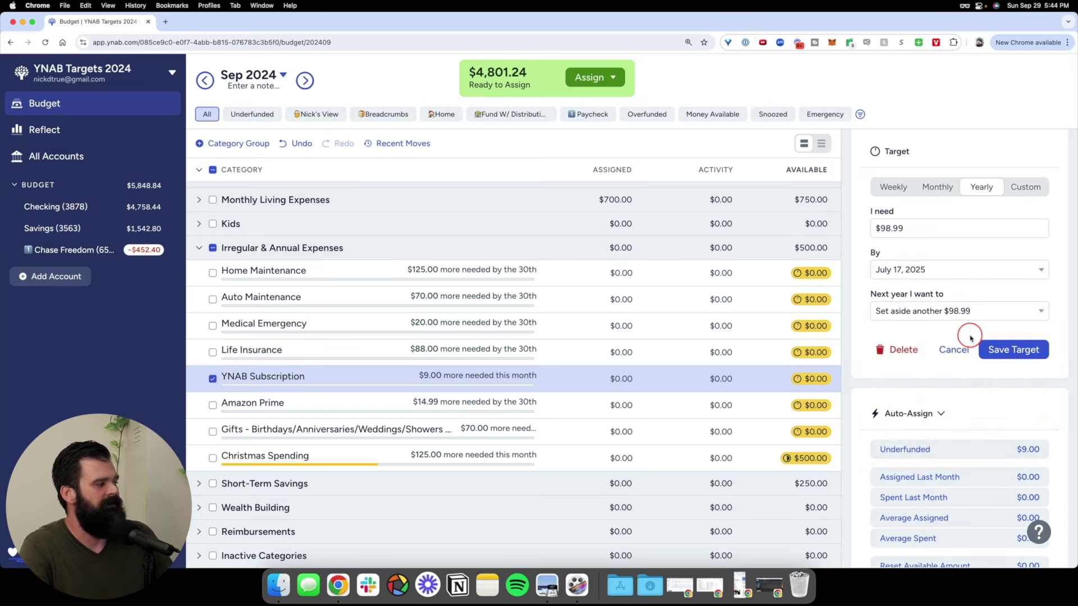
{"action": "left_click", "coordinate": [1014, 352]}
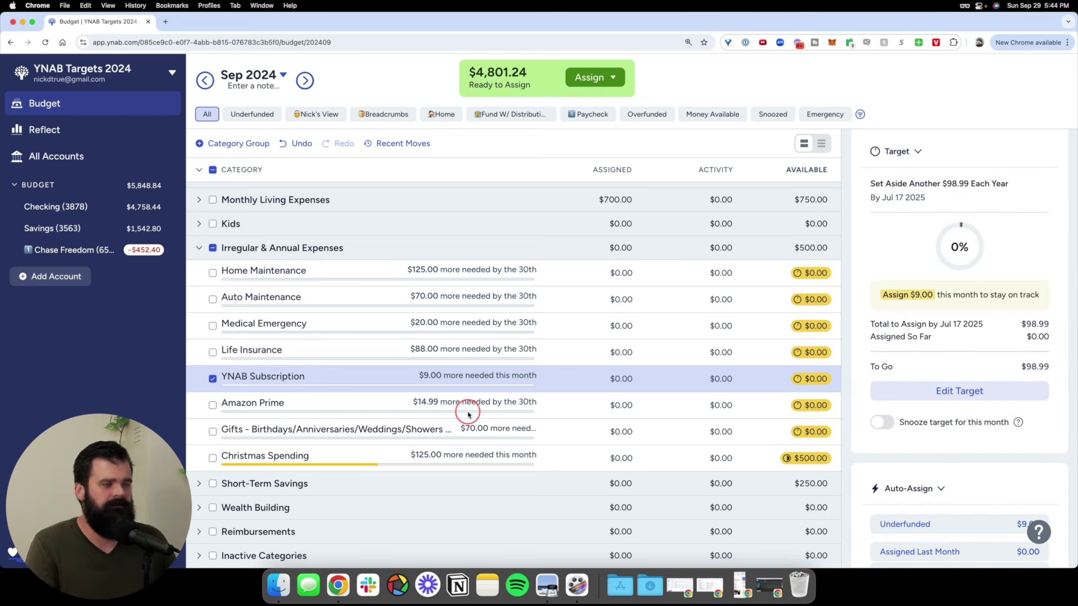
Step: Open the Christmas Spending target for editing and review its yearly frequency, amount, and due date
{"action": "left_click", "coordinate": [288, 465]}
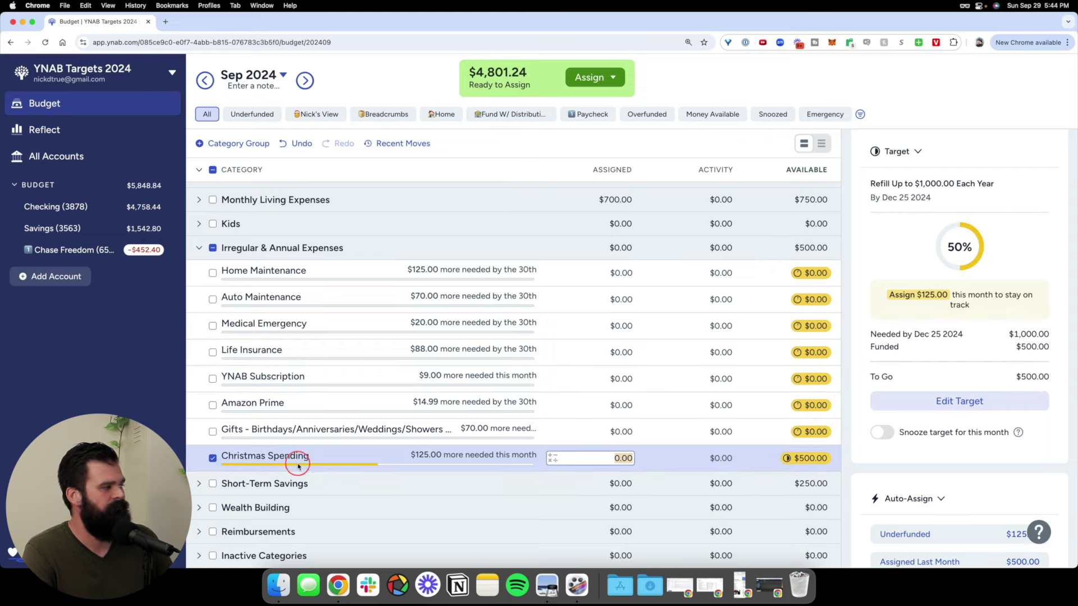
{"action": "left_click", "coordinate": [971, 401]}
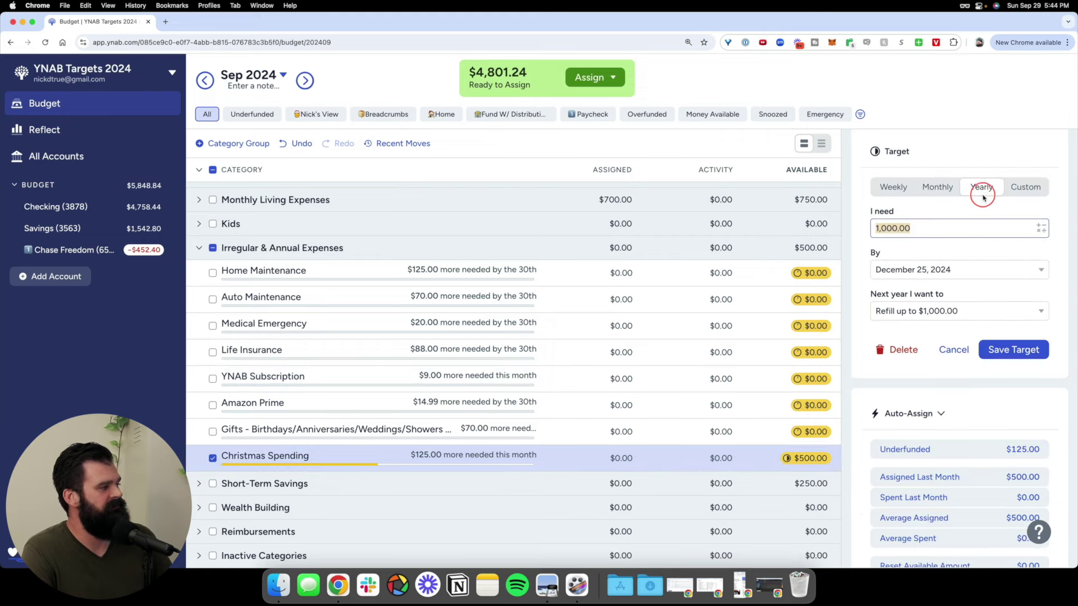
{"action": "scroll", "coordinate": [981, 206], "scroll_direction": "up", "scroll_amount": 5, "text": "ctrl"}
{"action": "scroll", "coordinate": [898, 234], "scroll_direction": "down", "scroll_amount": 4}
{"action": "scroll", "coordinate": [592, 343], "scroll_direction": "down", "scroll_amount": 1}
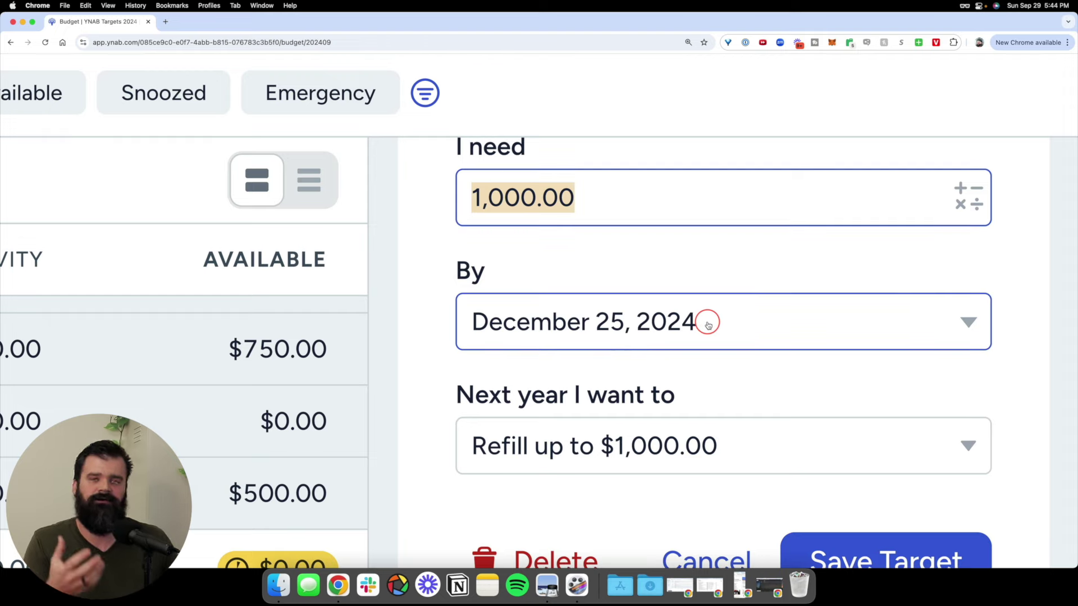
{"action": "left_click", "coordinate": [708, 324]}
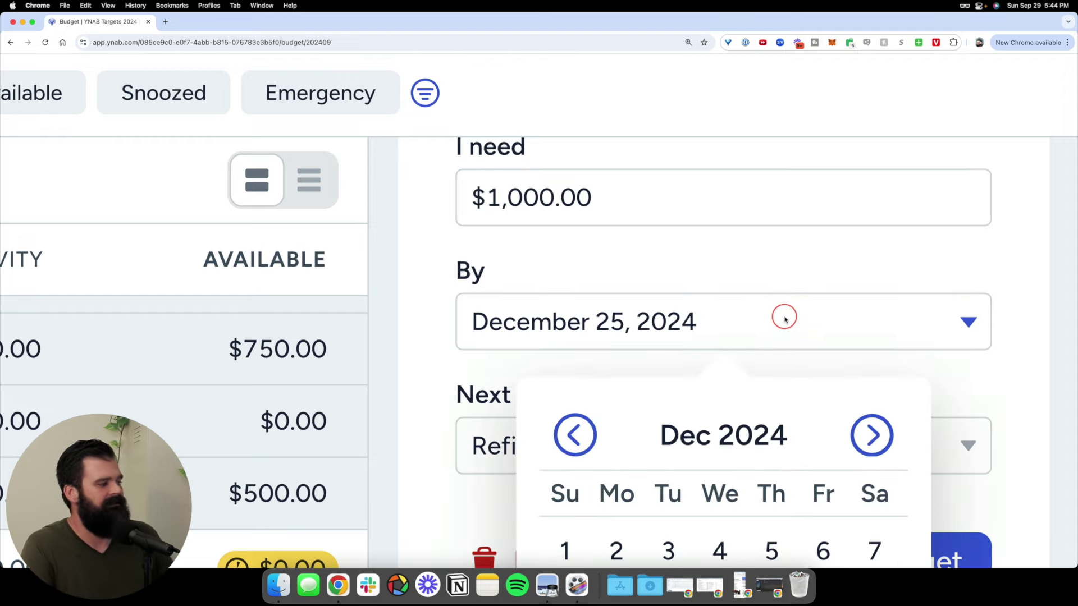
{"action": "scroll", "coordinate": [785, 317], "scroll_direction": "down", "scroll_amount": 5, "text": "ctrl"}
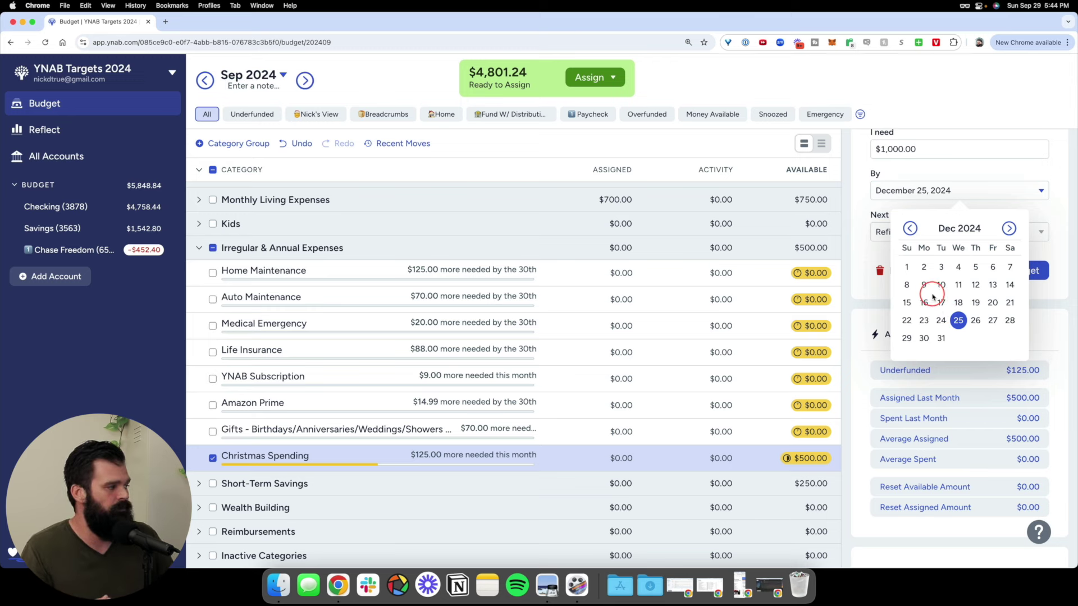
Step: Compare November and December 2024 in the Christmas Spending due date calendar, close it, and show the next-year options
{"action": "left_click", "coordinate": [910, 228]}
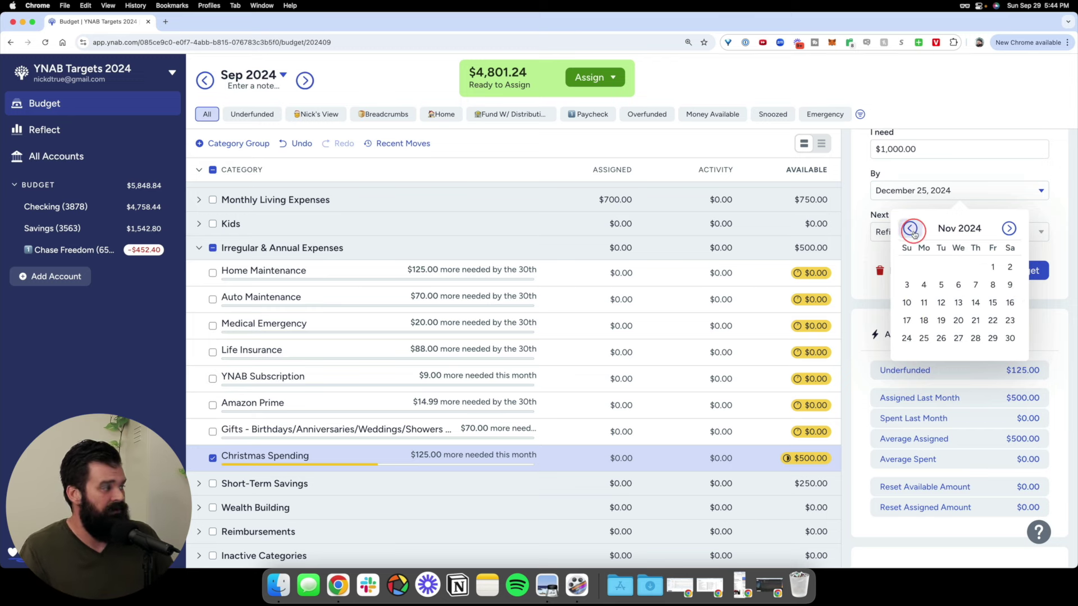
{"action": "left_click", "coordinate": [1008, 228]}
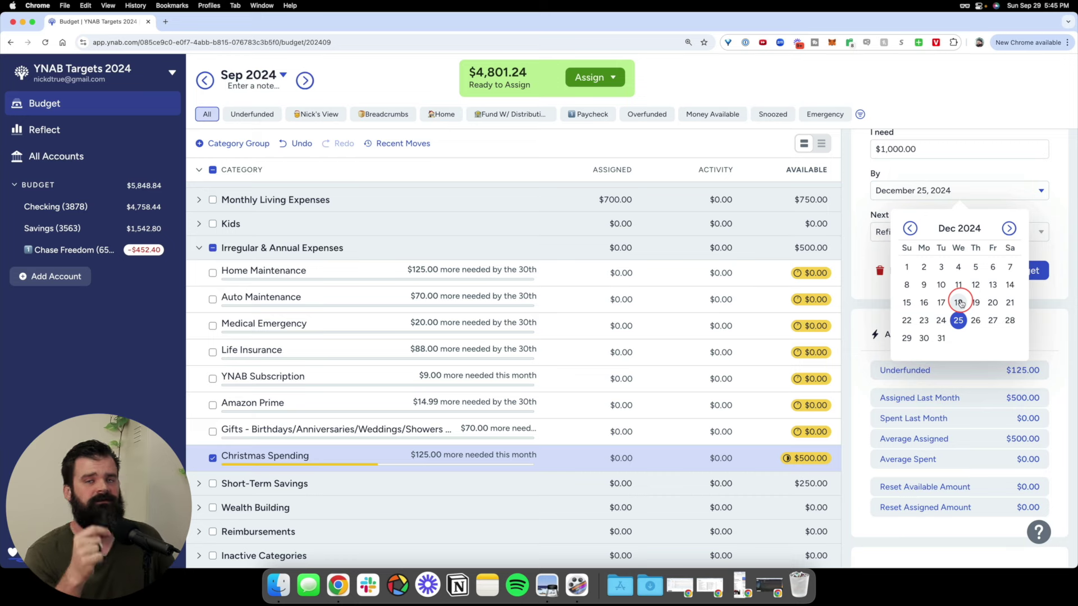
{"action": "left_click", "coordinate": [1049, 213]}
{"action": "scroll", "coordinate": [1024, 240], "scroll_direction": "up", "scroll_amount": 3}
{"action": "left_click", "coordinate": [975, 324]}
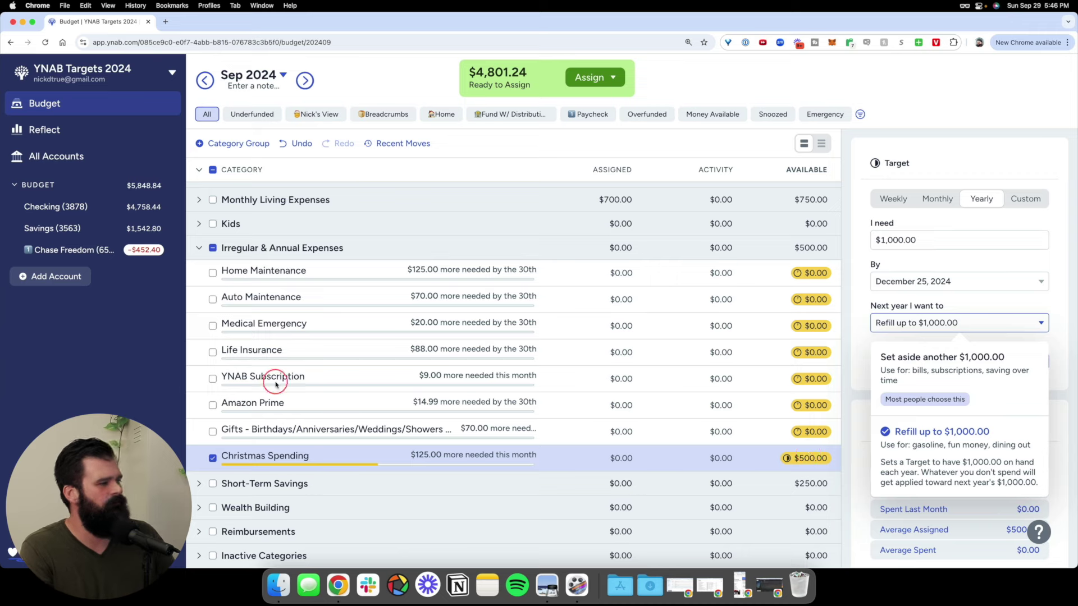
Step: Clear the category selection and expand the Monthly Living Expenses and Fun Spending groups
{"action": "left_click", "coordinate": [213, 248]}
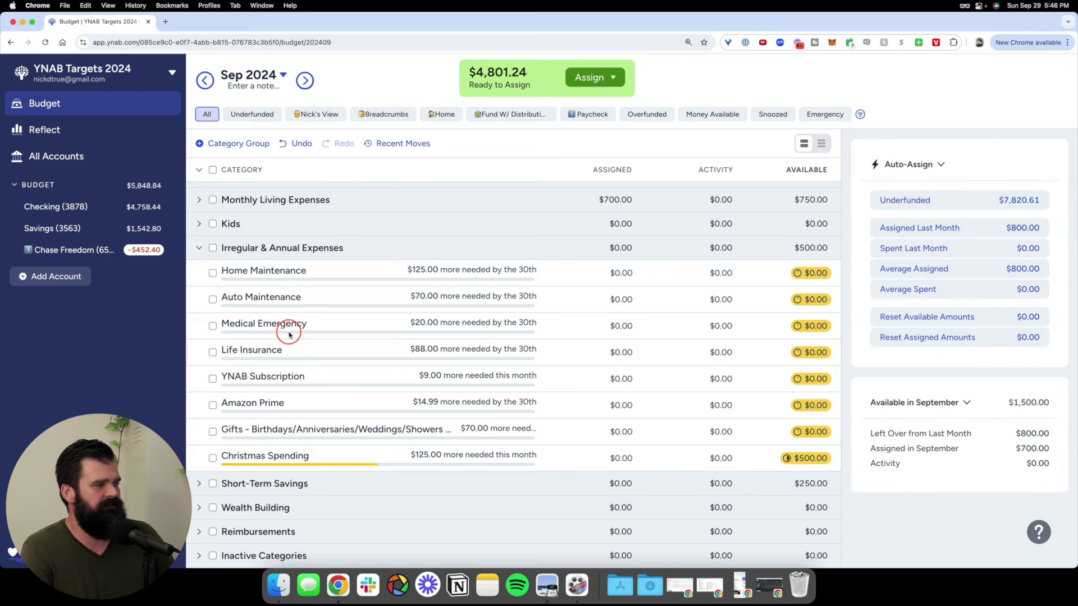
{"action": "scroll", "coordinate": [289, 335], "scroll_direction": "up", "scroll_amount": 2}
{"action": "left_click", "coordinate": [199, 303]}
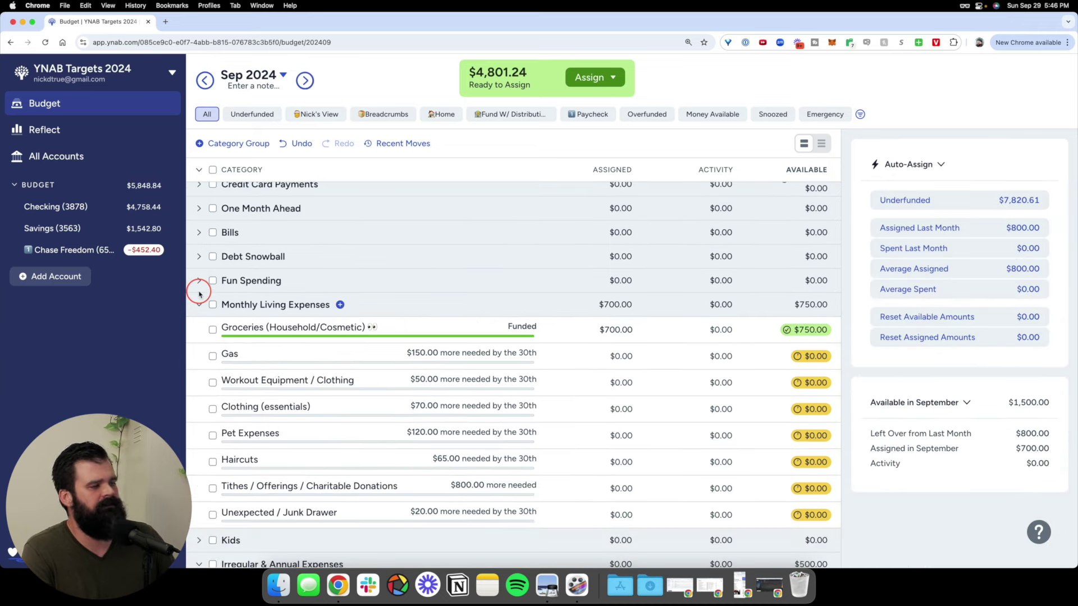
{"action": "left_click", "coordinate": [199, 282]}
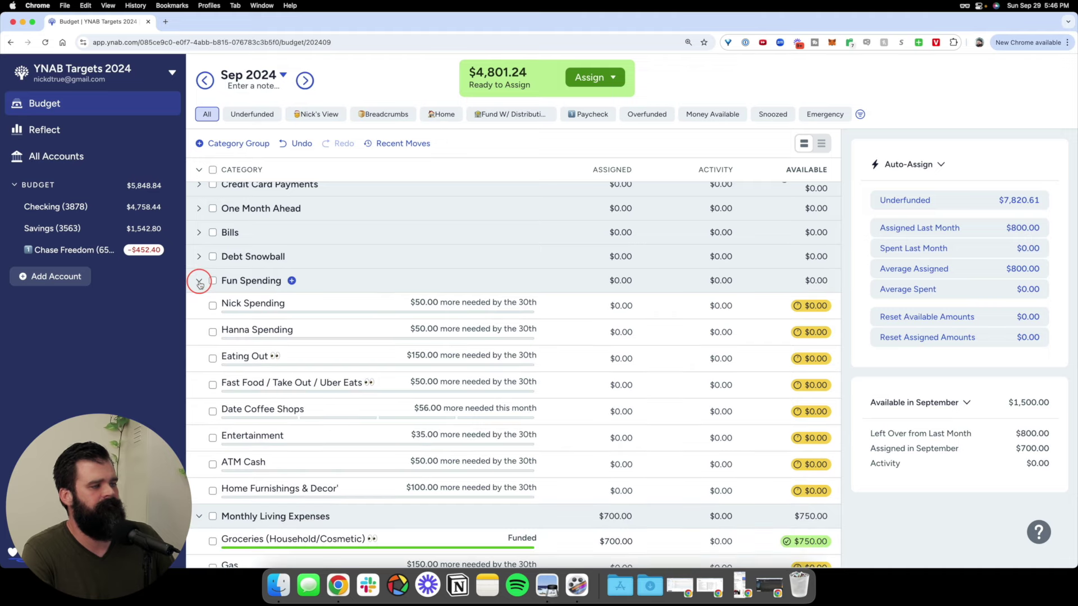
Step: Change the Eating Out target to refill up to $150 each month and save it
{"action": "left_click", "coordinate": [313, 357]}
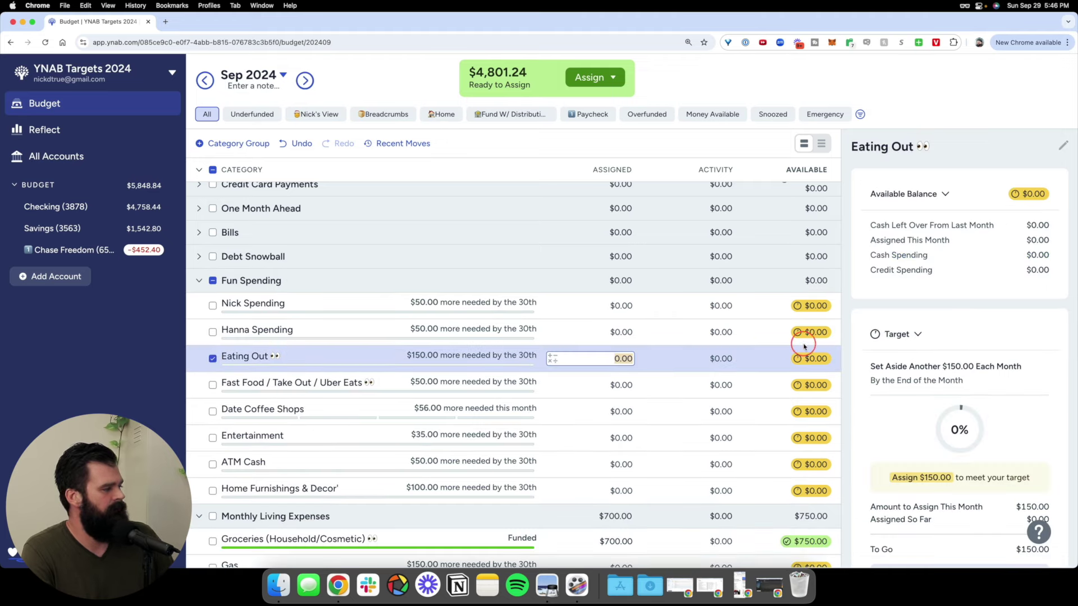
{"action": "scroll", "coordinate": [925, 327], "scroll_direction": "down", "scroll_amount": 3}
{"action": "left_click", "coordinate": [951, 434]}
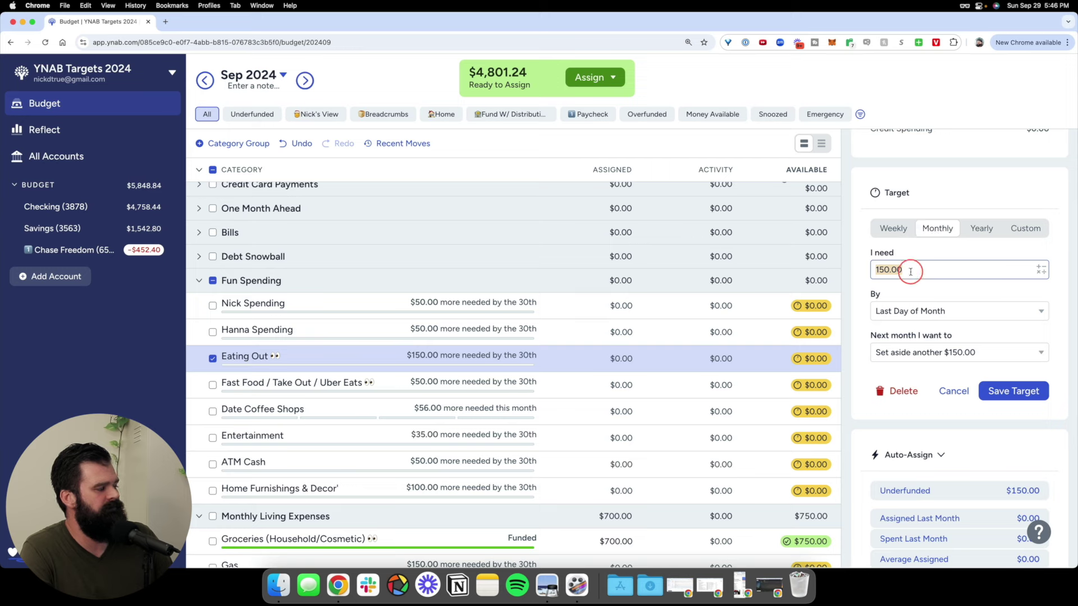
{"action": "left_click", "coordinate": [971, 354]}
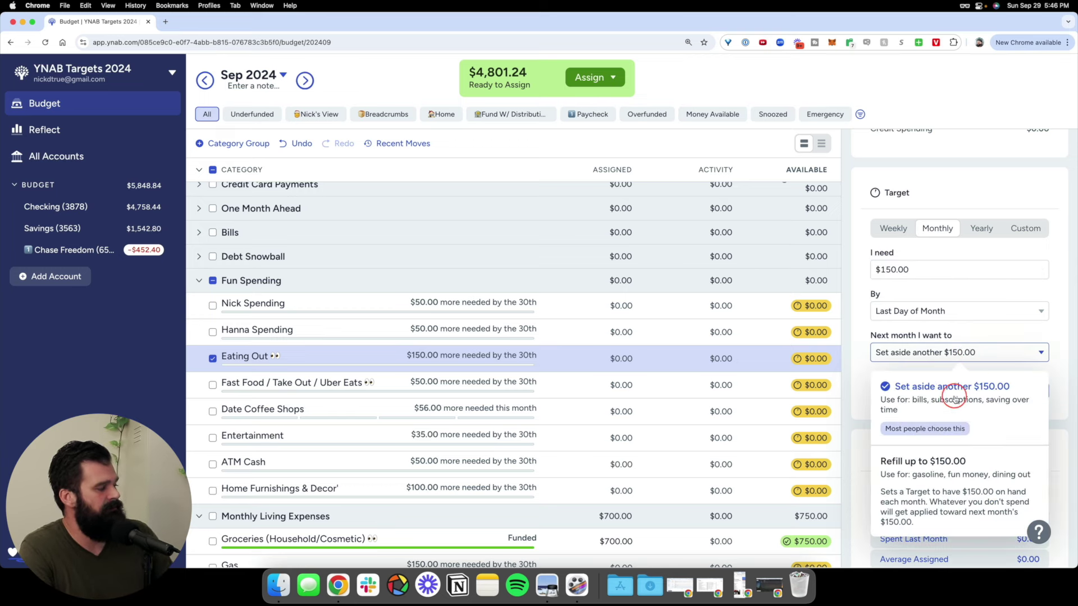
{"action": "left_click", "coordinate": [928, 470]}
{"action": "left_click", "coordinate": [1008, 387]}
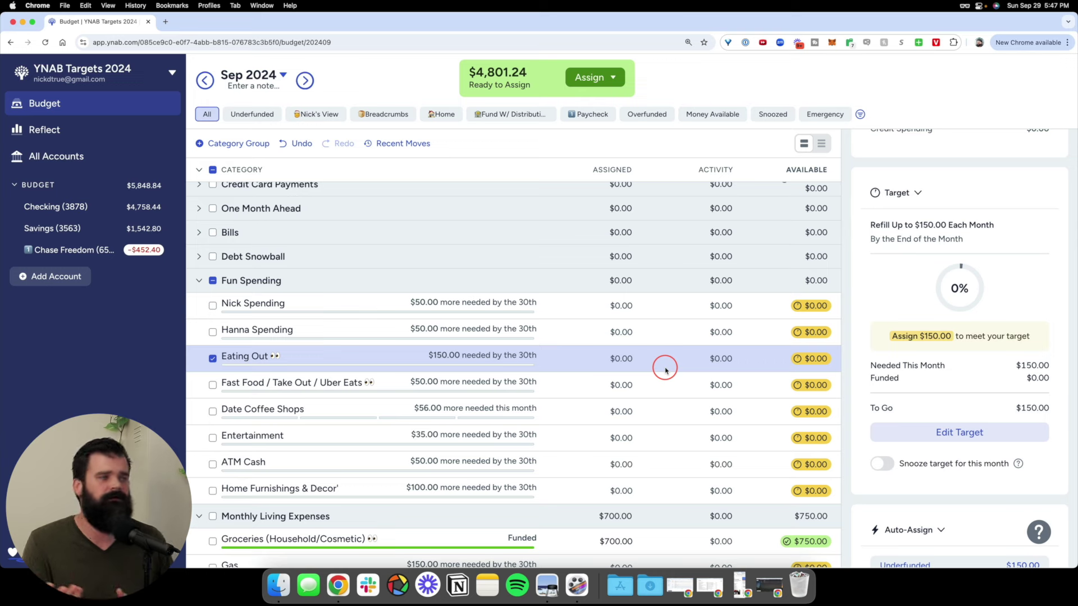
Step: Review the monthly target of the first personal spending category in Fun Spending, leaving its edit form without saving
{"action": "left_click", "coordinate": [322, 309]}
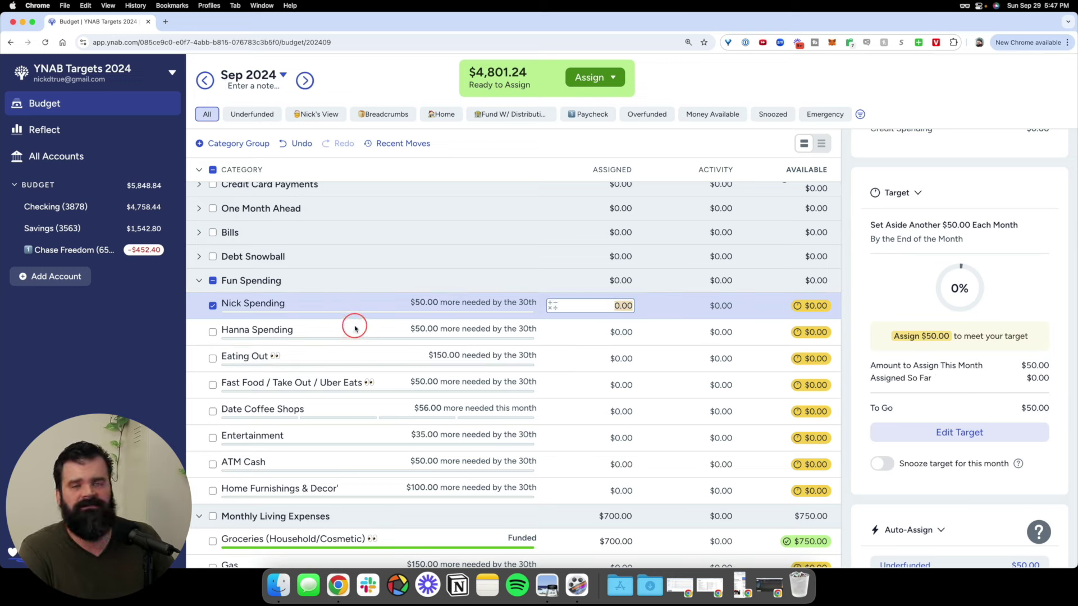
{"action": "left_click", "coordinate": [948, 433]}
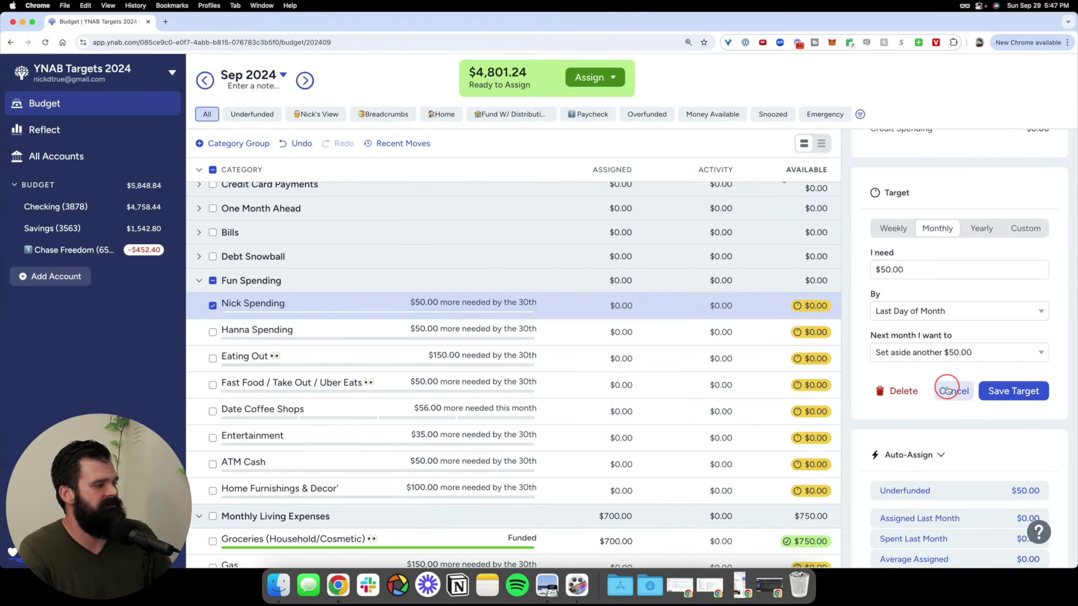
{"action": "left_click", "coordinate": [944, 388]}
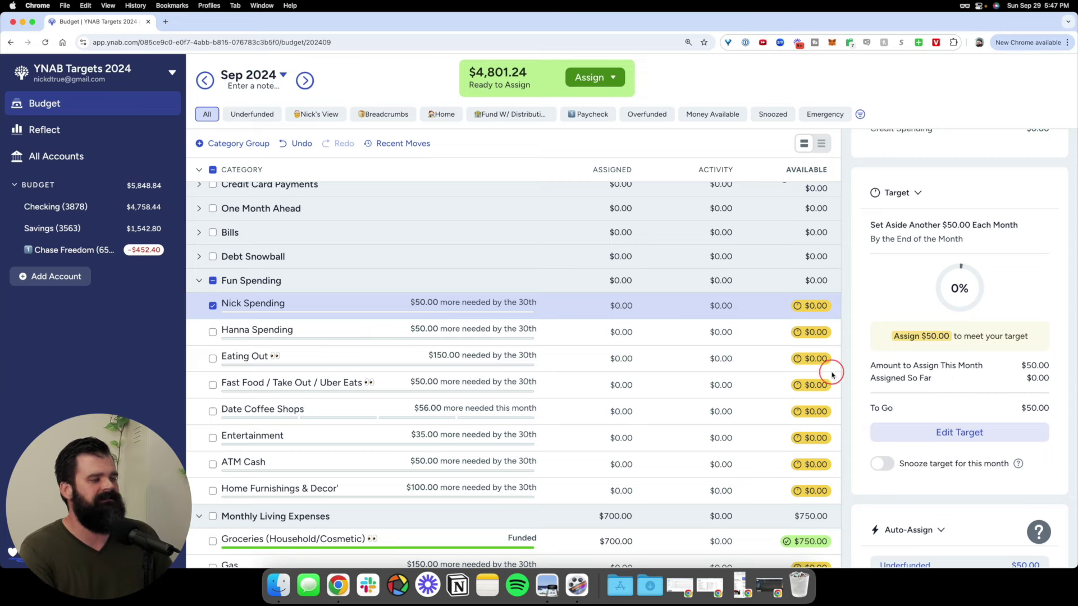
Step: Open the Groceries target for editing and compare its next-month options, set aside another and refill up to
{"action": "scroll", "coordinate": [500, 303], "scroll_direction": "down", "scroll_amount": 4}
{"action": "left_click", "coordinate": [407, 306]}
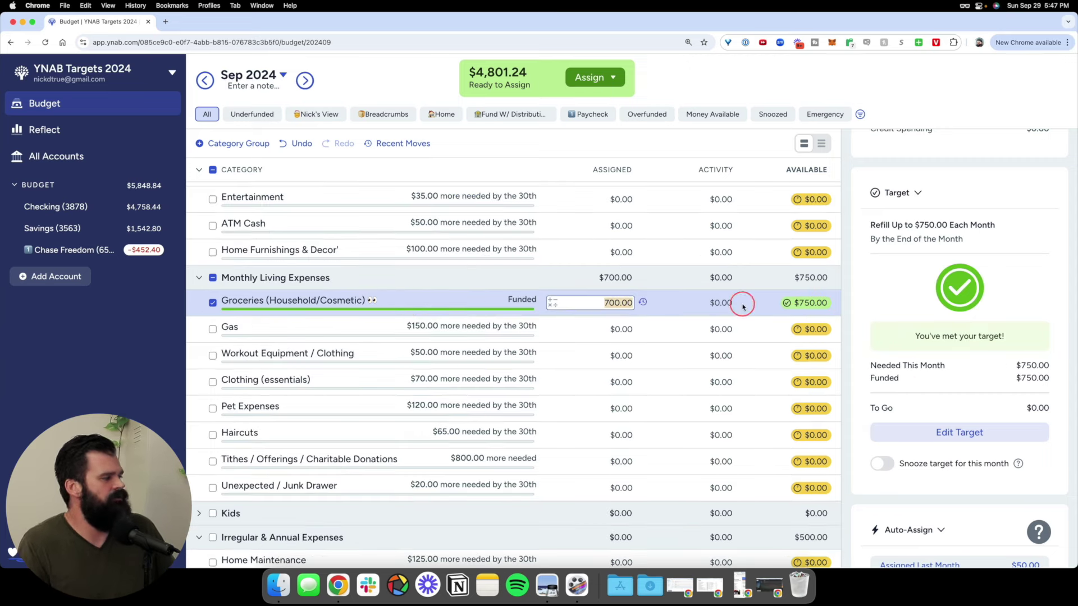
{"action": "left_click", "coordinate": [944, 432]}
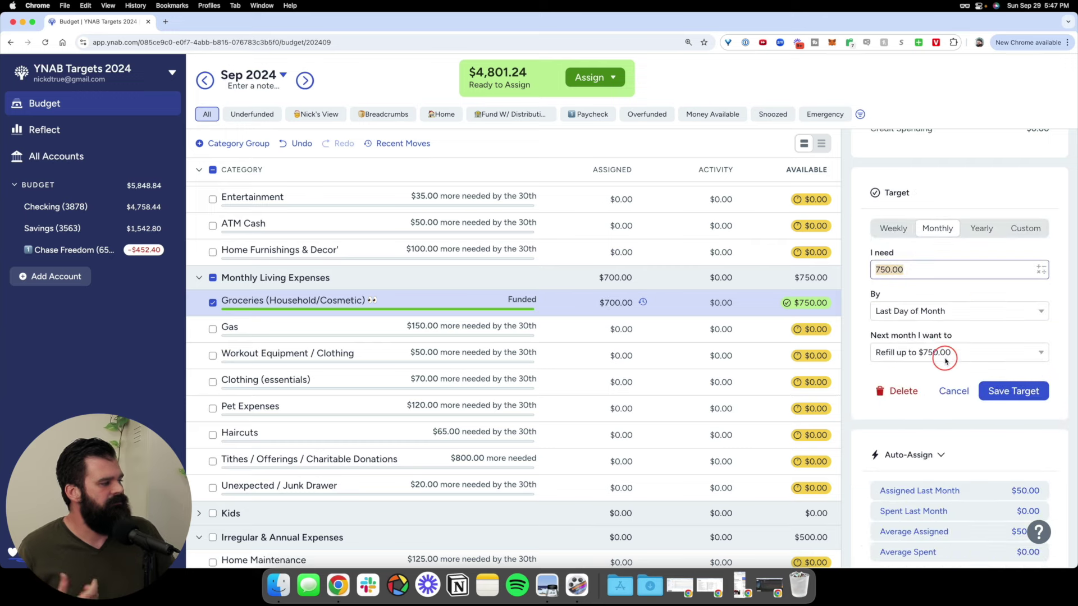
{"action": "left_click", "coordinate": [952, 354]}
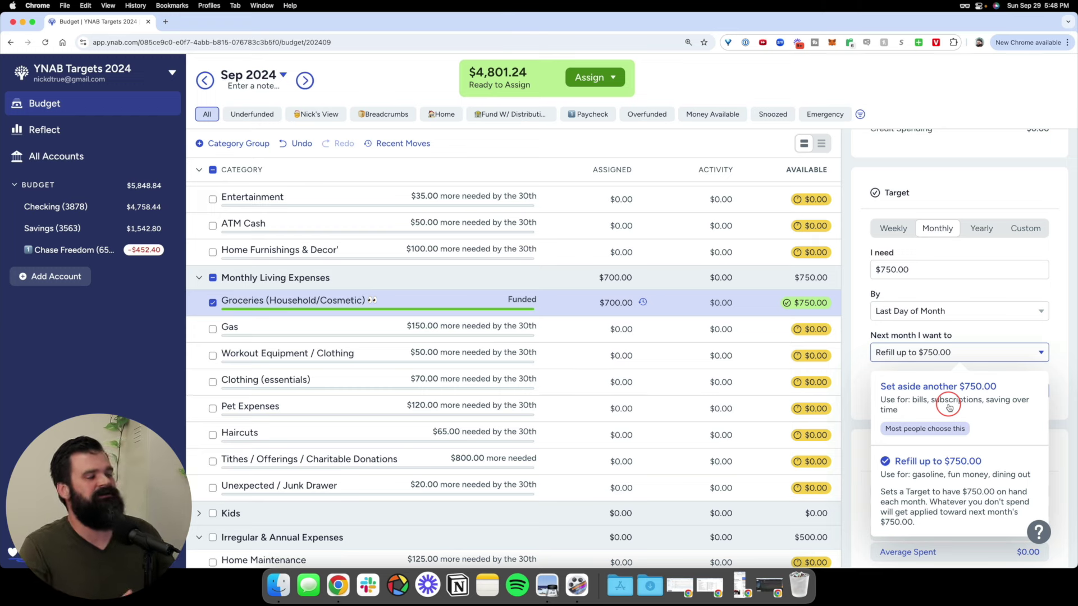
{"action": "mouse_move", "coordinate": [341, 279]}
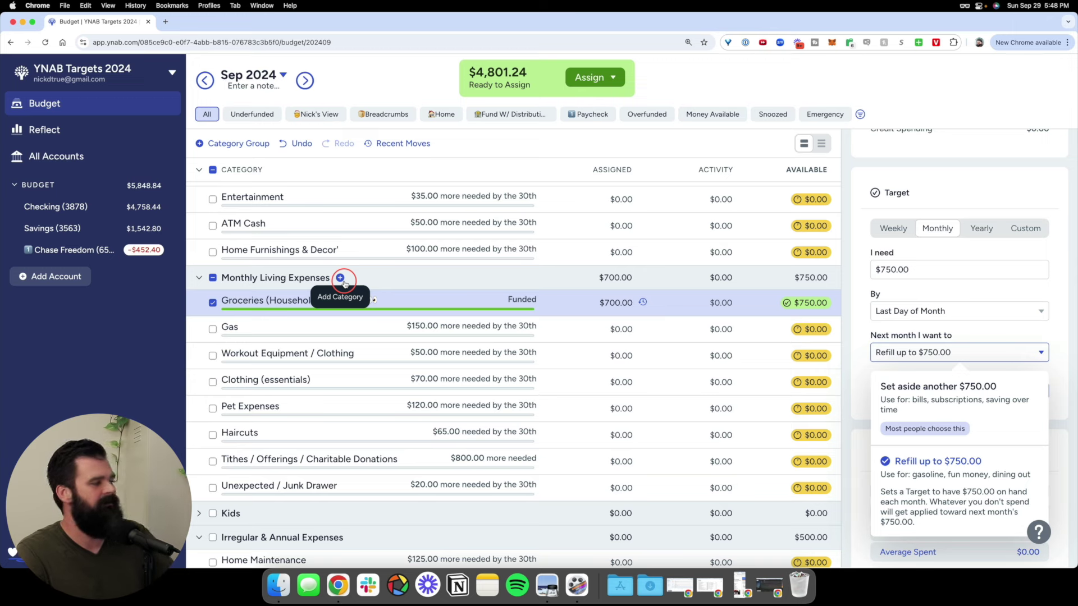
{"action": "left_click", "coordinate": [879, 346]}
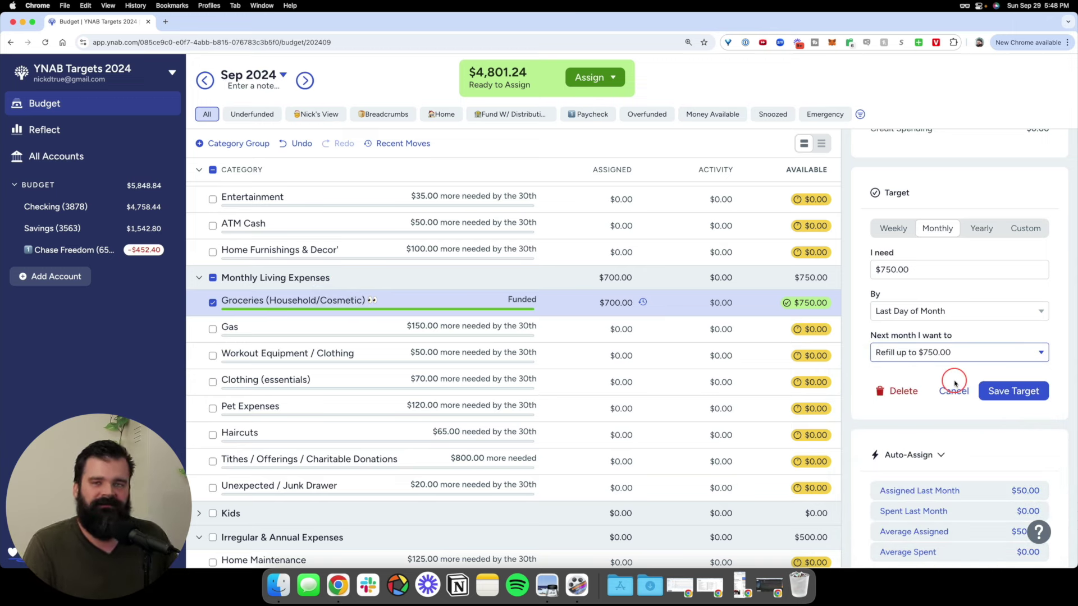
Step: Clear the selection, collapse all category groups, and expand Irregular & Annual Expenses and Short-Term Savings
{"action": "left_click", "coordinate": [213, 170]}
{"action": "left_click", "coordinate": [215, 170]}
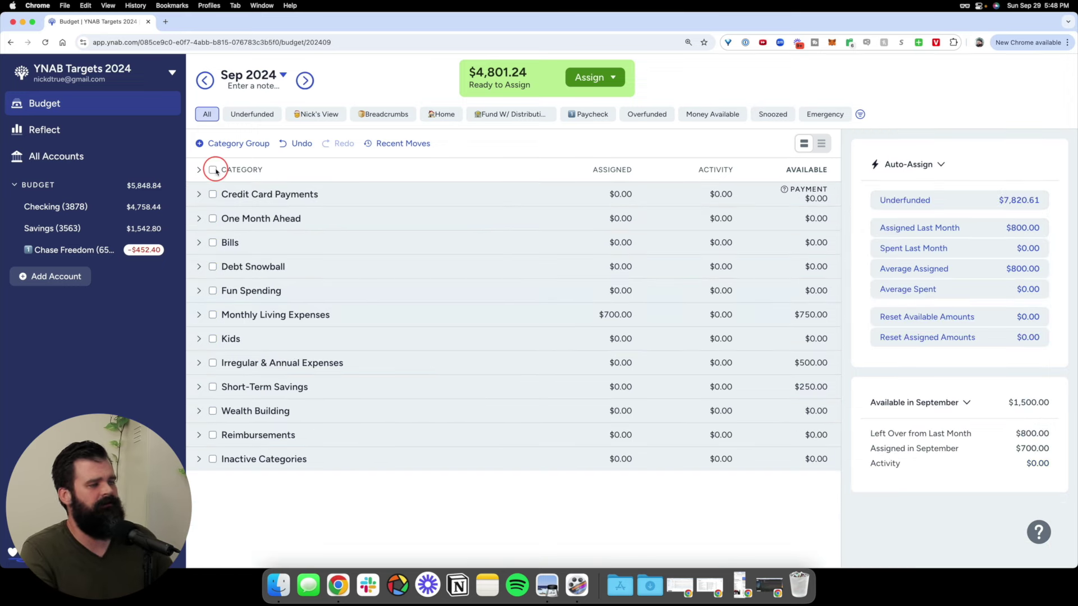
{"action": "left_click", "coordinate": [199, 364]}
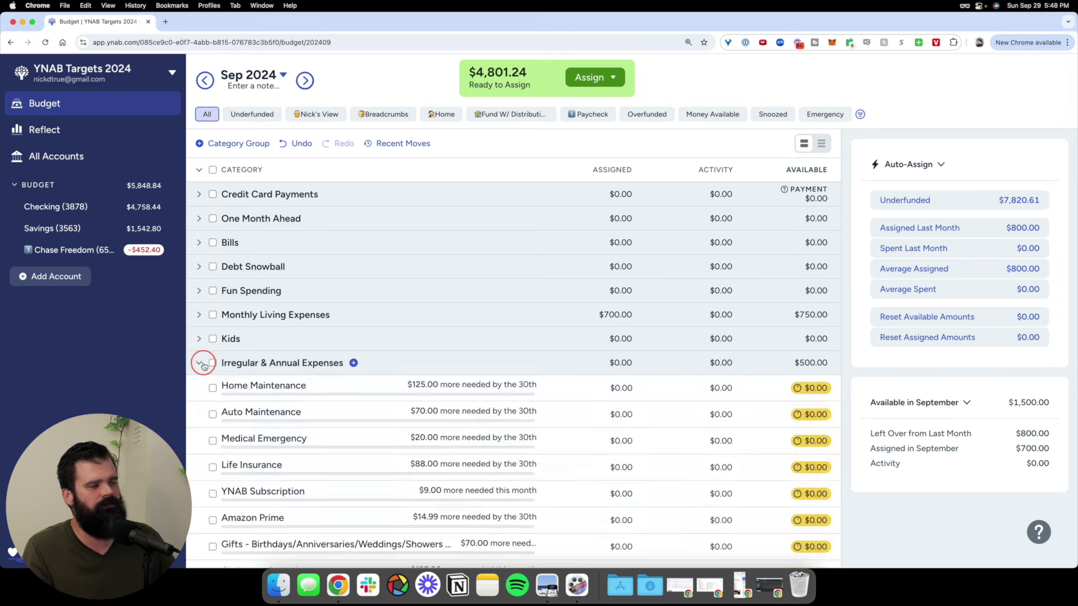
{"action": "scroll", "coordinate": [235, 368], "scroll_direction": "down", "scroll_amount": 3}
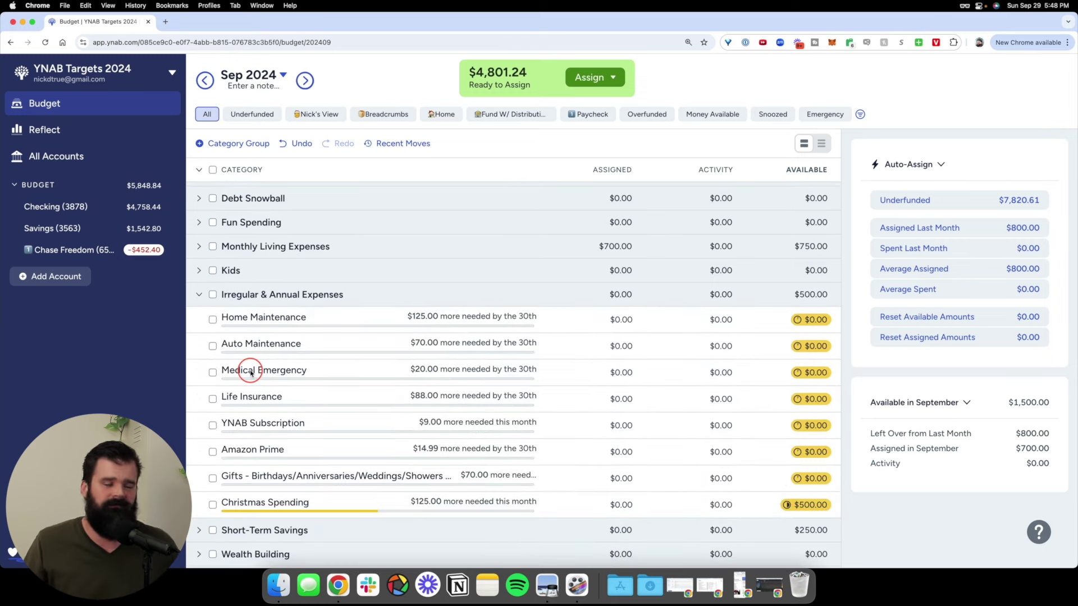
{"action": "scroll", "coordinate": [287, 372], "scroll_direction": "down", "scroll_amount": 2}
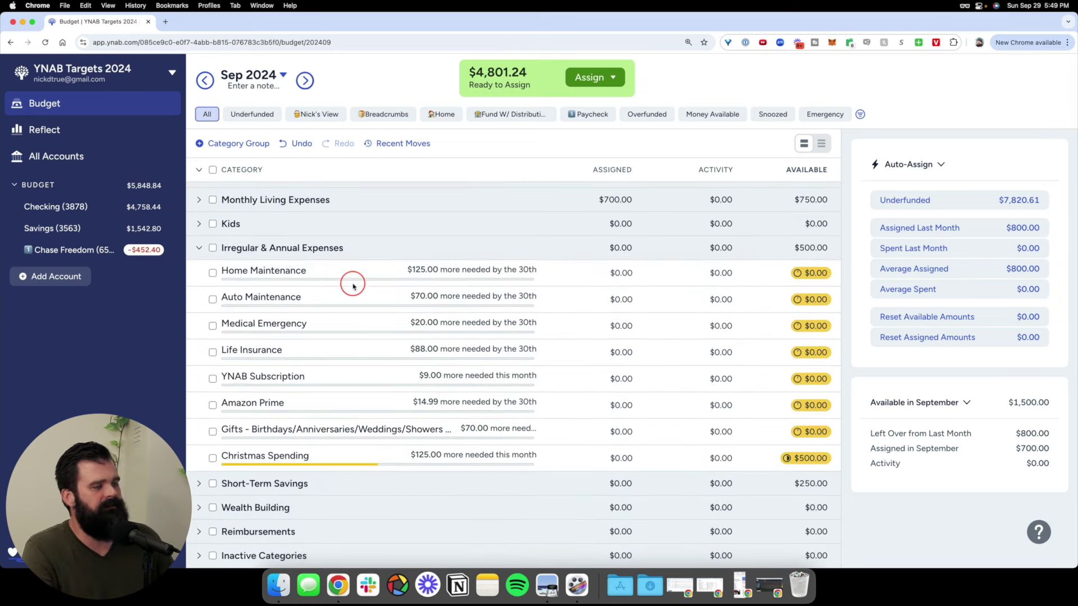
{"action": "left_click", "coordinate": [197, 488]}
{"action": "scroll", "coordinate": [307, 449], "scroll_direction": "down", "scroll_amount": 4}
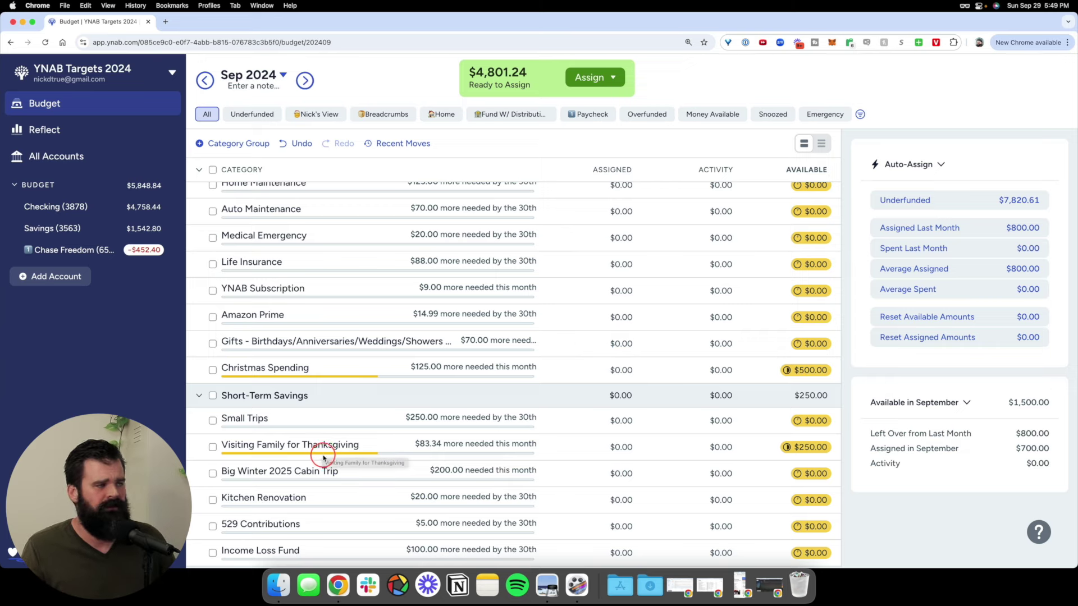
Step: Change the Auto Maintenance target to set aside another $100 each month by the last day of the month and save it
{"action": "scroll", "coordinate": [322, 456], "scroll_direction": "up", "scroll_amount": 3}
{"action": "left_click", "coordinate": [337, 328]}
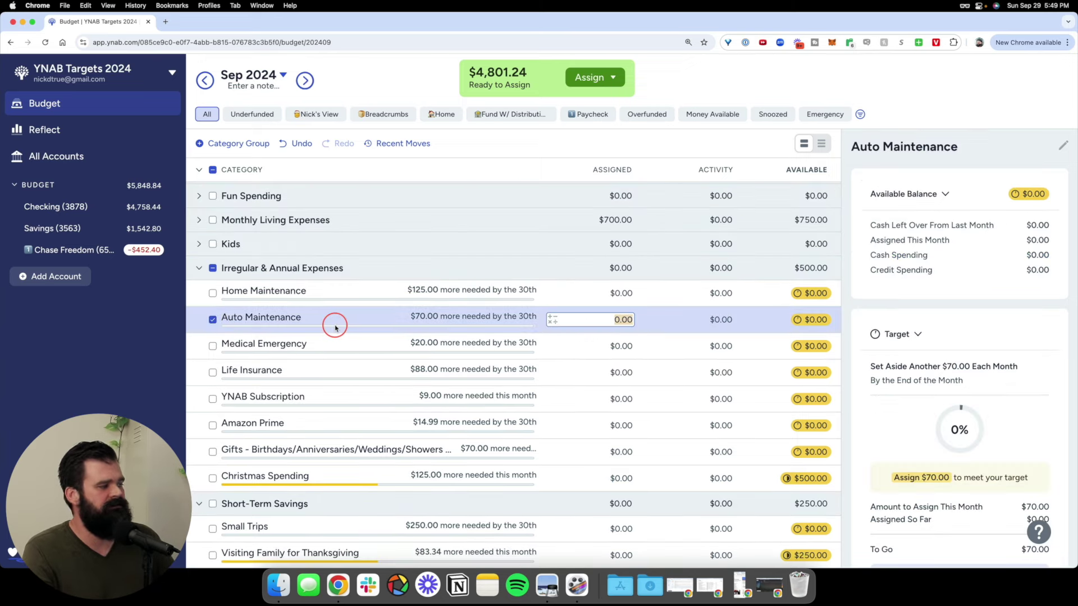
{"action": "scroll", "coordinate": [930, 331], "scroll_direction": "down", "scroll_amount": 4}
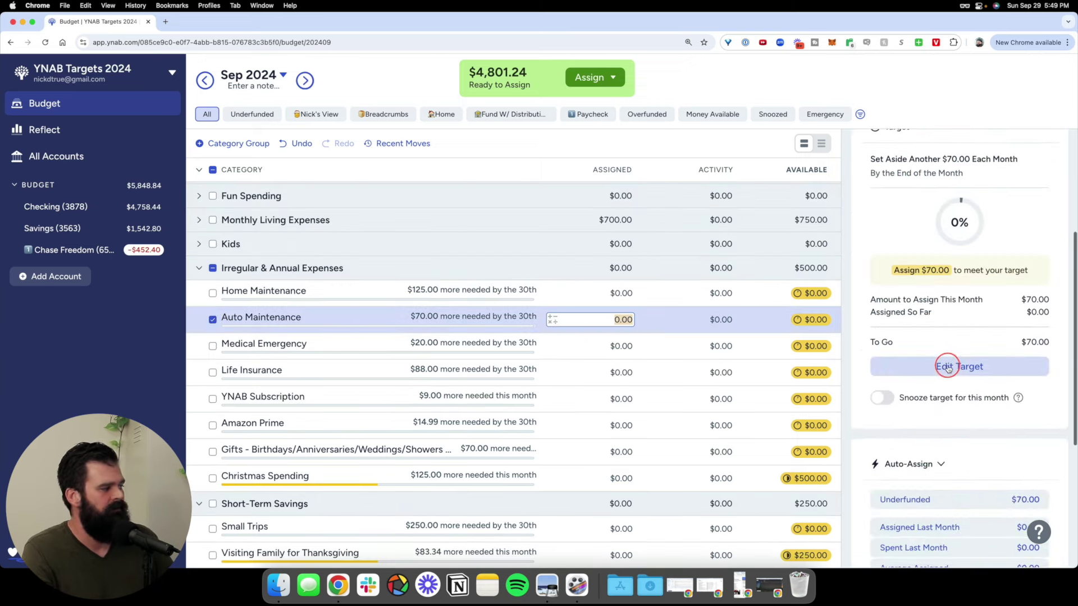
{"action": "left_click", "coordinate": [947, 366]}
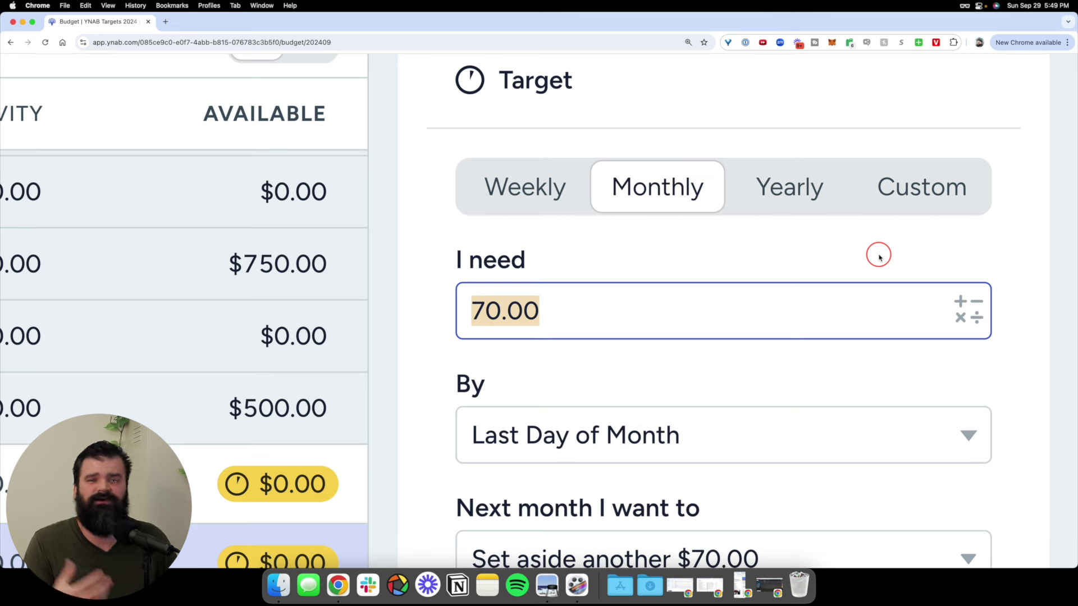
{"action": "left_click", "coordinate": [736, 303]}
{"action": "type", "text": "100"}
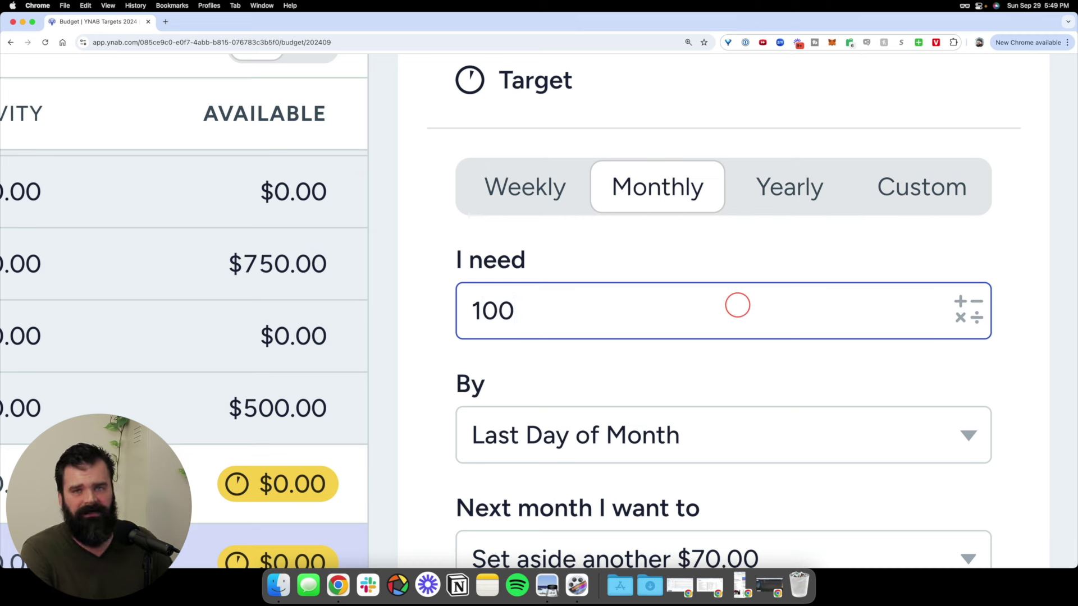
{"action": "scroll", "coordinate": [736, 303], "scroll_direction": "down", "scroll_amount": 4}
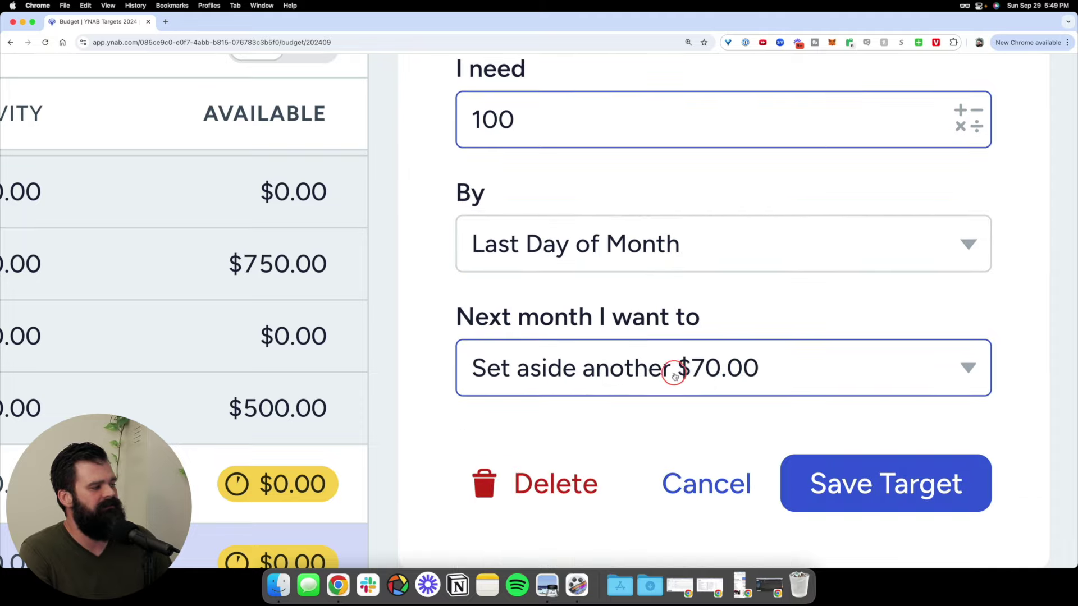
{"action": "left_click", "coordinate": [646, 414]}
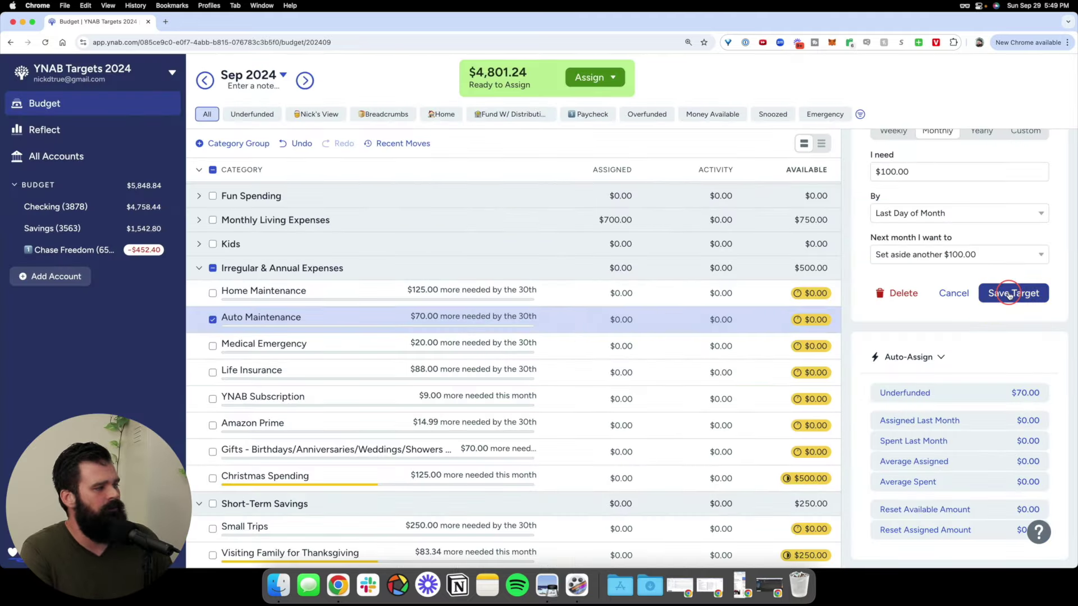
{"action": "left_click", "coordinate": [1008, 295]}
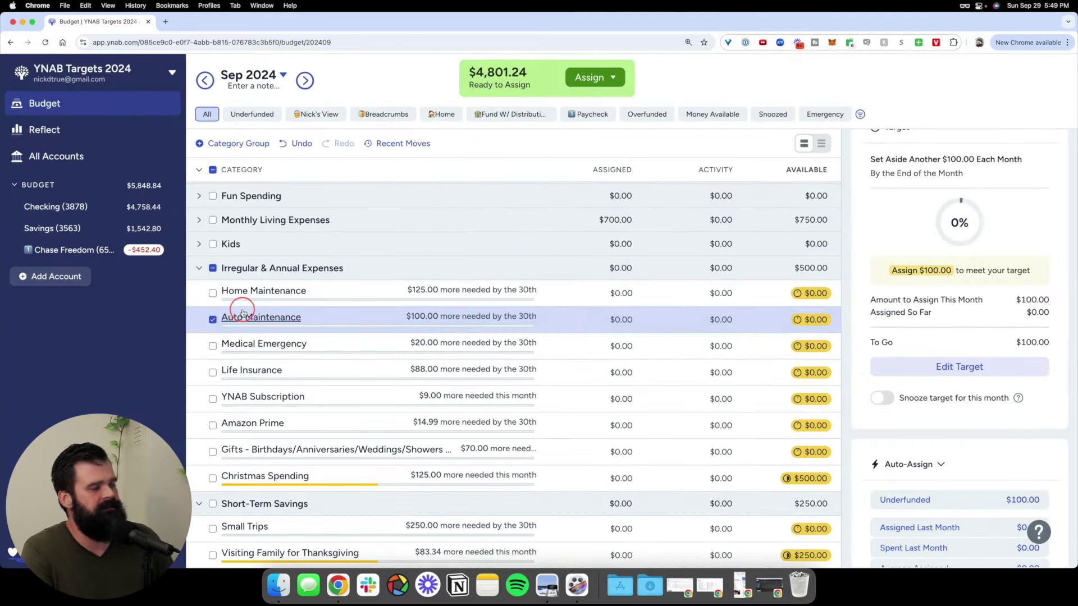
Step: Review the set-aside targets in Irregular & Annual Expenses and those of Small Trips and Kitchen Renovation in Short-Term Savings
{"action": "left_click", "coordinate": [270, 290]}
{"action": "left_click", "coordinate": [272, 317]}
{"action": "left_click", "coordinate": [275, 345]}
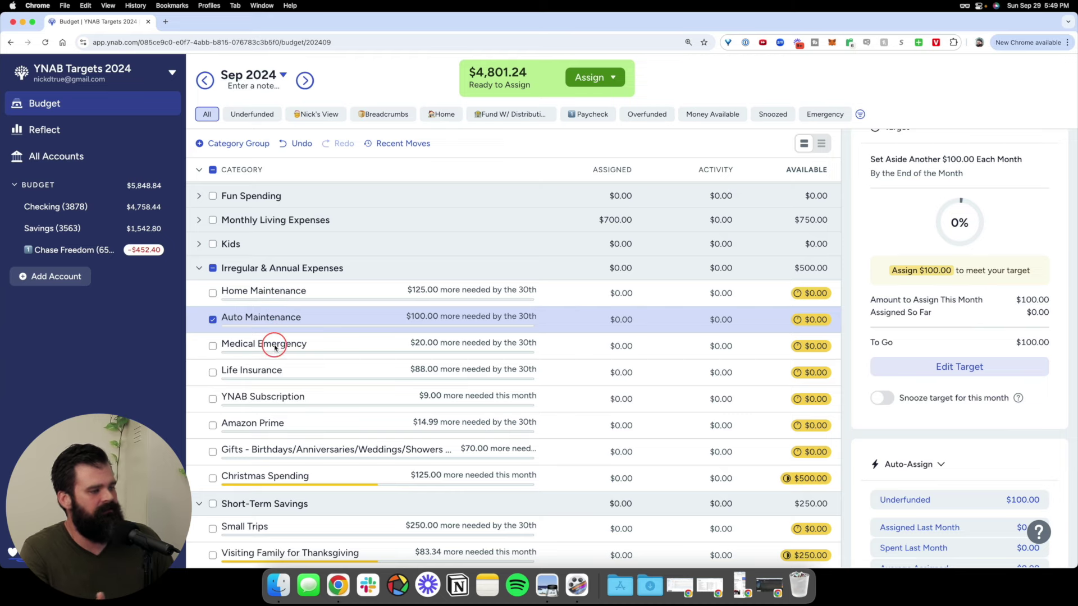
{"action": "scroll", "coordinate": [276, 339], "scroll_direction": "down", "scroll_amount": 3}
{"action": "left_click", "coordinate": [277, 407]}
{"action": "scroll", "coordinate": [277, 407], "scroll_direction": "down", "scroll_amount": 2}
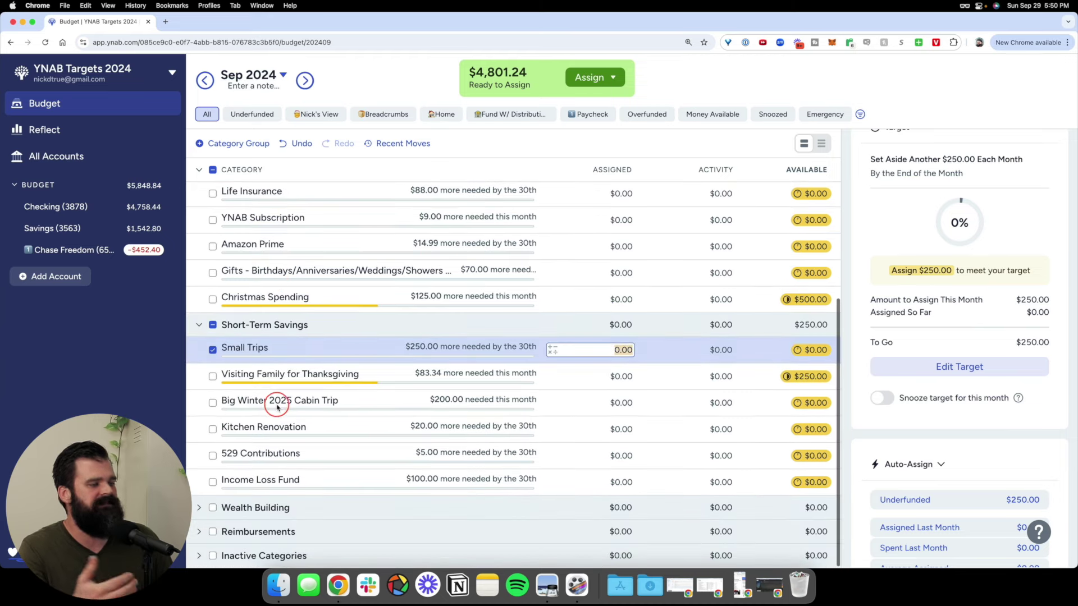
{"action": "left_click", "coordinate": [264, 431]}
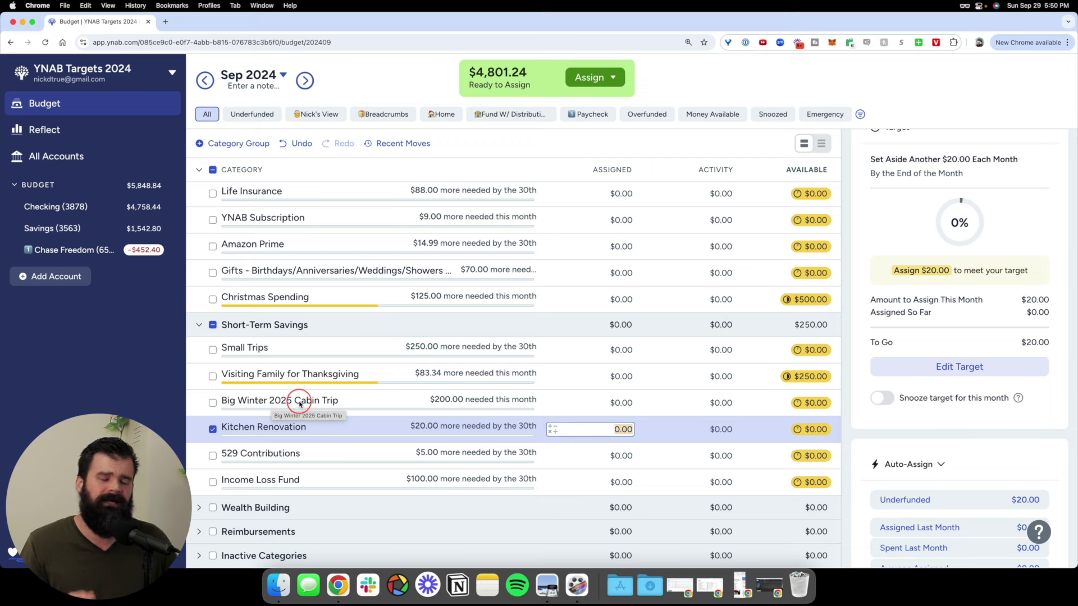
{"action": "scroll", "coordinate": [272, 404], "scroll_direction": "up", "scroll_amount": 3}
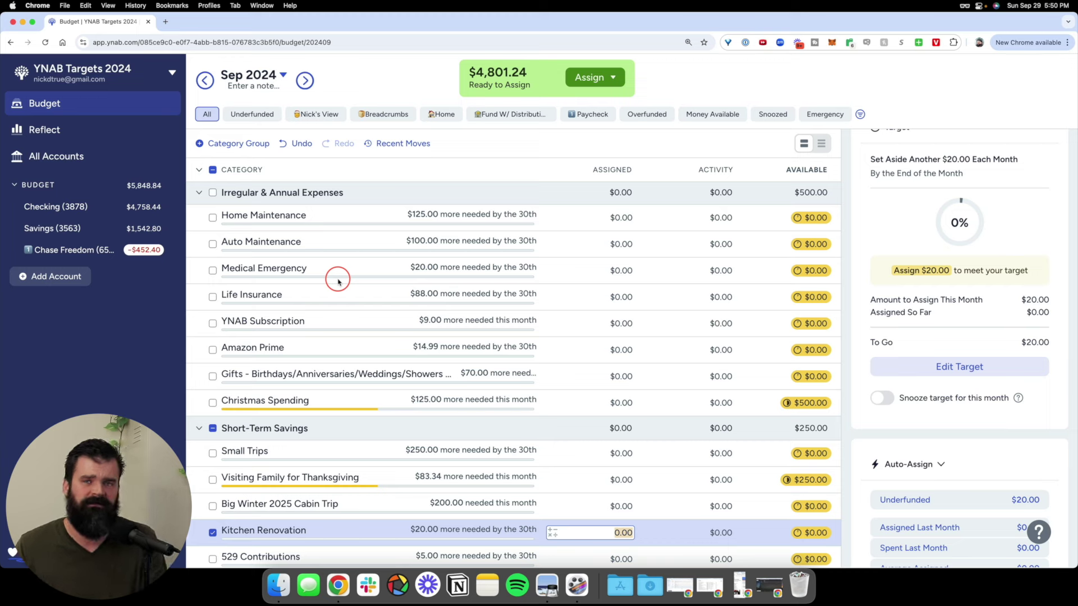
{"action": "key", "text": "Escape"}
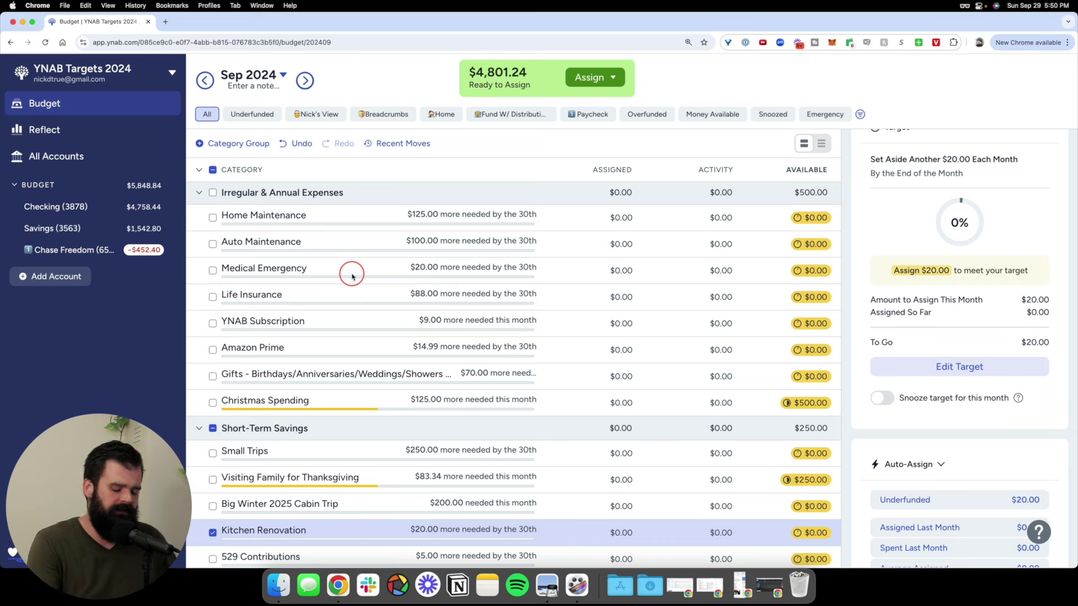
Step: Switch to the cheat sheet PDF in Preview, read the YNAB targets decision tree, and return to the budget in Chrome
{"action": "key", "text": "ctrl+Up"}
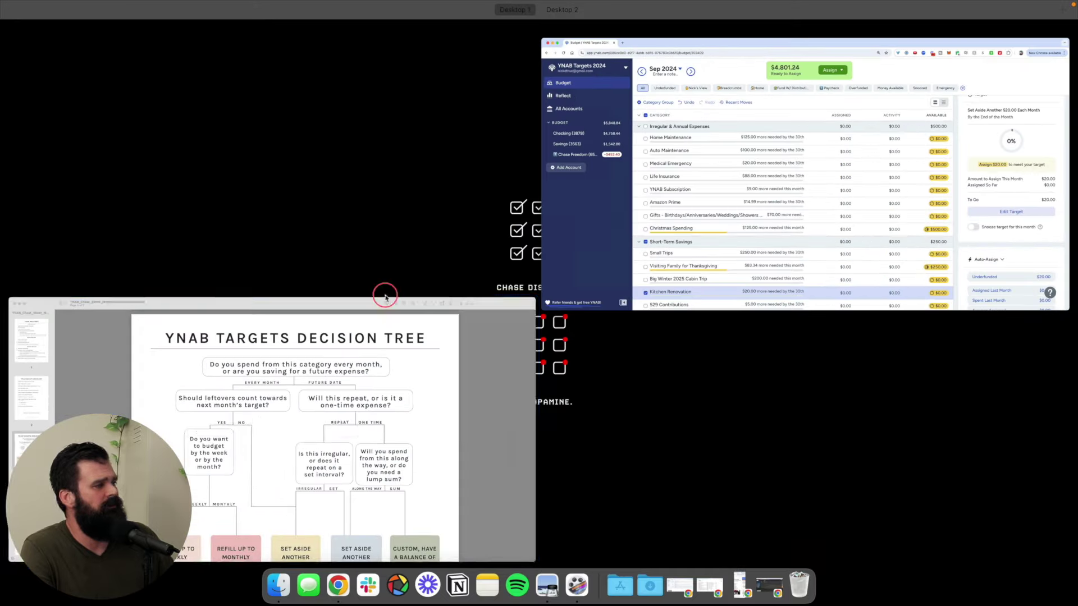
{"action": "left_click", "coordinate": [432, 411]}
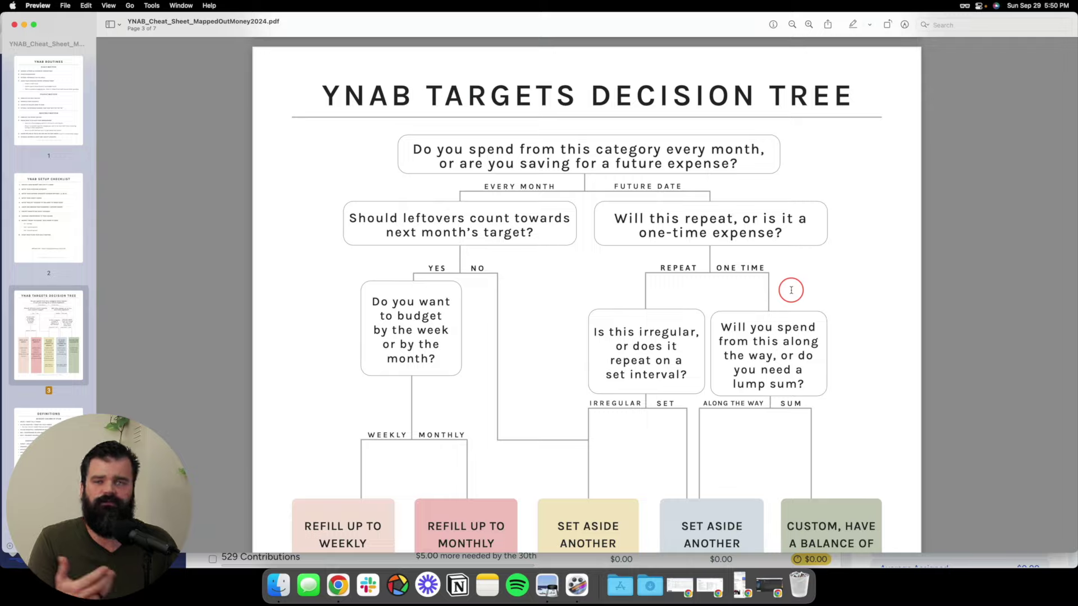
{"action": "key", "text": "ctrl+alt+Return"}
{"action": "left_click", "coordinate": [771, 227]}
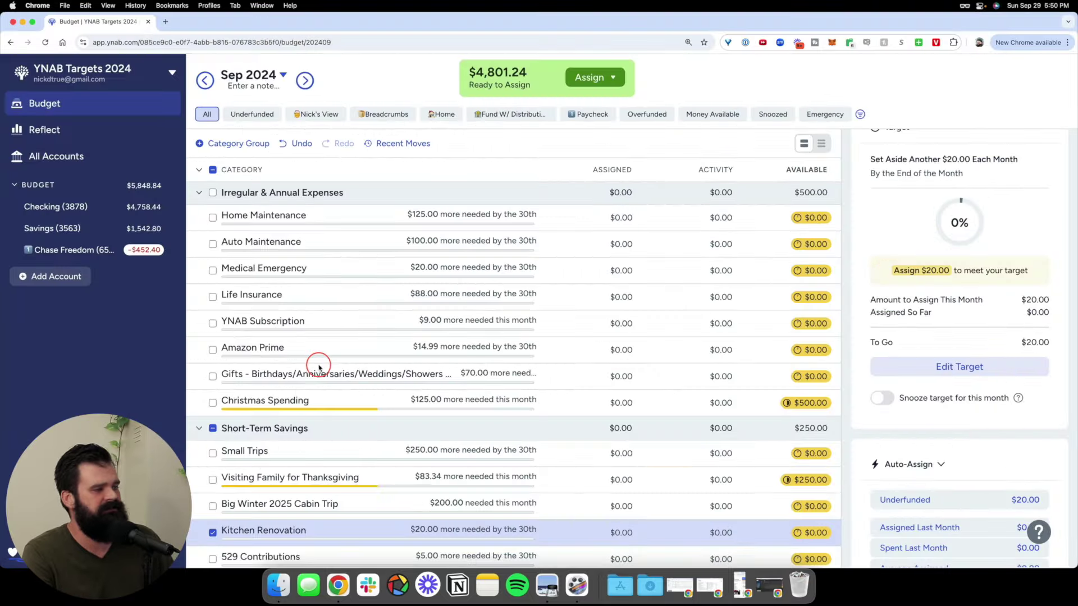
Step: Select the Gifts category and trace its target type through the decision tree in the Preview cheat sheet
{"action": "left_click", "coordinate": [309, 374]}
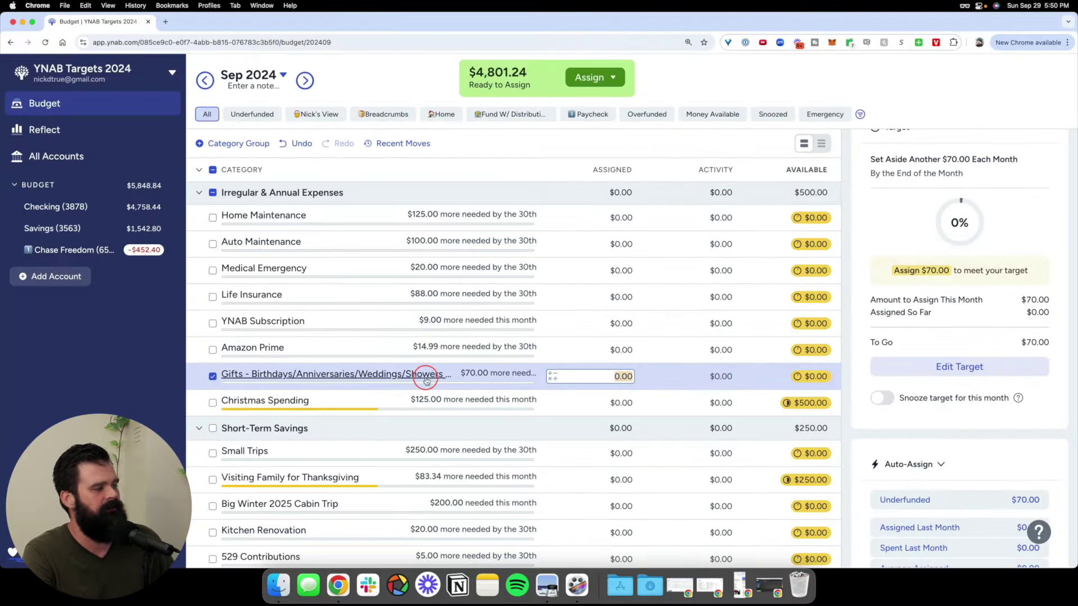
{"action": "key", "text": "ctrl+Up"}
{"action": "left_click", "coordinate": [495, 377]}
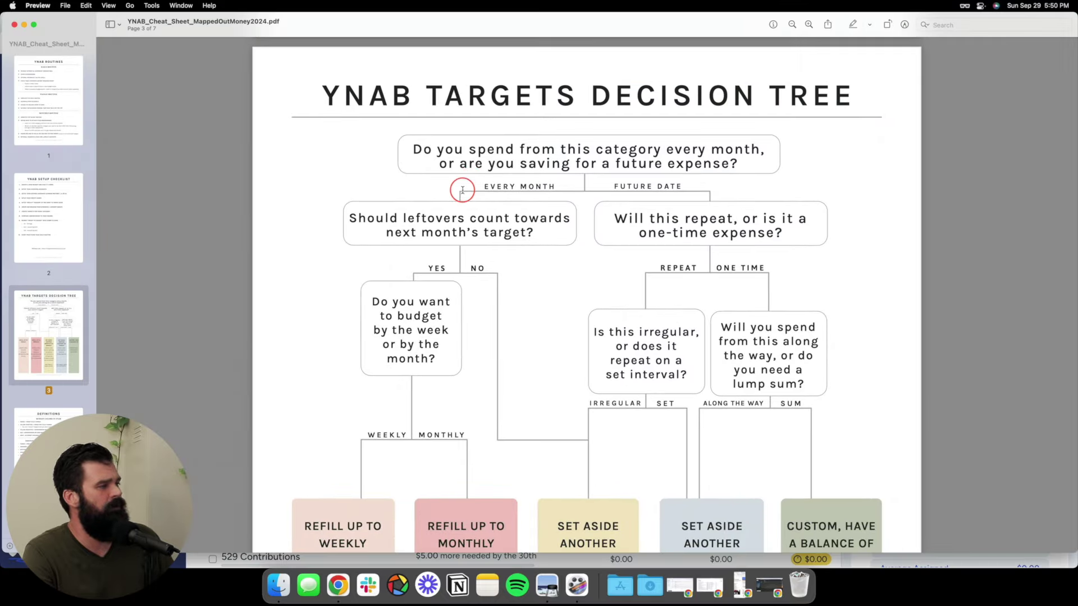
{"action": "scroll", "coordinate": [474, 179], "scroll_direction": "down", "scroll_amount": 1}
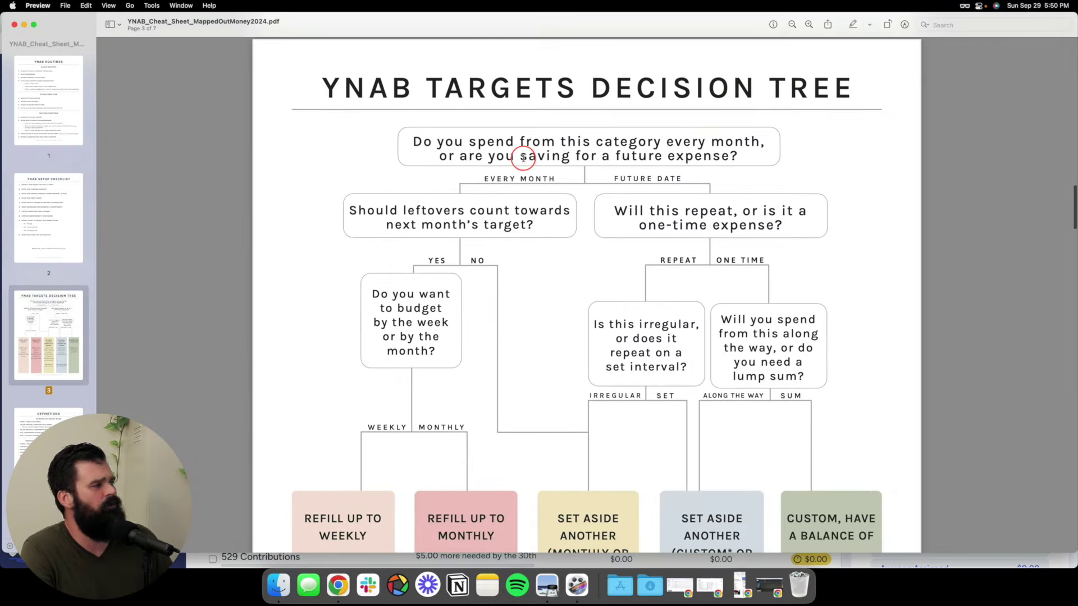
{"action": "scroll", "coordinate": [613, 158], "scroll_direction": "down", "scroll_amount": 3}
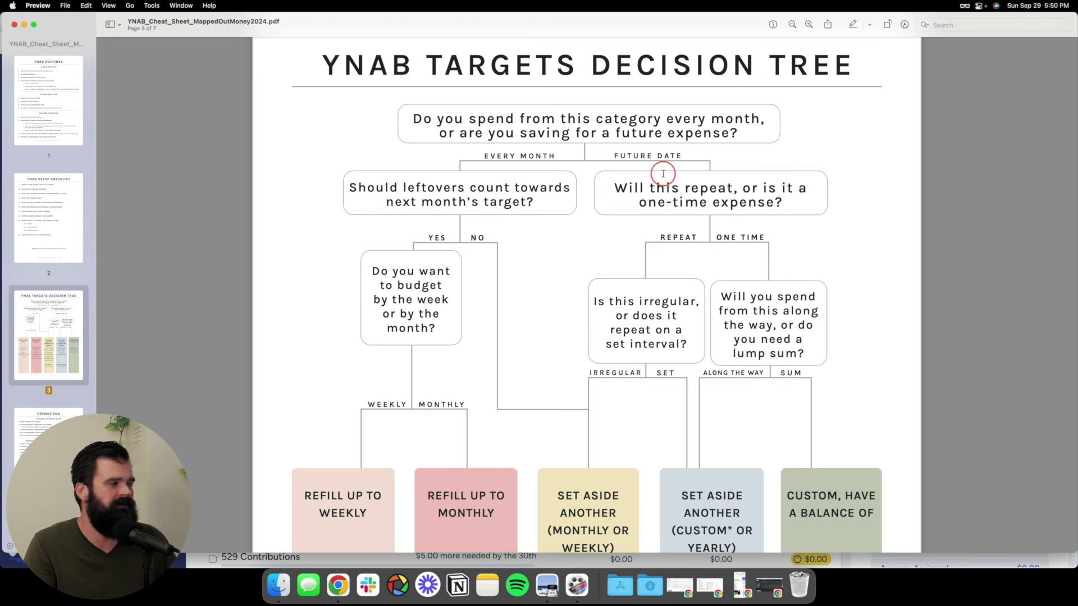
{"action": "scroll", "coordinate": [656, 175], "scroll_direction": "down", "scroll_amount": 2}
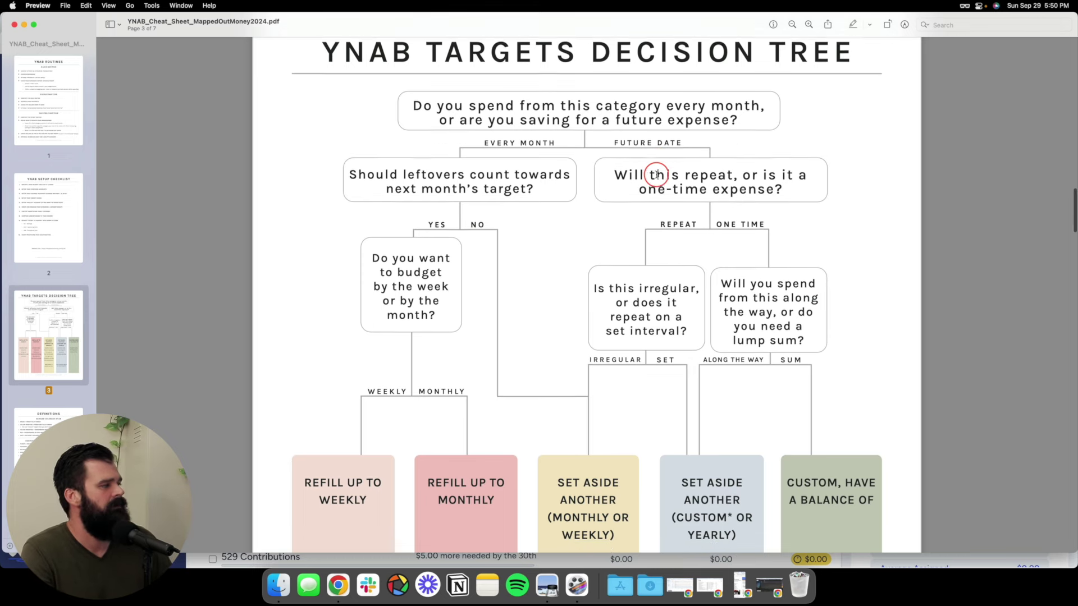
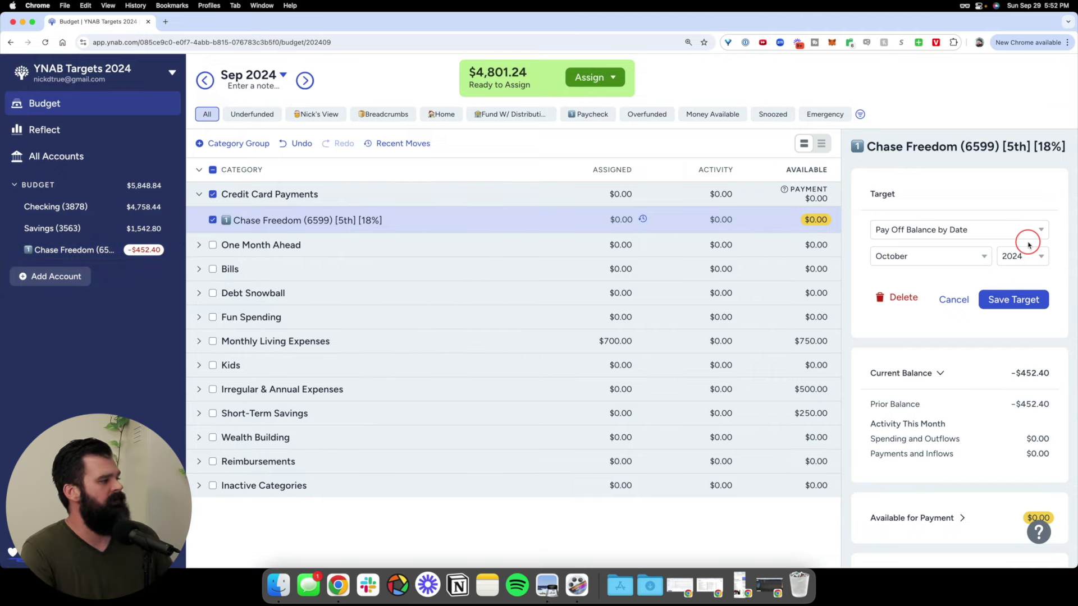
Step: Change the Chase Freedom card's target from paying off by date to paying a specific amount of $90 monthly and save it
{"action": "scroll", "coordinate": [1027, 243], "scroll_direction": "up", "scroll_amount": 5}
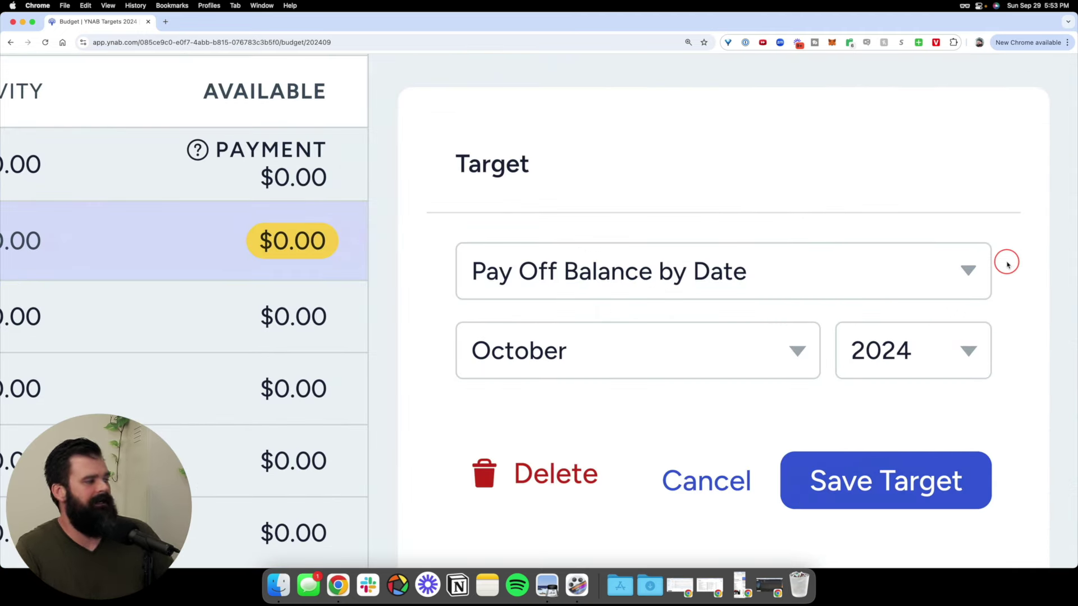
{"action": "scroll", "coordinate": [1007, 264], "scroll_direction": "down", "scroll_amount": 5}
{"action": "left_click", "coordinate": [1034, 226]}
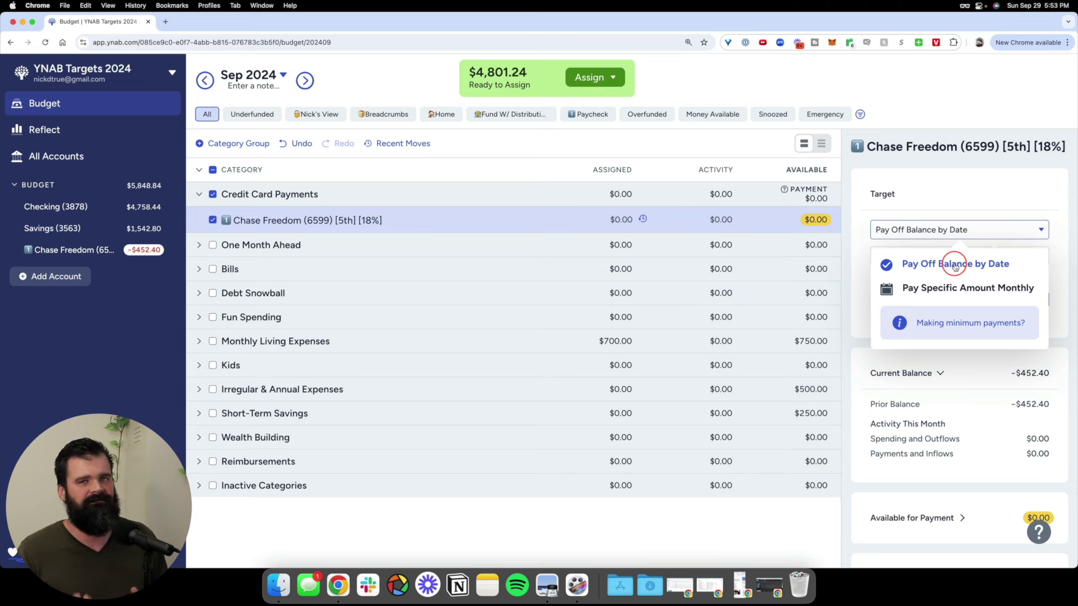
{"action": "left_click", "coordinate": [967, 288]}
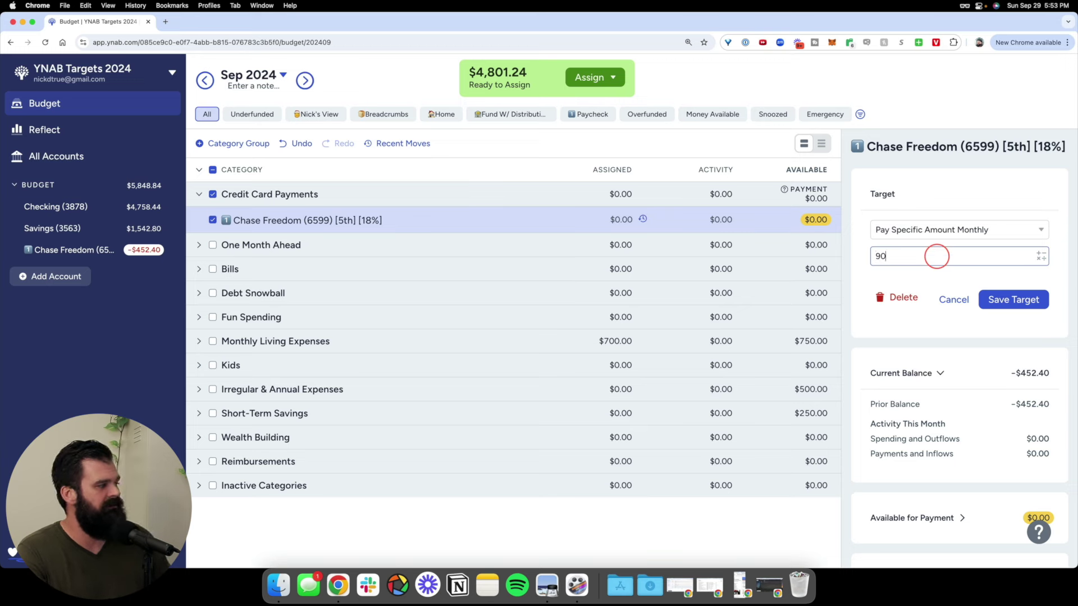
{"action": "left_click", "coordinate": [1023, 299]}
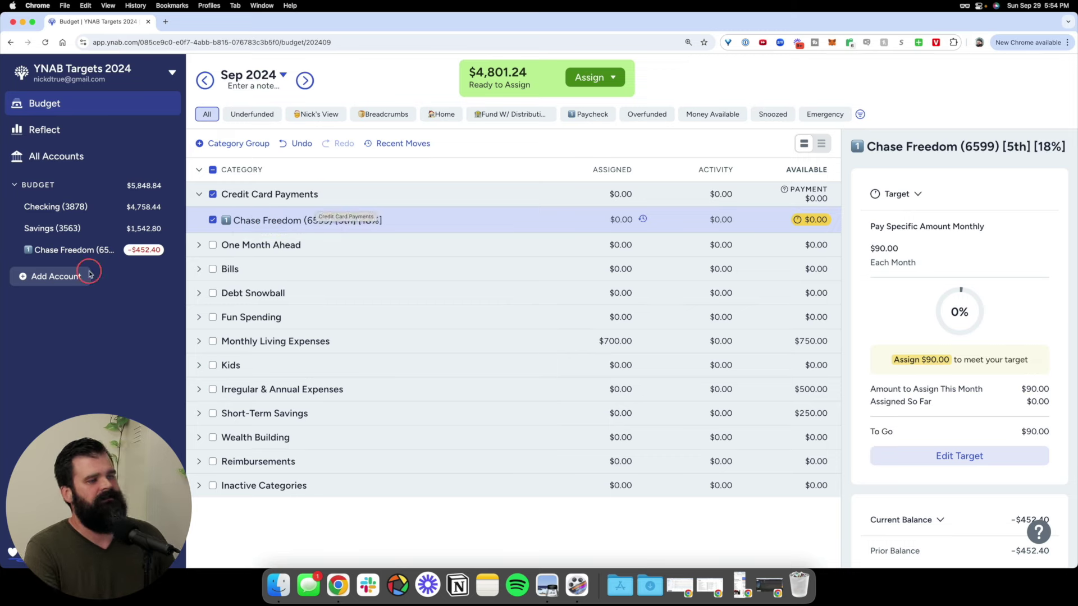
Step: Start adding an unlinked account nicknamed Personal Loan with the account type Personal Loan
{"action": "left_click", "coordinate": [56, 277]}
{"action": "left_click", "coordinate": [484, 311]}
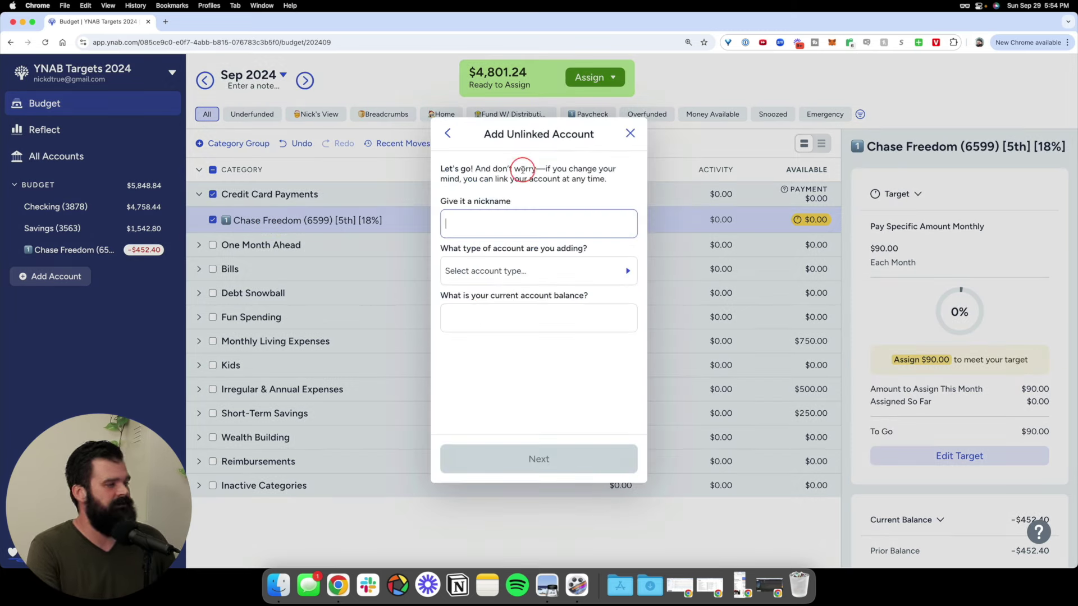
{"action": "type", "text": "Personal Loan"}
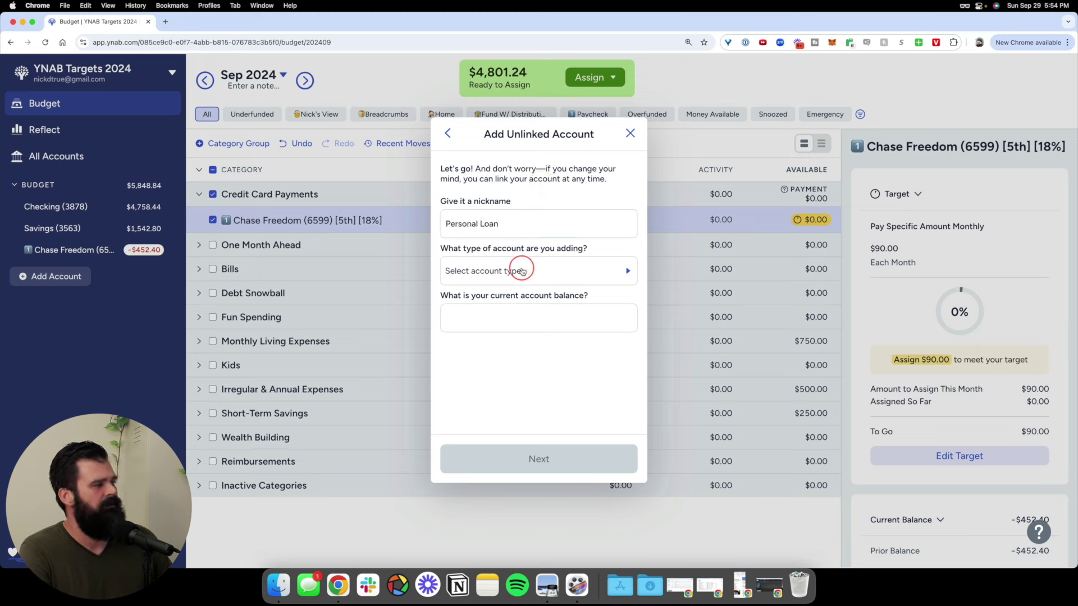
{"action": "left_click", "coordinate": [539, 271]}
{"action": "scroll", "coordinate": [522, 217], "scroll_direction": "down", "scroll_amount": 2}
{"action": "scroll", "coordinate": [522, 216], "scroll_direction": "down", "scroll_amount": 2}
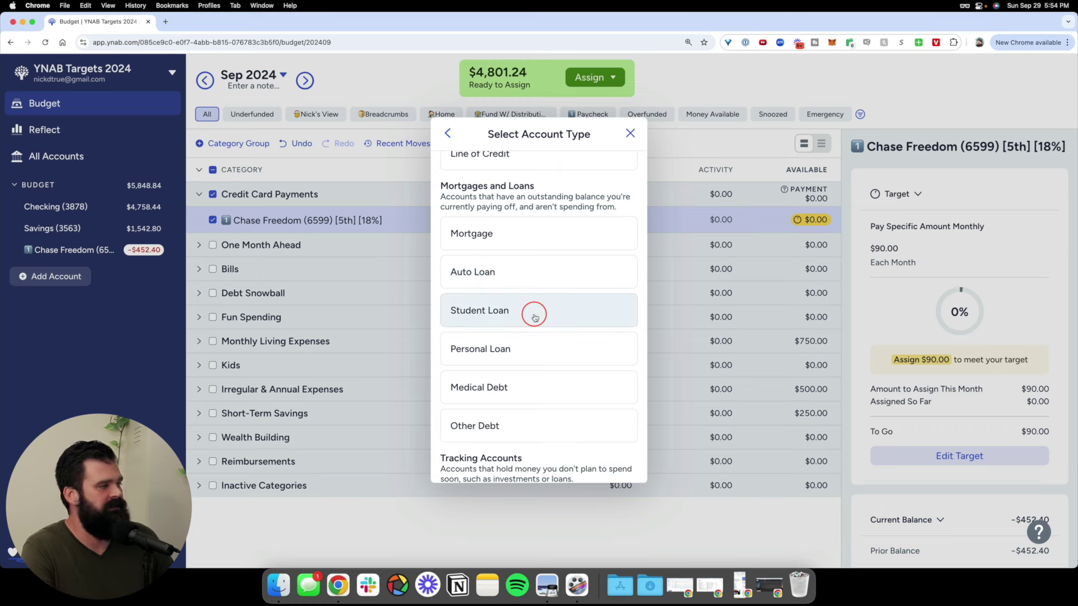
{"action": "scroll", "coordinate": [533, 316], "scroll_direction": "down", "scroll_amount": 2}
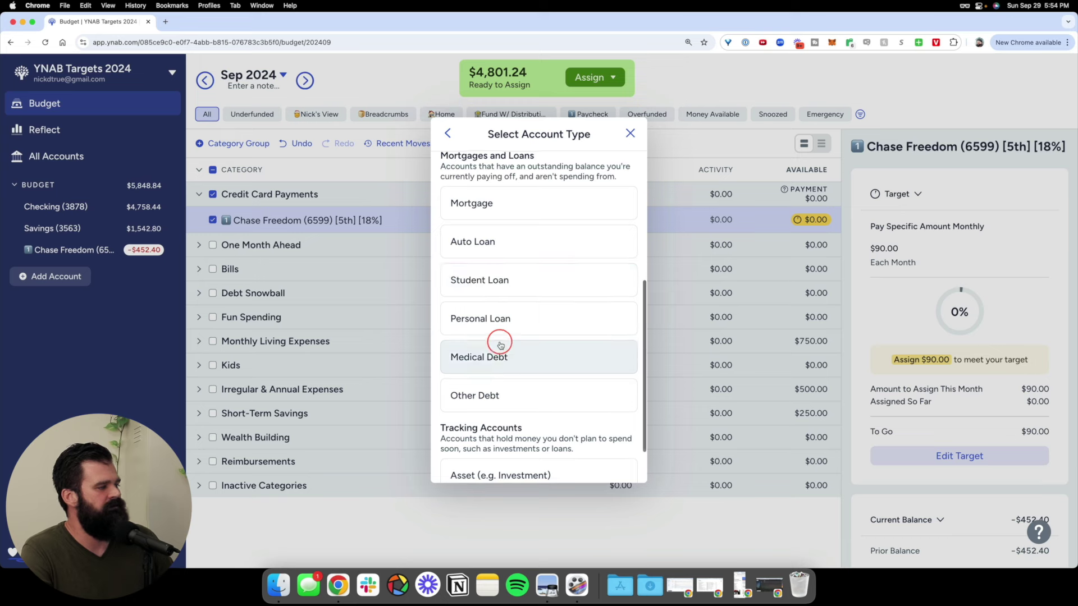
{"action": "left_click", "coordinate": [496, 315]}
Step: Give the loan a balance of 5000, an interest rate of 9.9% and a required monthly payment of 150, and continue
{"action": "left_click", "coordinate": [507, 310]}
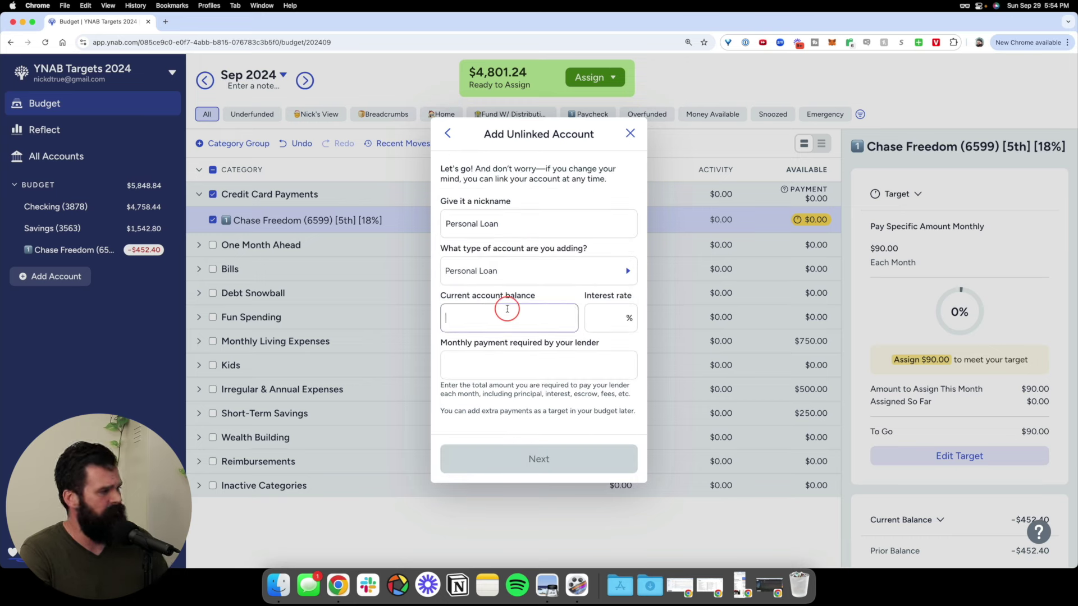
{"action": "key", "text": "Tab"}
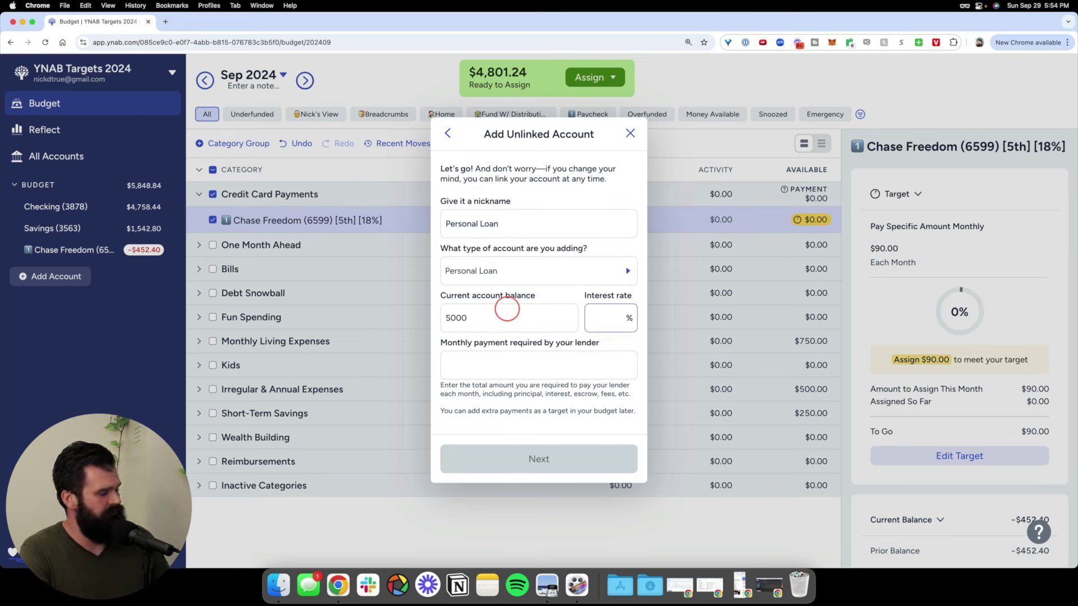
{"action": "type", "text": "9.9"}
{"action": "key", "text": "Tab"}
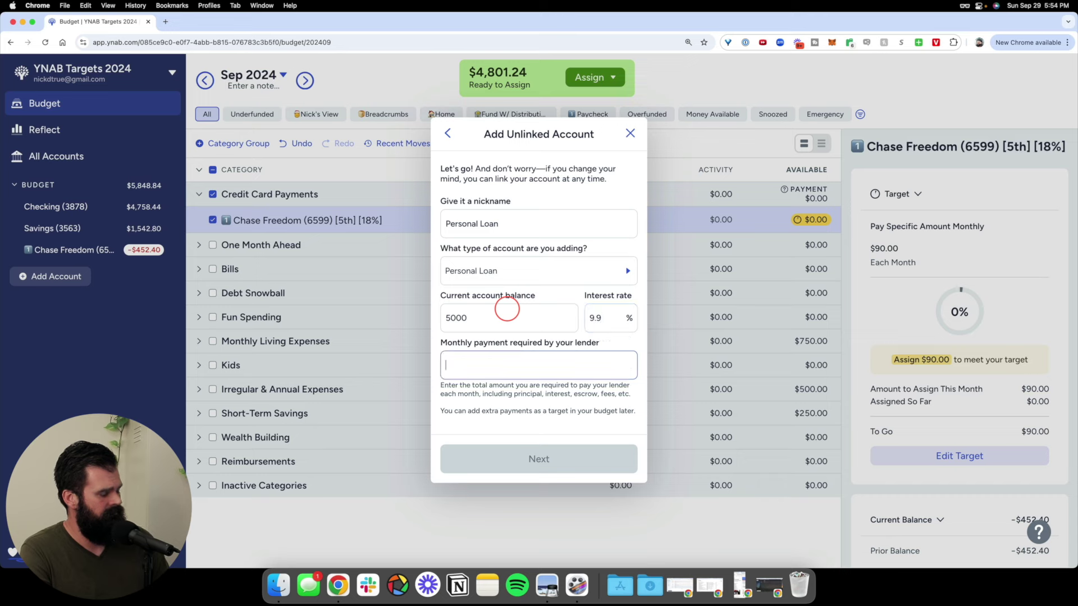
{"action": "type", "text": "150"}
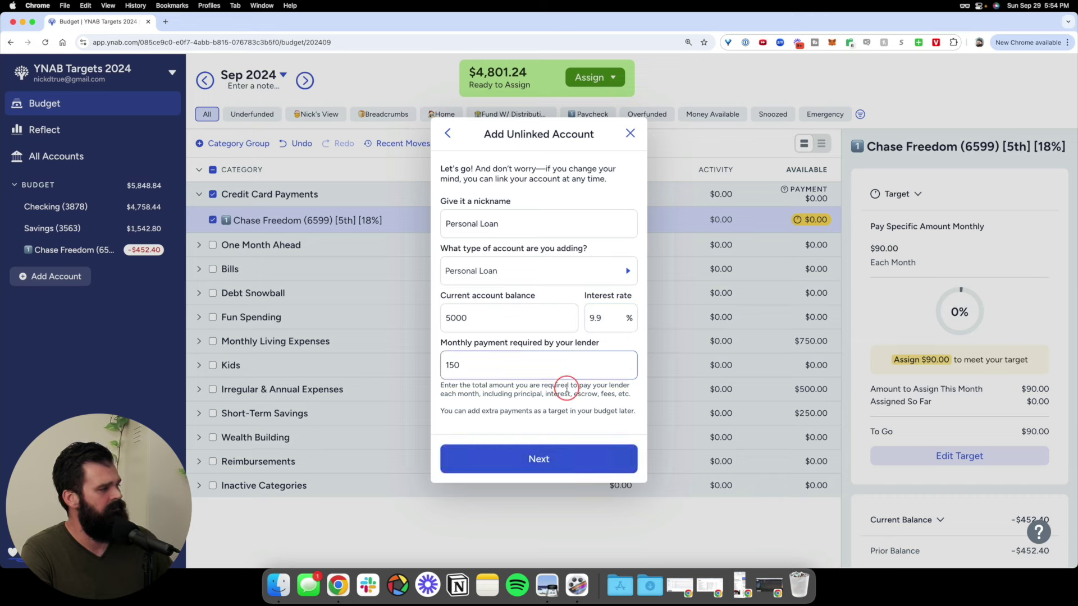
{"action": "left_click", "coordinate": [547, 452]}
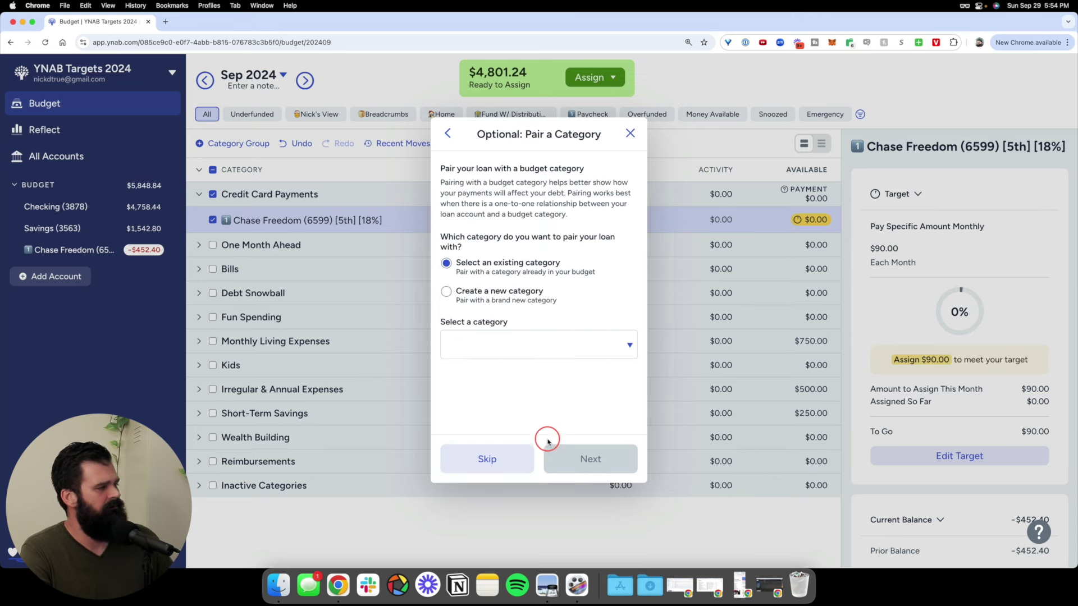
Step: Pair the new loan account with the existing Personal Loan #1 category and finish adding the account
{"action": "left_click", "coordinate": [510, 342]}
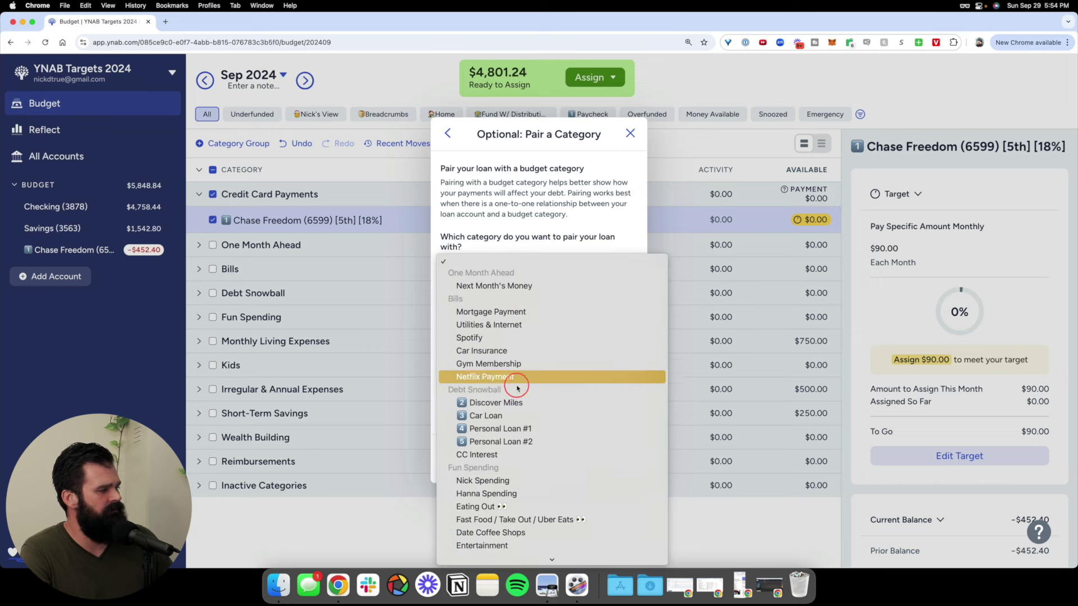
{"action": "left_click", "coordinate": [517, 428]}
{"action": "left_click", "coordinate": [590, 459]}
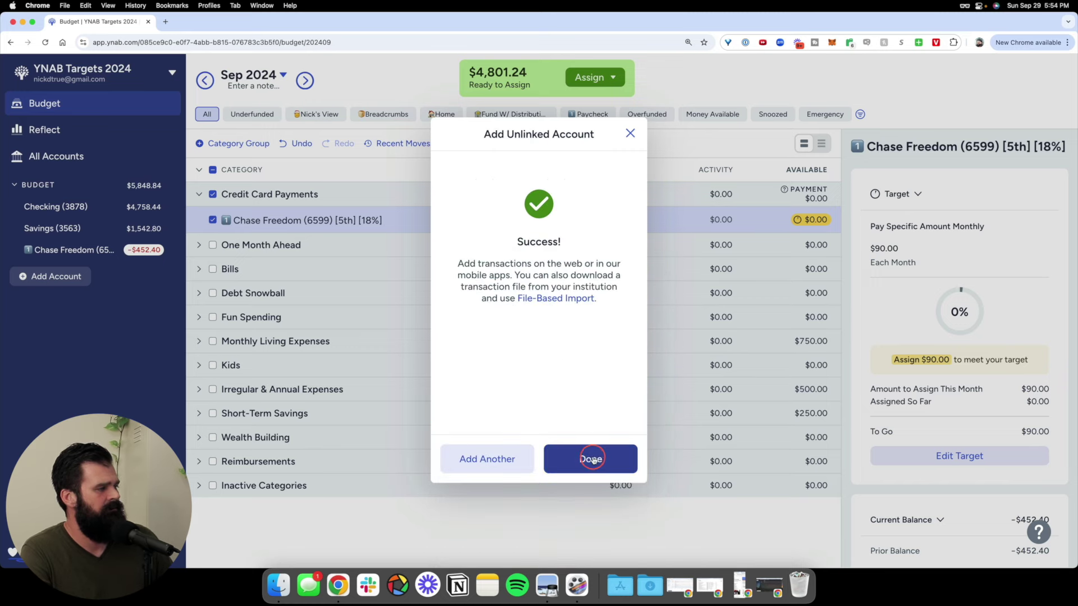
{"action": "left_click", "coordinate": [590, 458]}
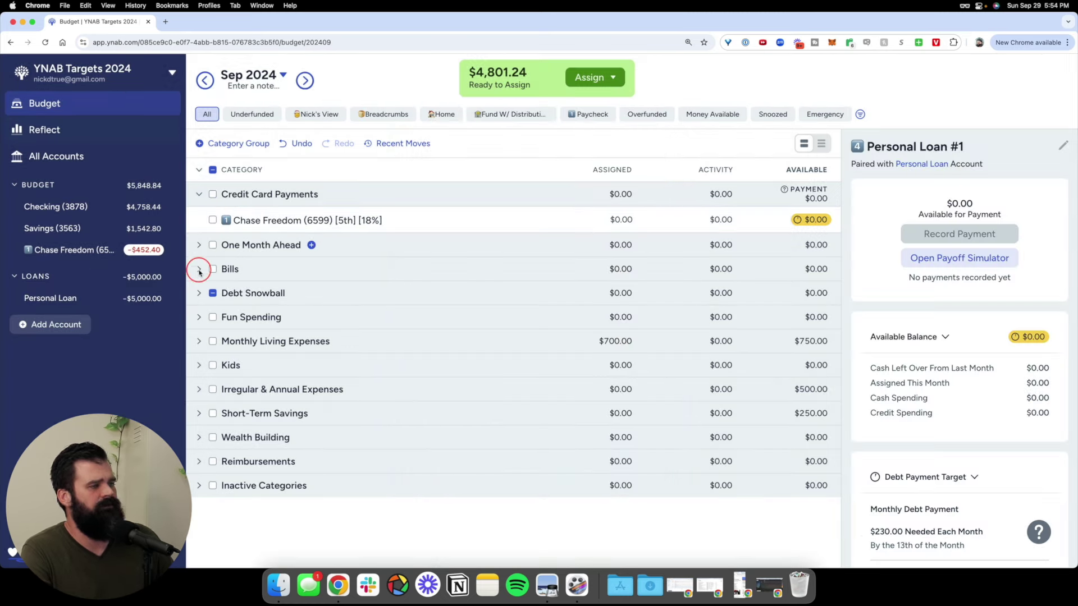
Step: Open the debt payment target of Personal Loan #1 in Debt Snowball, review its interest and time savings and summary, and save it
{"action": "left_click", "coordinate": [199, 293]}
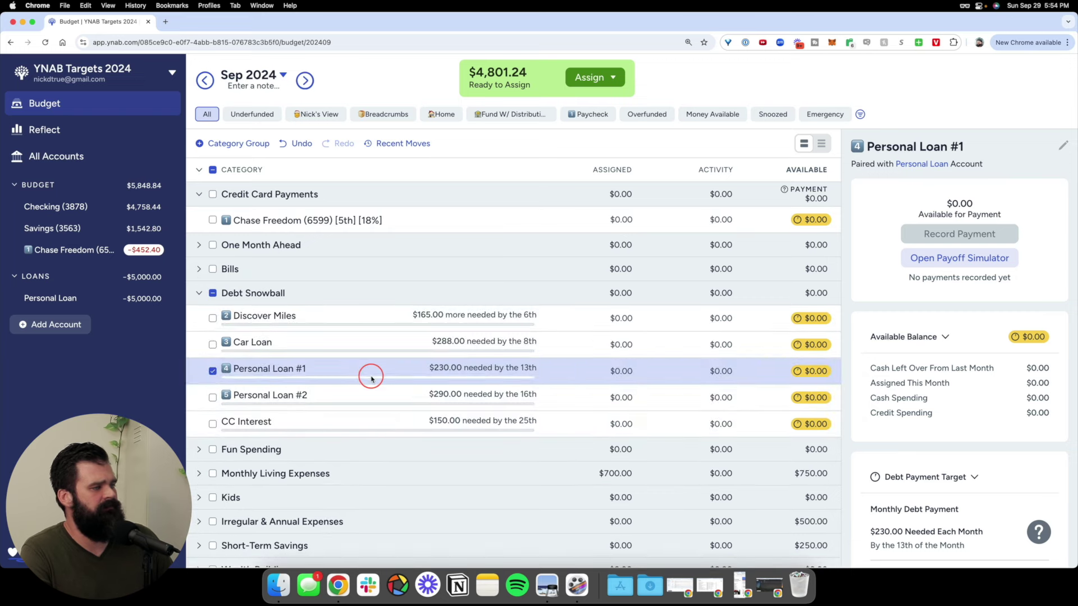
{"action": "left_click", "coordinate": [346, 375]}
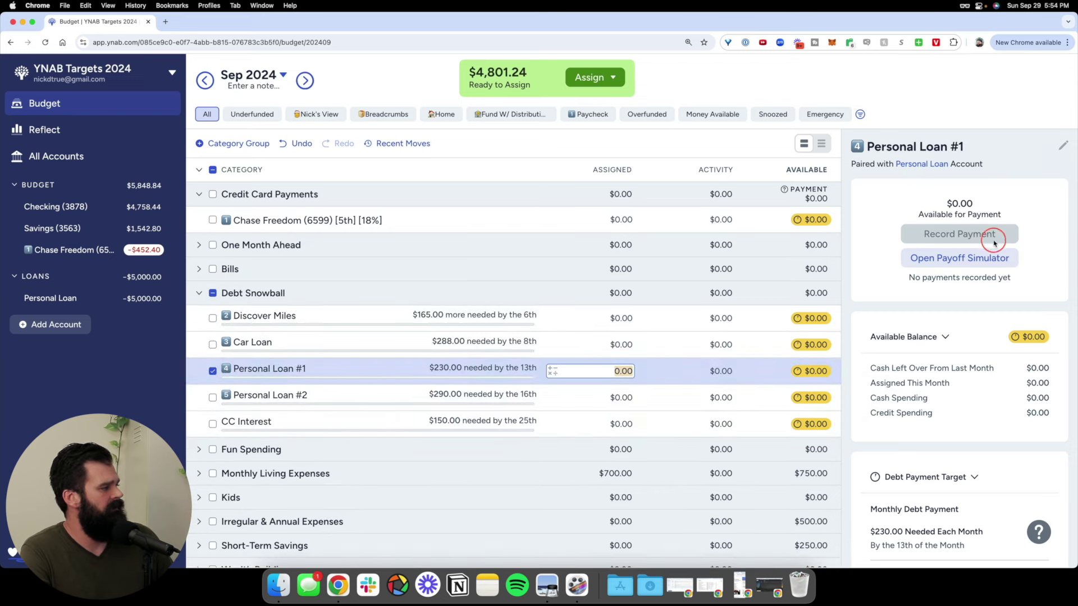
{"action": "scroll", "coordinate": [993, 254], "scroll_direction": "down", "scroll_amount": 6}
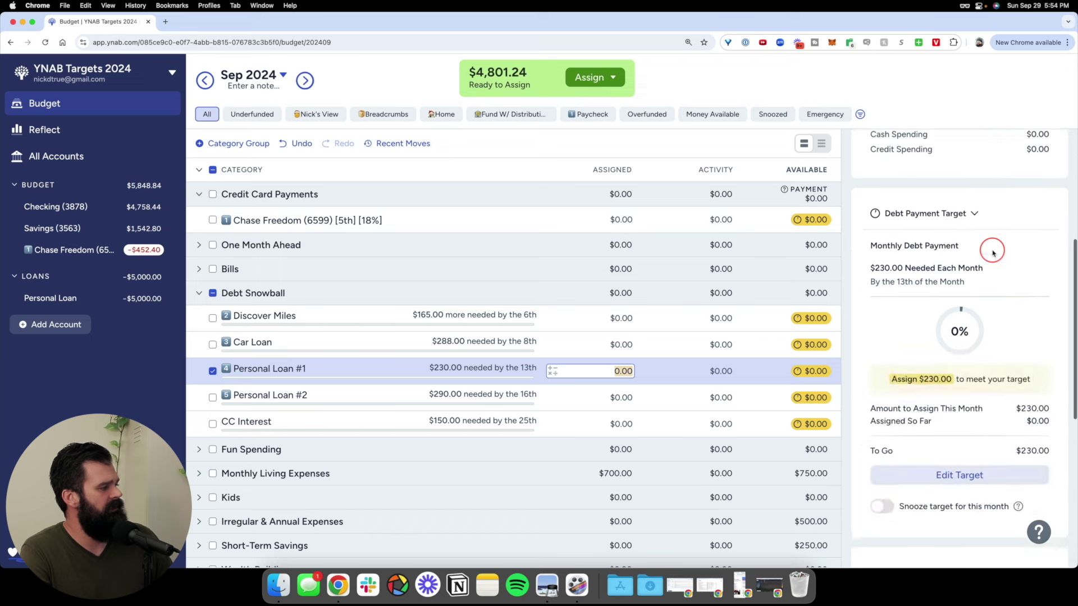
{"action": "left_click", "coordinate": [968, 393]}
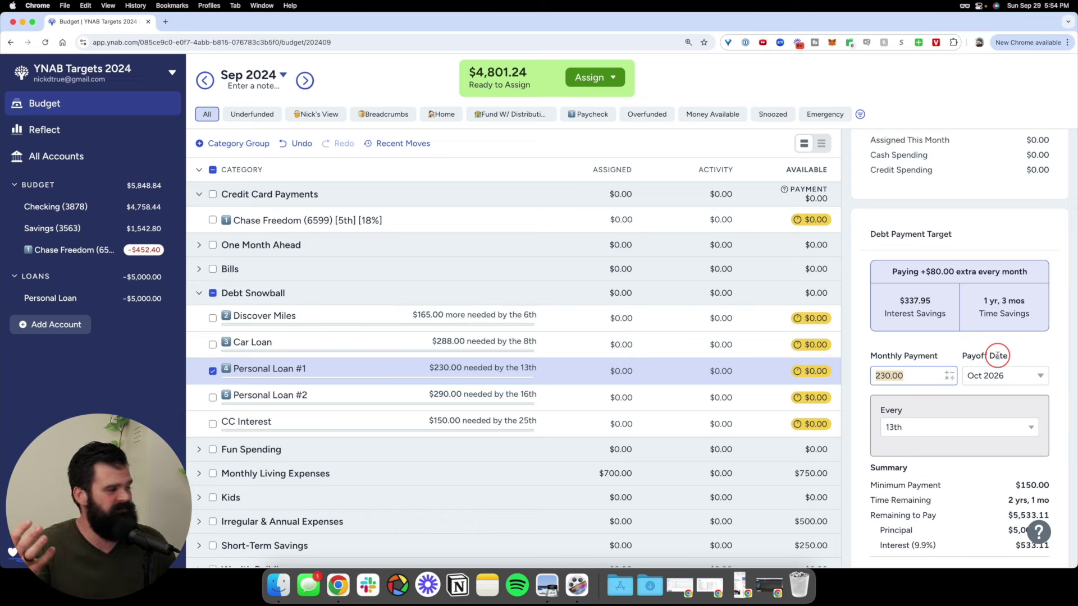
{"action": "scroll", "coordinate": [998, 355], "scroll_direction": "down", "scroll_amount": 1}
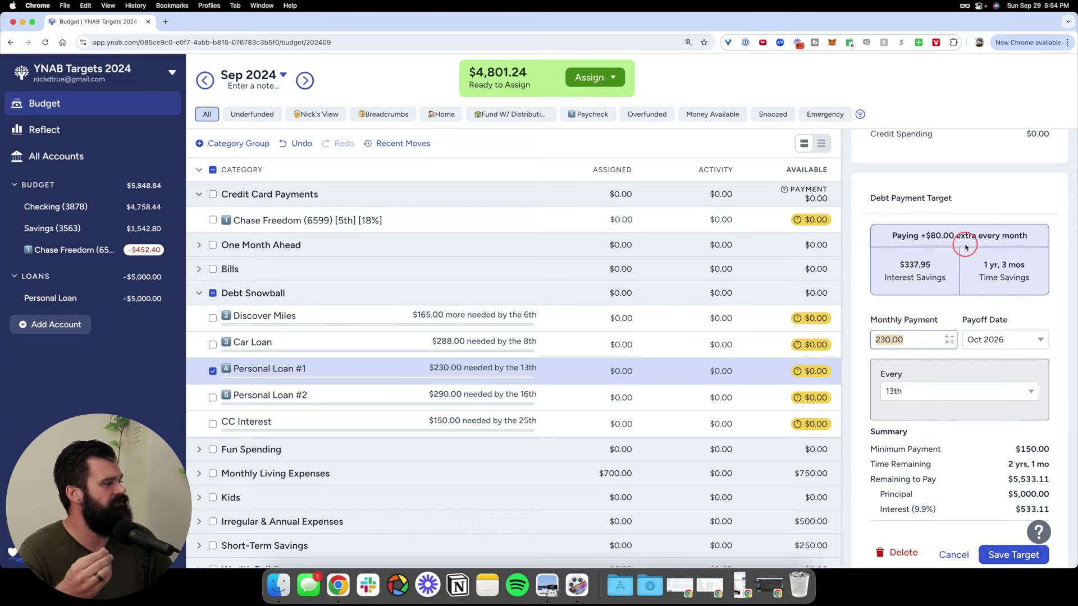
{"action": "left_click_drag", "start_coordinate": [871, 197], "coordinate": [967, 201]}
{"action": "left_click", "coordinate": [967, 201]}
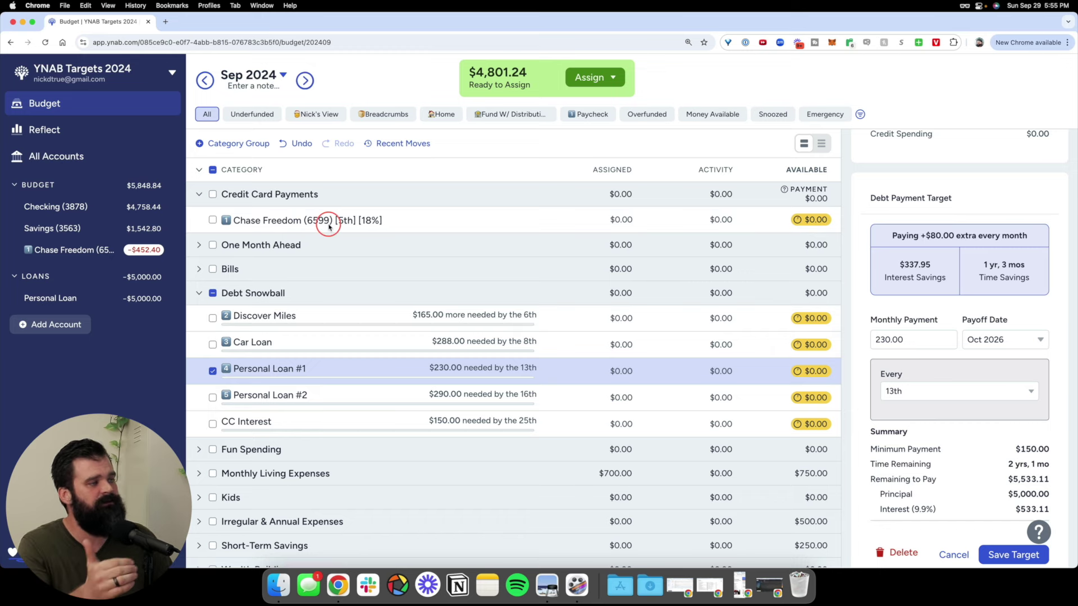
{"action": "scroll", "coordinate": [952, 491], "scroll_direction": "down", "scroll_amount": 2}
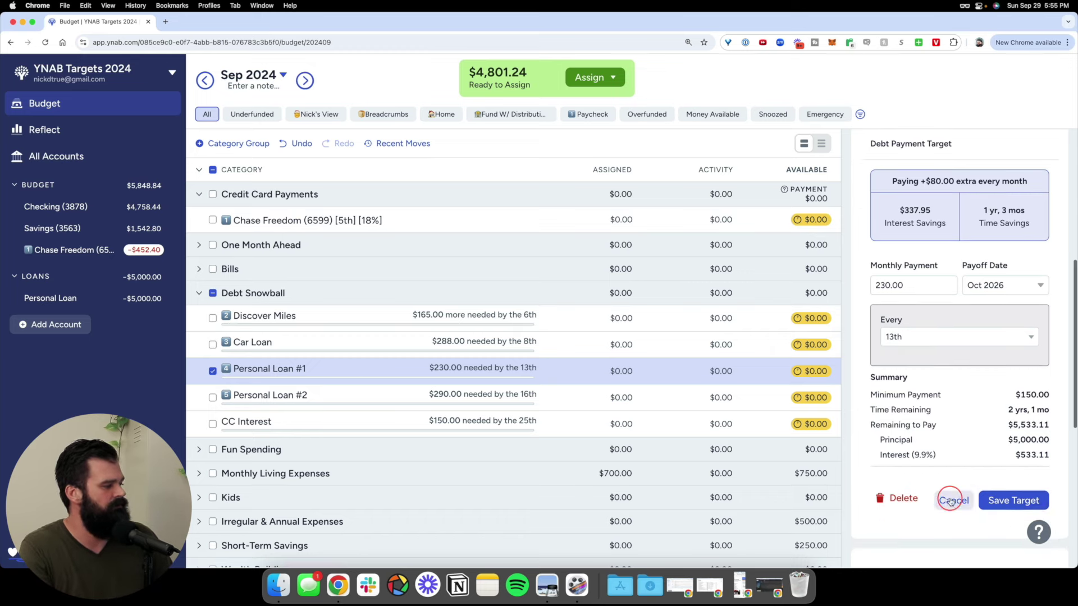
{"action": "left_click", "coordinate": [1004, 500]}
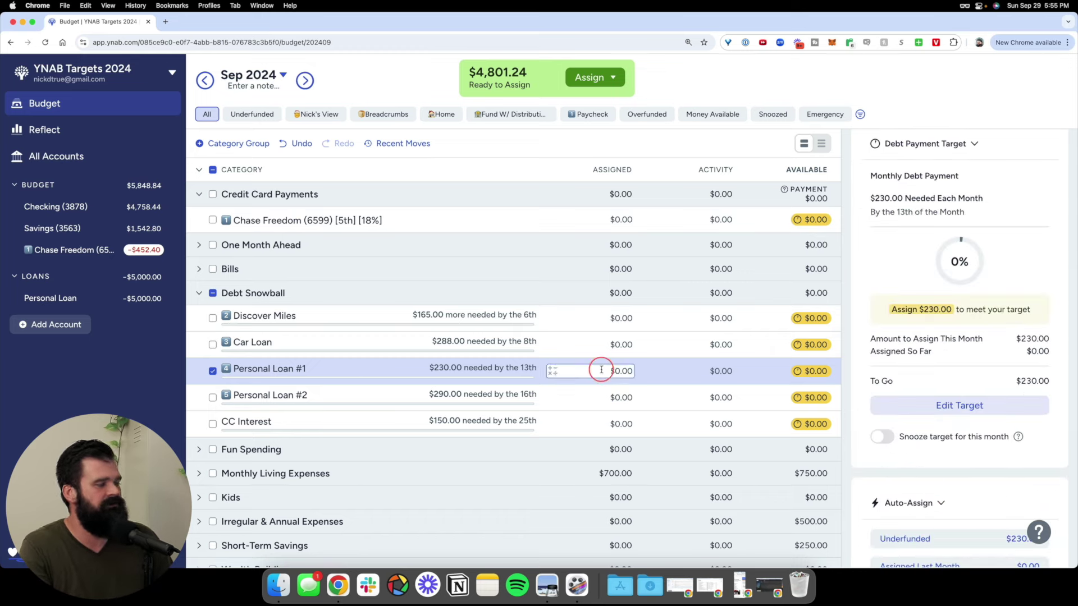
Step: Reset the assigned amounts of all categories in September 2024 and clear the category selection
{"action": "left_click", "coordinate": [424, 362]}
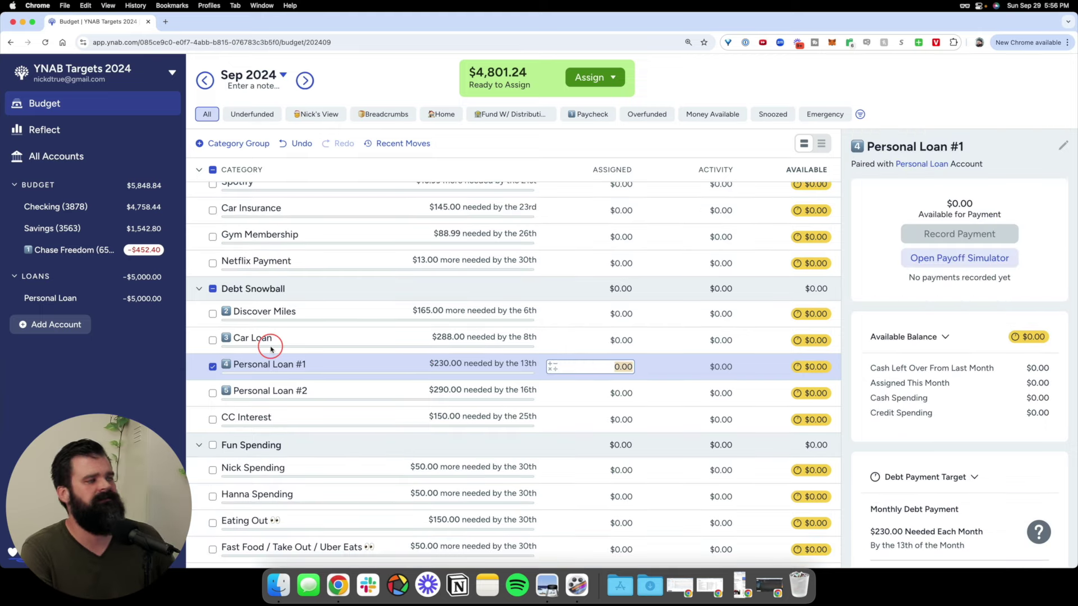
{"action": "left_click", "coordinate": [213, 171]}
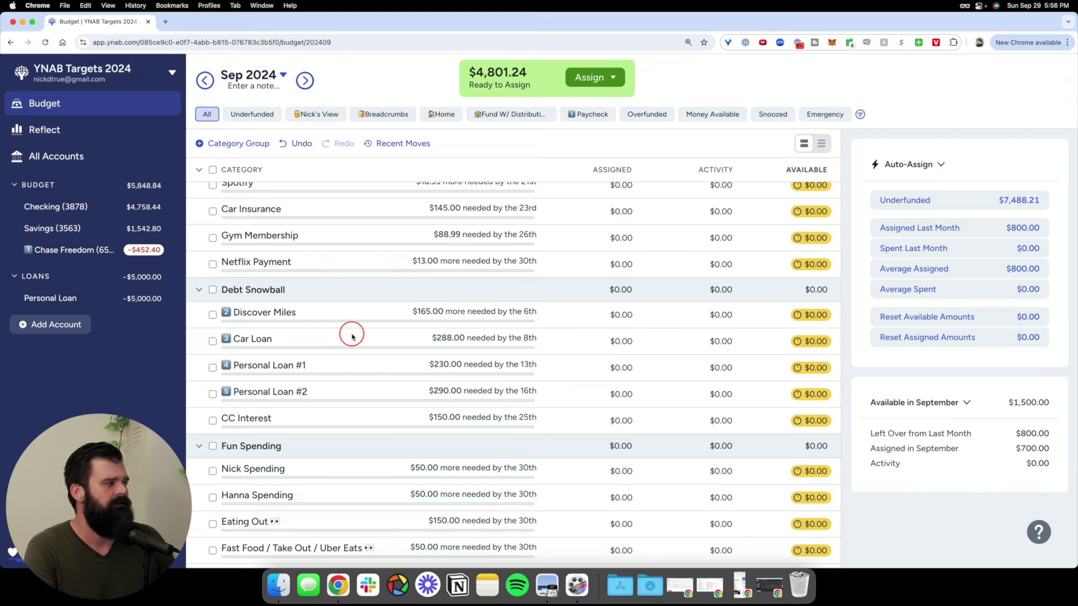
{"action": "scroll", "coordinate": [347, 331], "scroll_direction": "up", "scroll_amount": 4}
{"action": "left_click", "coordinate": [212, 170]}
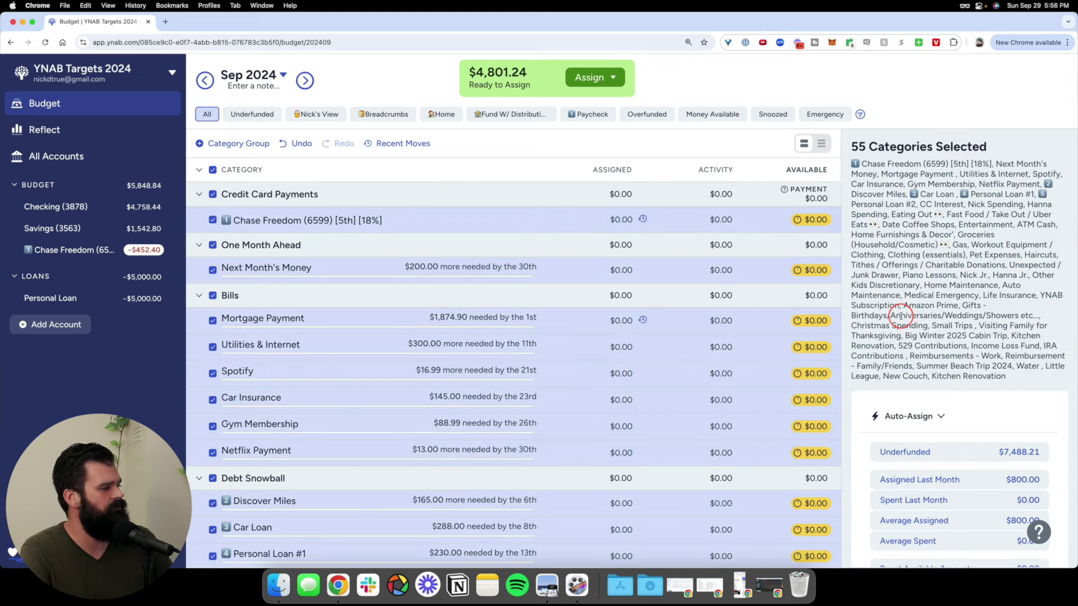
{"action": "scroll", "coordinate": [898, 315], "scroll_direction": "down", "scroll_amount": 4}
{"action": "left_click", "coordinate": [914, 372]}
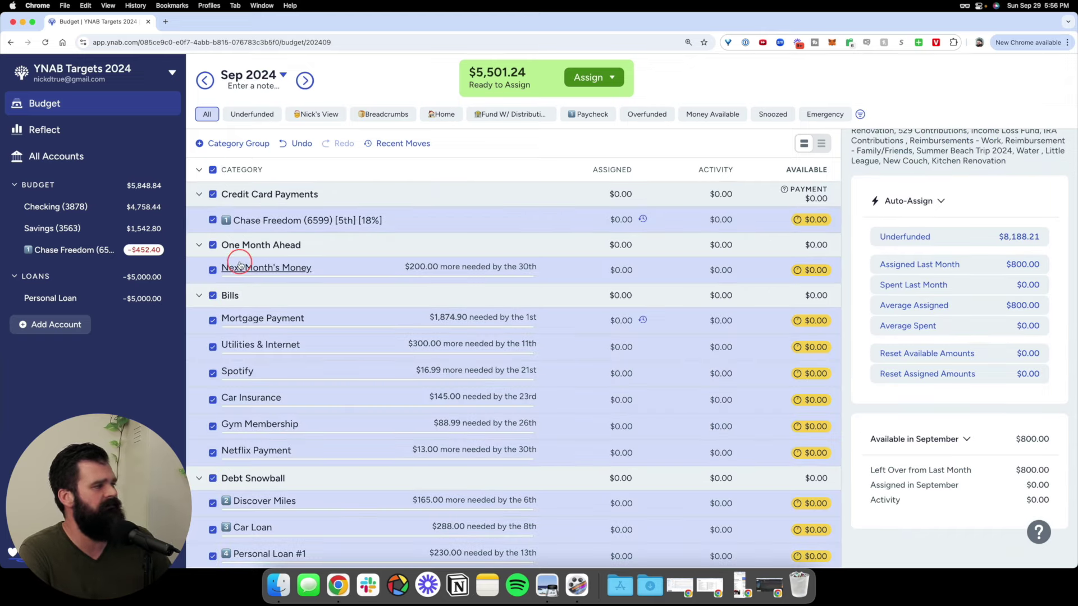
{"action": "left_click", "coordinate": [212, 170]}
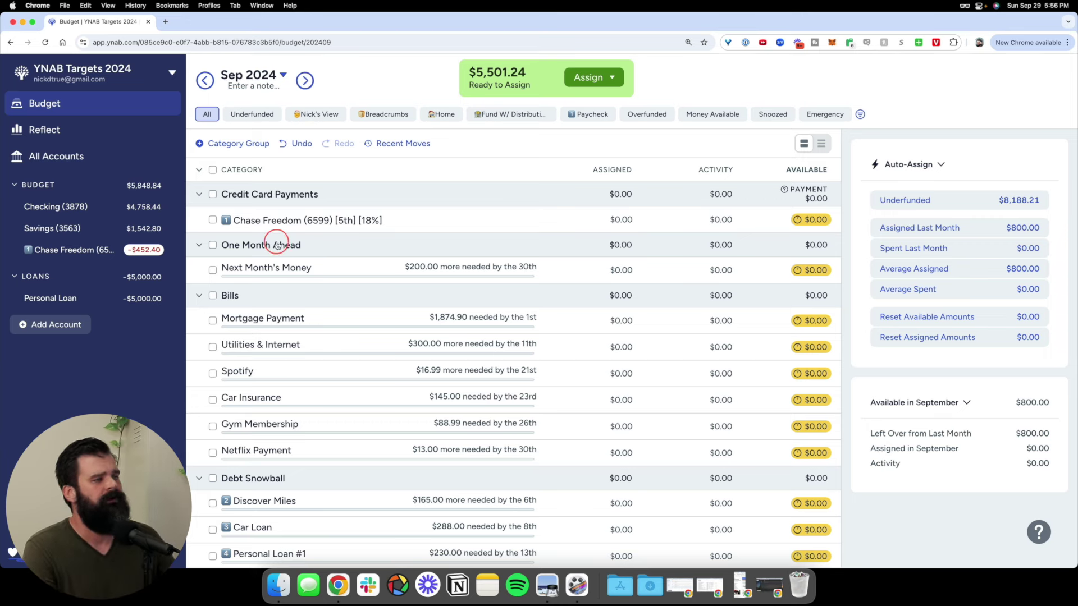
Step: Review the targets in every category group for September and the Underfunded total of the whole budget
{"action": "scroll", "coordinate": [493, 236], "scroll_direction": "down", "scroll_amount": 6}
{"action": "scroll", "coordinate": [494, 241], "scroll_direction": "down", "scroll_amount": 15}
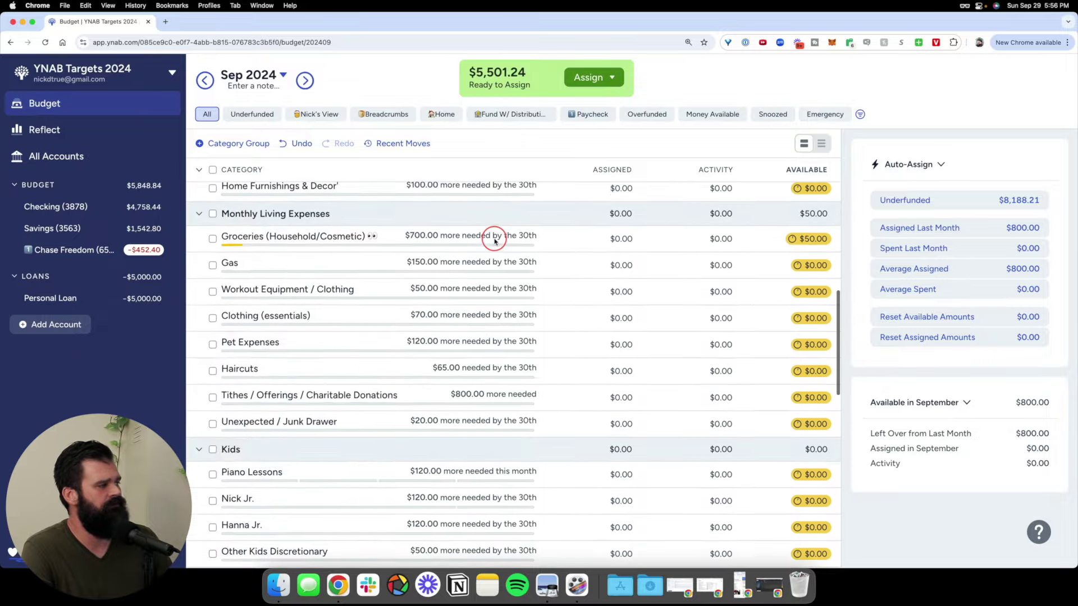
{"action": "scroll", "coordinate": [494, 240], "scroll_direction": "up", "scroll_amount": 20}
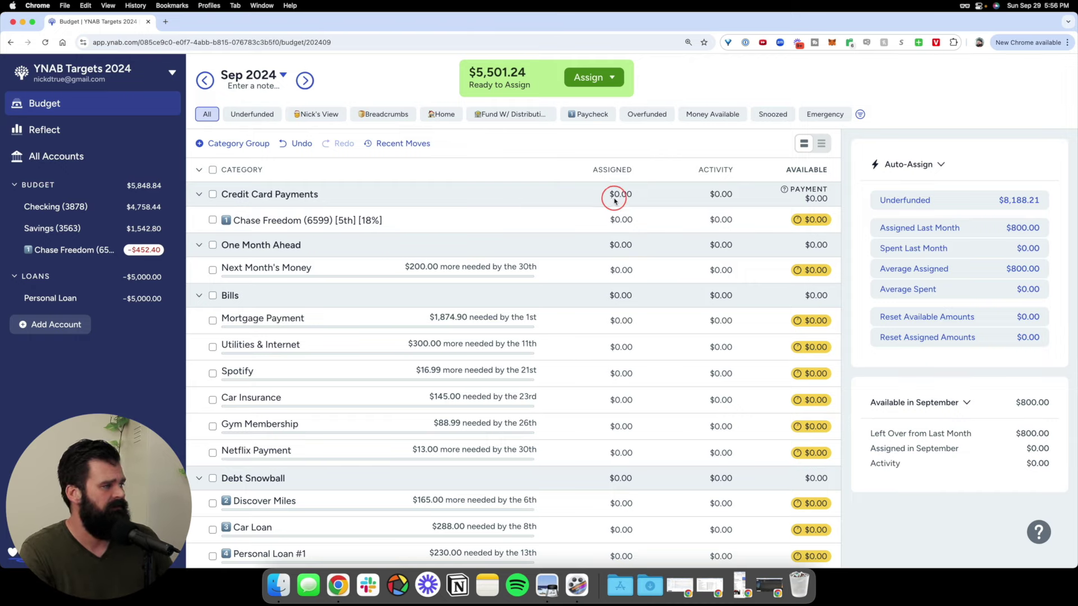
{"action": "scroll", "coordinate": [615, 200], "scroll_direction": "down", "scroll_amount": 1}
{"action": "scroll", "coordinate": [615, 201], "scroll_direction": "down", "scroll_amount": 20}
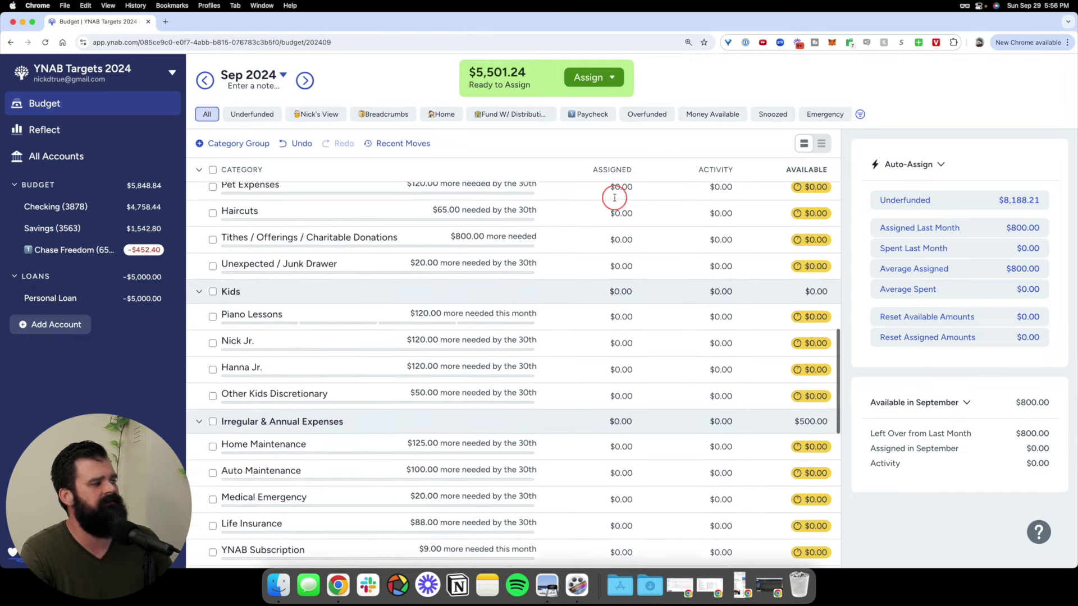
{"action": "scroll", "coordinate": [614, 198], "scroll_direction": "down", "scroll_amount": 3}
{"action": "scroll", "coordinate": [614, 198], "scroll_direction": "up", "scroll_amount": 20}
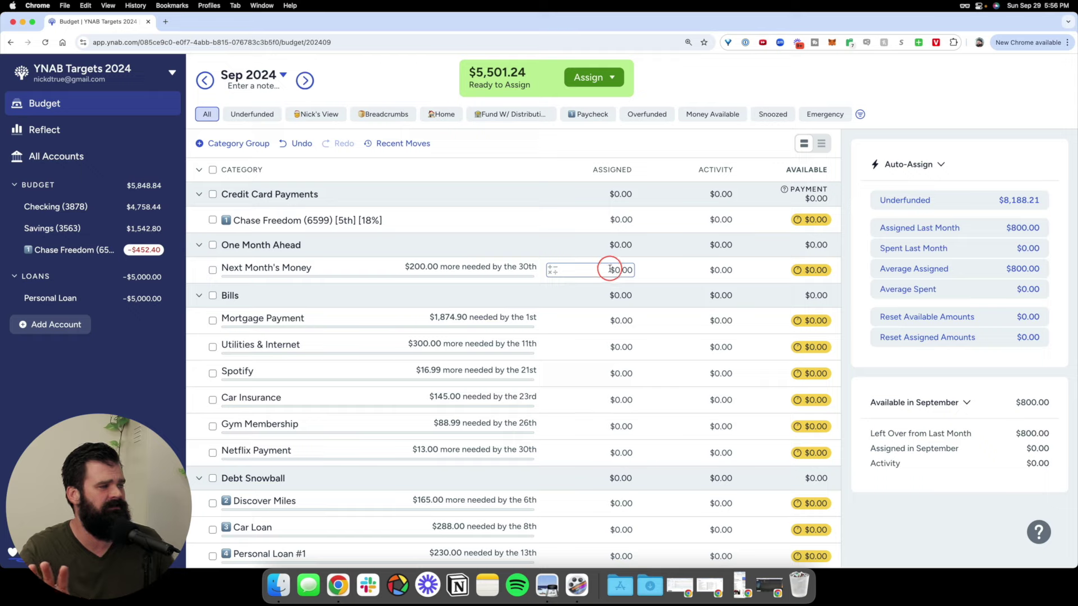
{"action": "scroll", "coordinate": [471, 239], "scroll_direction": "down", "scroll_amount": 5}
{"action": "scroll", "coordinate": [470, 242], "scroll_direction": "down", "scroll_amount": 20}
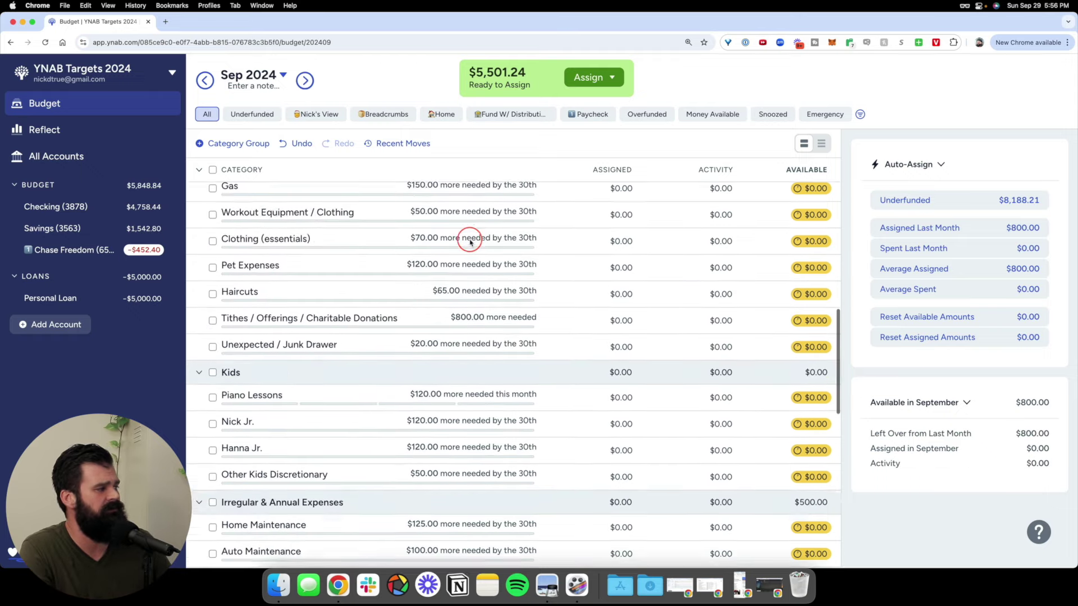
{"action": "scroll", "coordinate": [470, 240], "scroll_direction": "up", "scroll_amount": 20}
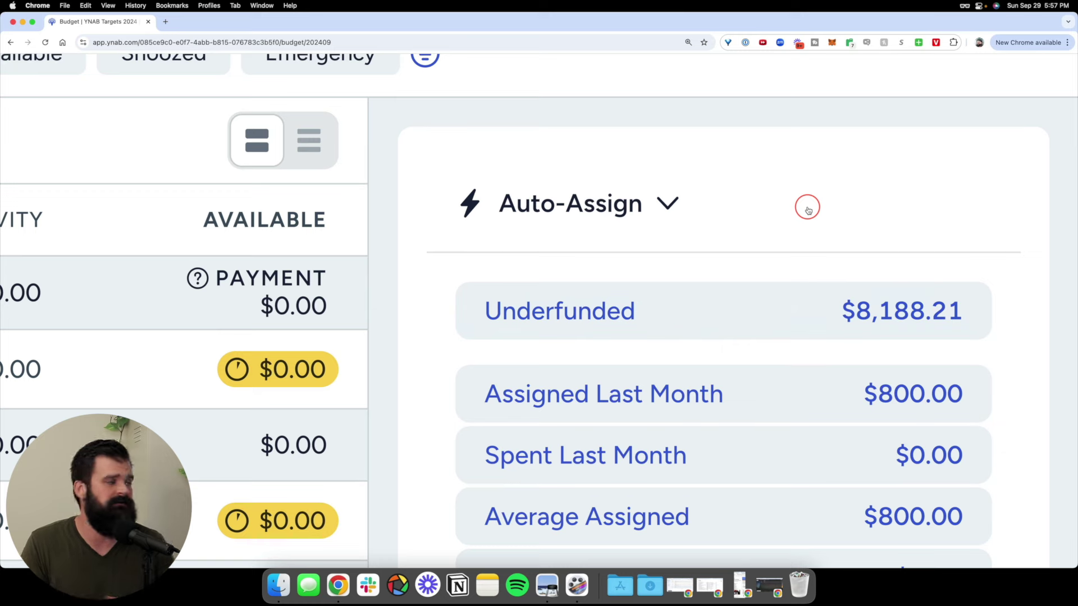
{"action": "key", "text": "super+minus"}
{"action": "key", "text": "super+minus"}
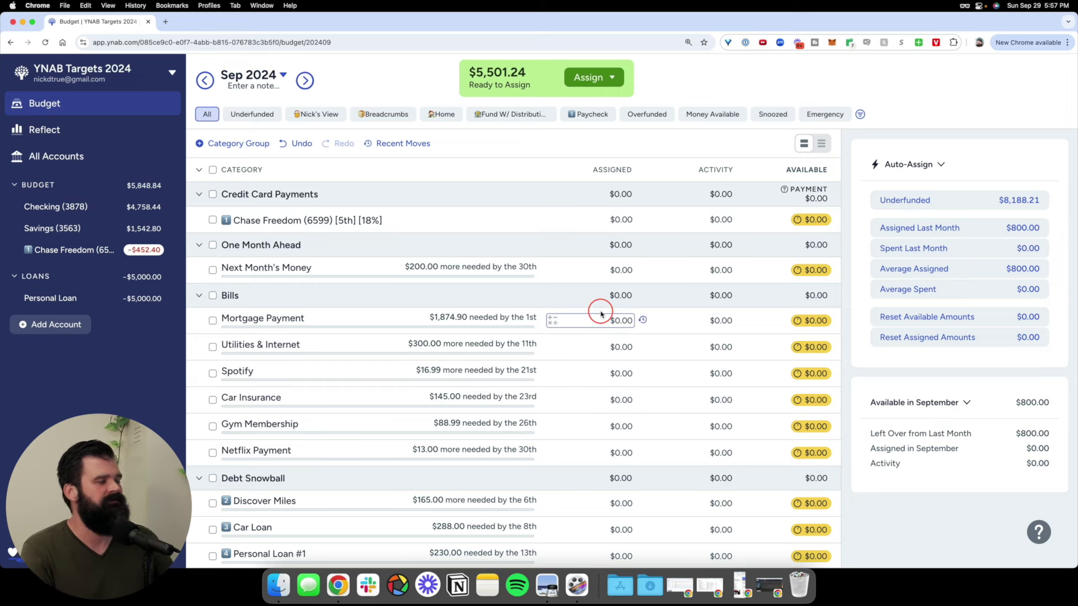
Step: Try auto-assigning money to September's underfunded categories and check the resulting October 2024 budget
{"action": "left_click", "coordinate": [962, 202]}
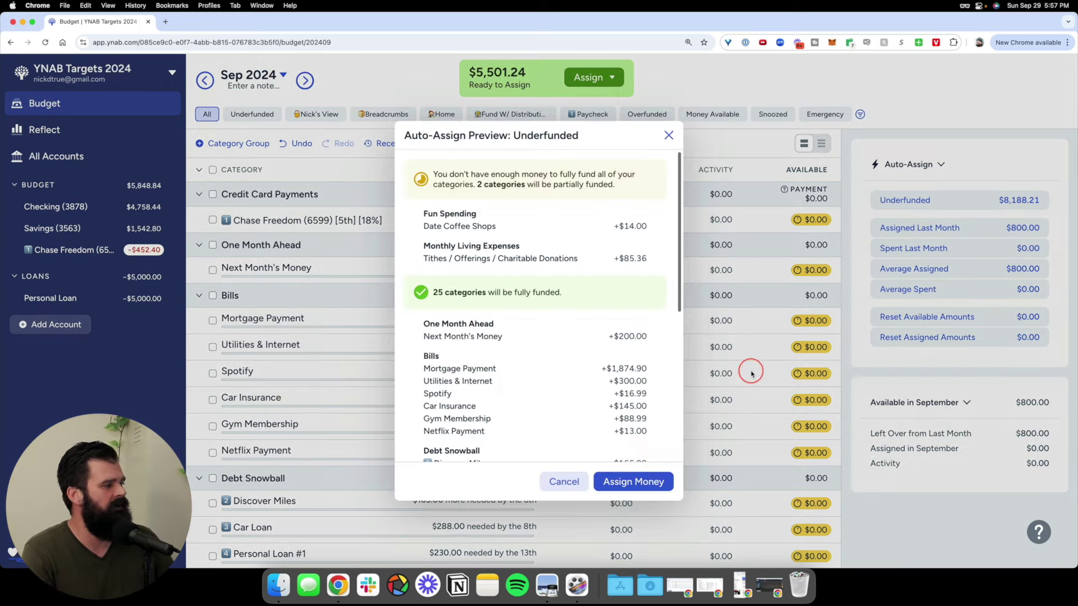
{"action": "left_click", "coordinate": [636, 480]}
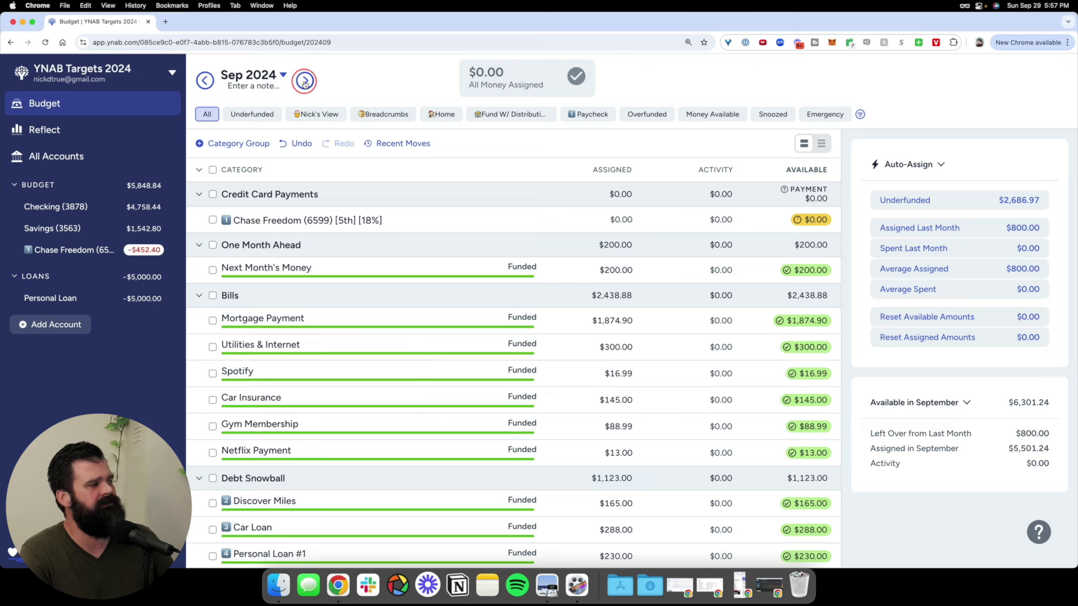
{"action": "left_click", "coordinate": [304, 83]}
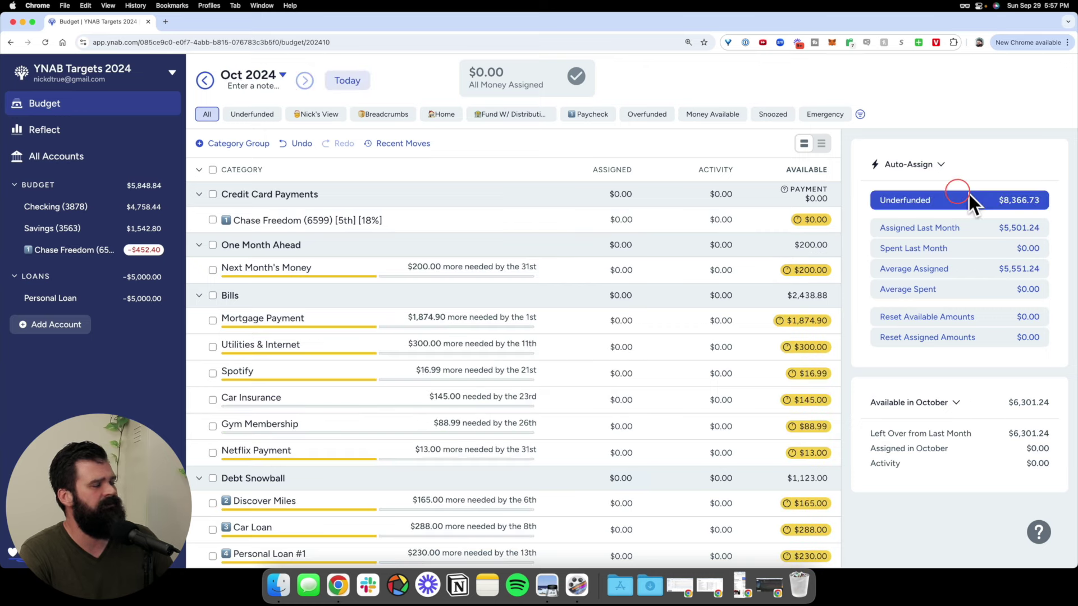
{"action": "left_click", "coordinate": [296, 145]}
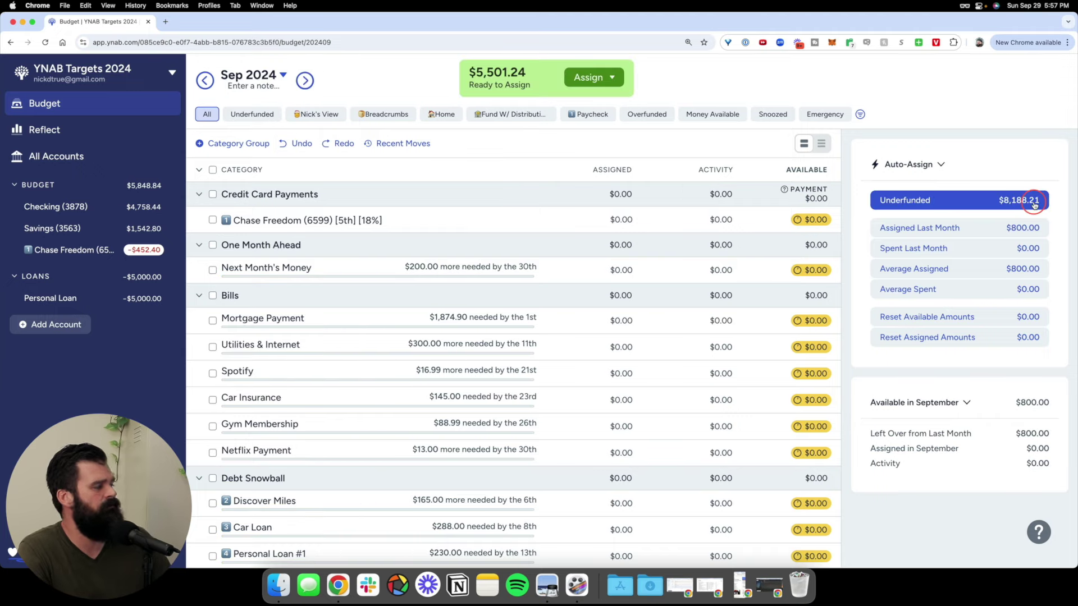
Step: Auto-assign the available money to the underfunded categories in September 2024
{"action": "scroll", "coordinate": [1033, 199], "scroll_direction": "up", "scroll_amount": 5}
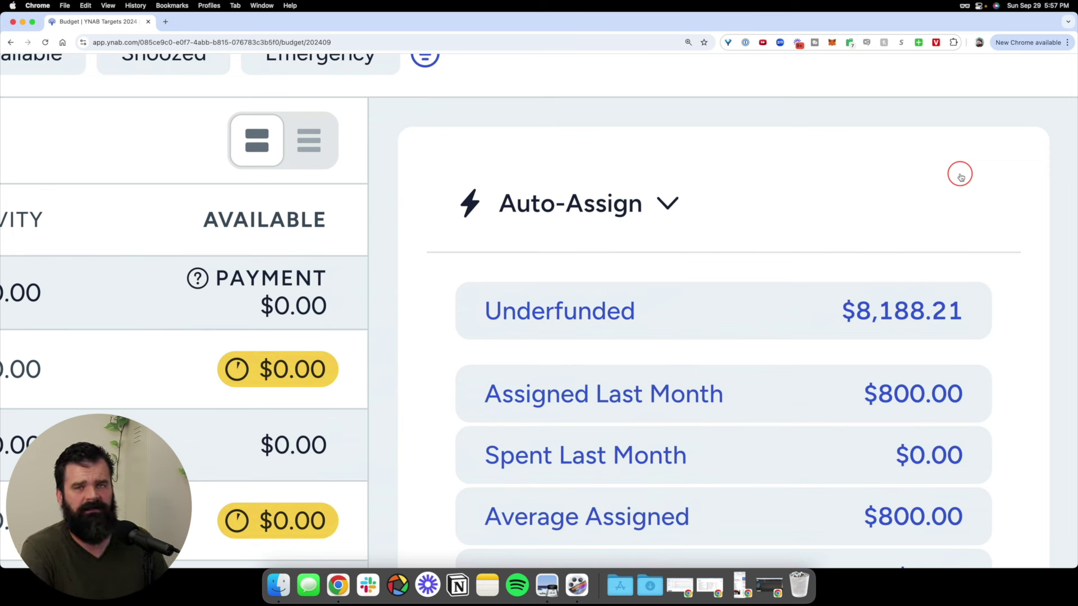
{"action": "scroll", "coordinate": [428, 329], "scroll_direction": "down", "scroll_amount": 5}
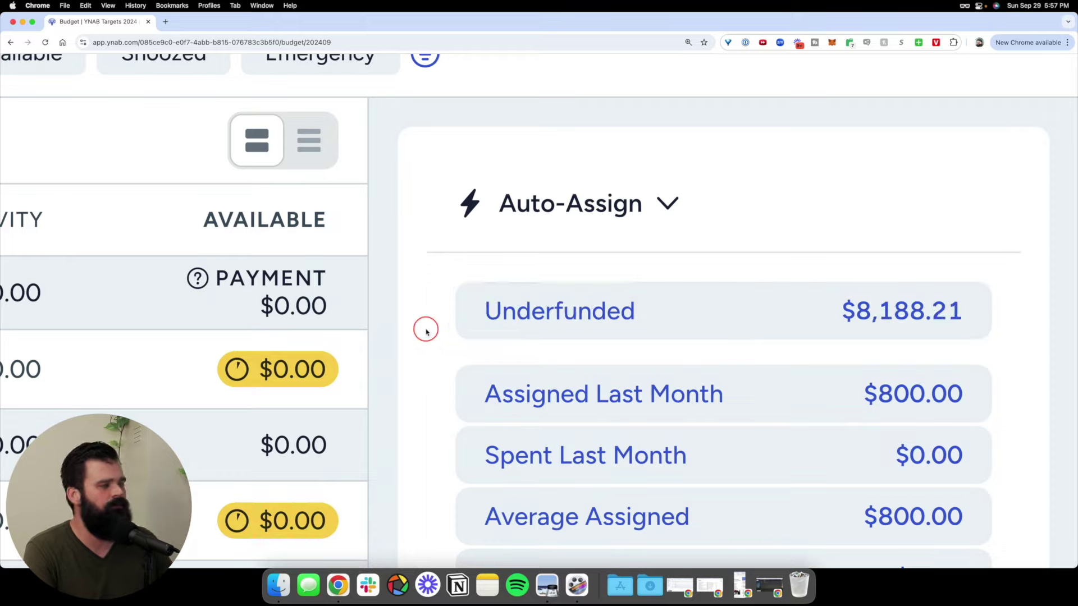
{"action": "scroll", "coordinate": [546, 292], "scroll_direction": "down", "scroll_amount": 3}
{"action": "scroll", "coordinate": [546, 294], "scroll_direction": "down", "scroll_amount": 15}
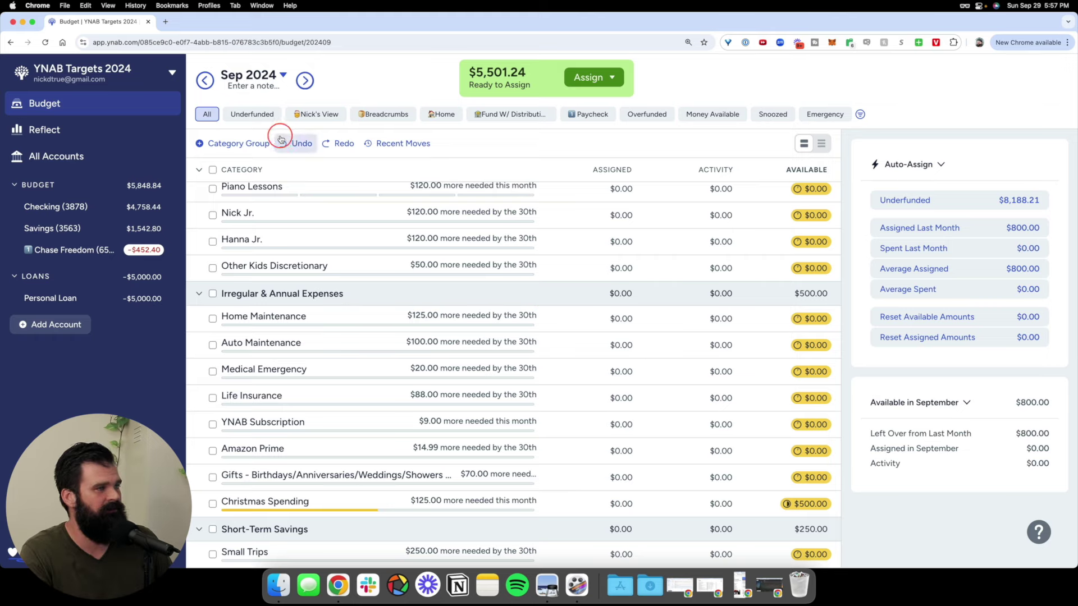
{"action": "left_click", "coordinate": [1009, 207]}
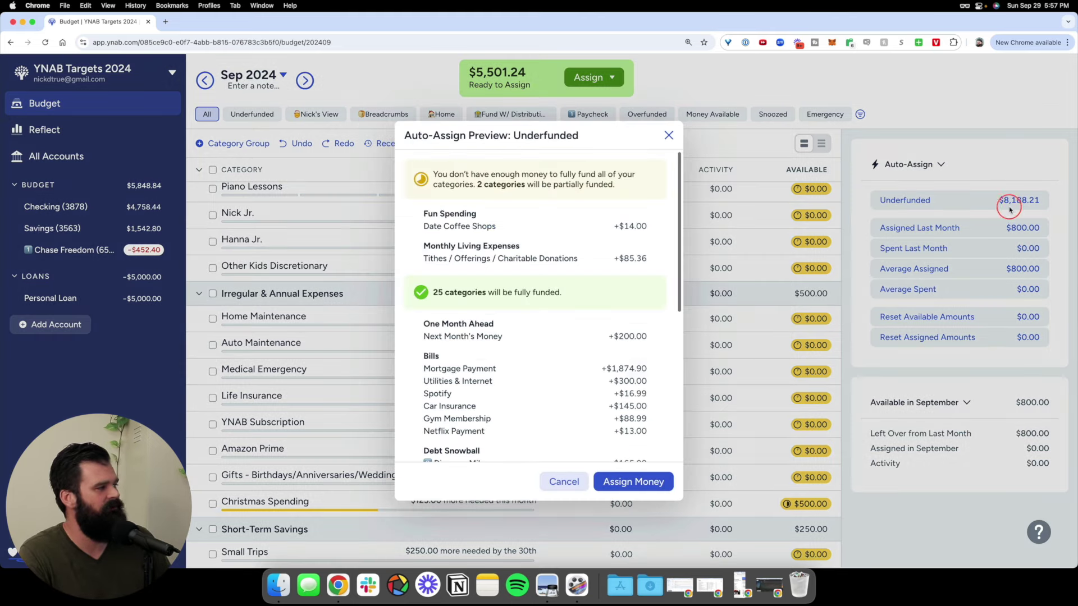
{"action": "left_click", "coordinate": [645, 481]}
Step: Go to October 2024 and examine its Underfunded total and the amounts needed in the savings categories
{"action": "left_click", "coordinate": [306, 80]}
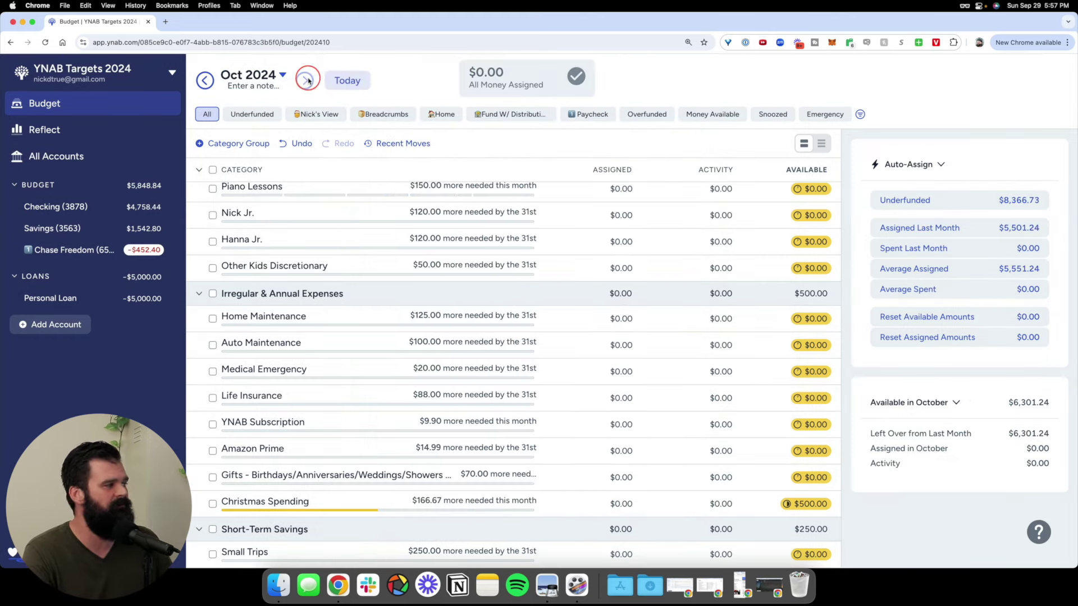
{"action": "left_click", "coordinate": [1000, 201]}
{"action": "scroll", "coordinate": [1000, 201], "scroll_direction": "up", "scroll_amount": 5}
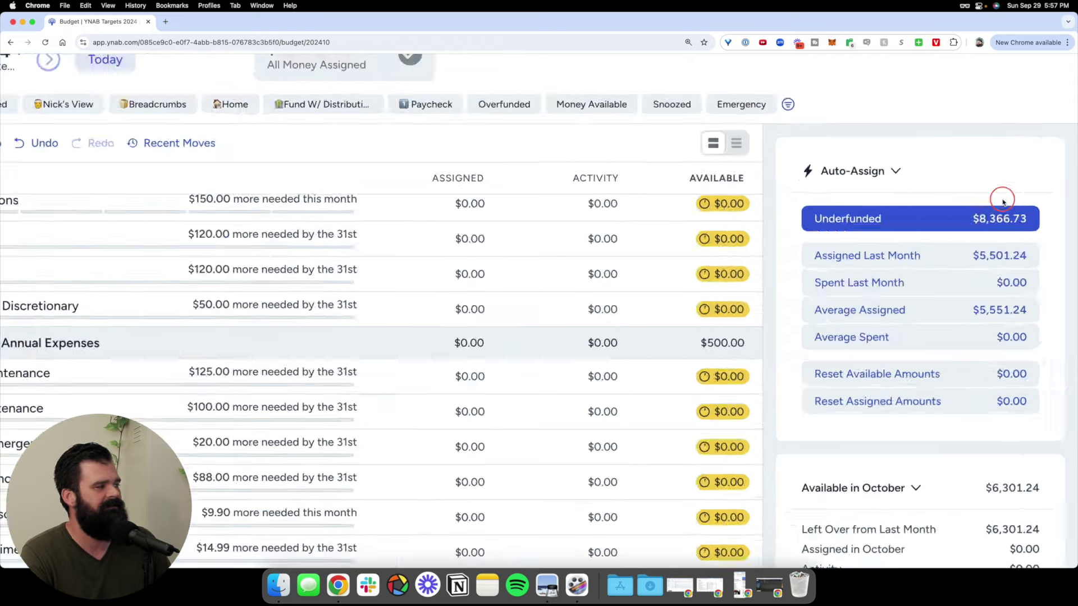
{"action": "scroll", "coordinate": [852, 251], "scroll_direction": "down", "scroll_amount": 5}
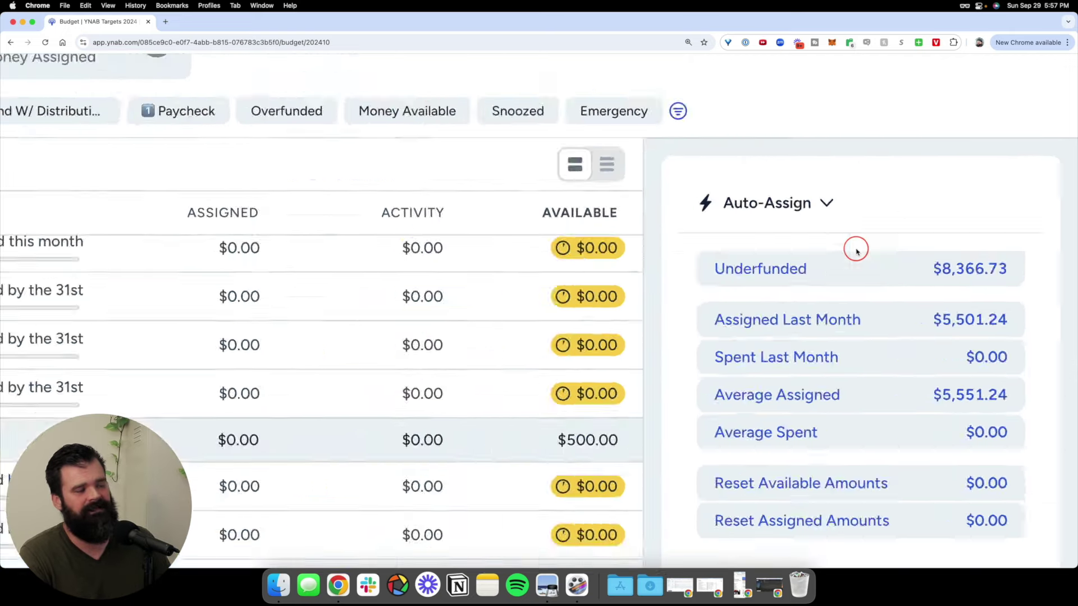
{"action": "scroll", "coordinate": [487, 303], "scroll_direction": "down", "scroll_amount": 6}
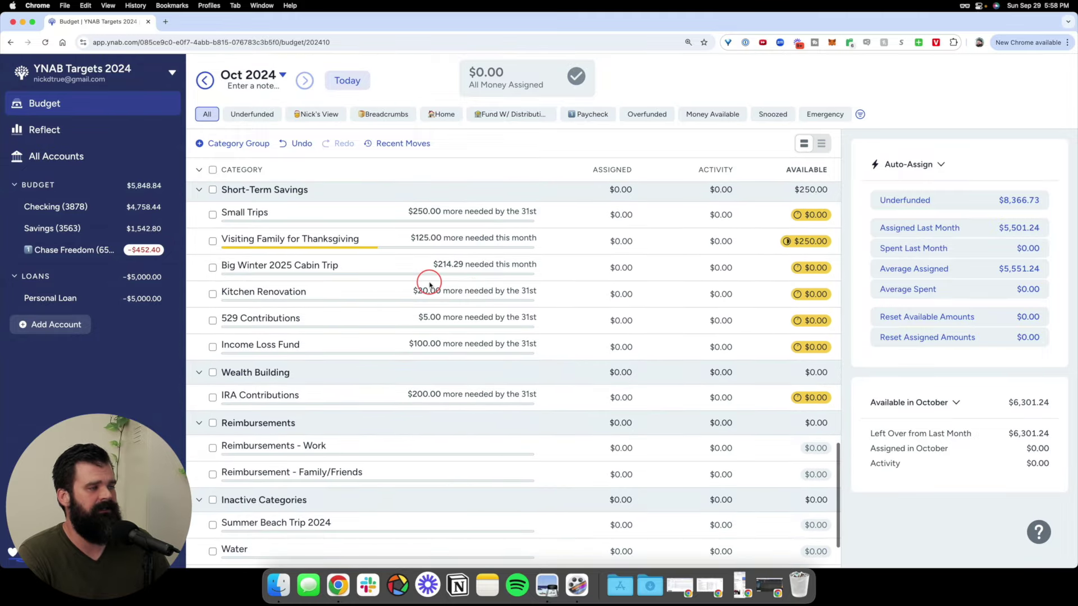
Step: Examine the October 2024 targets of Visiting Family for Thanksgiving, Kitchen Renovation, Big Winter 2025 Cabin Trip and Christmas Spending
{"action": "left_click", "coordinate": [351, 247]}
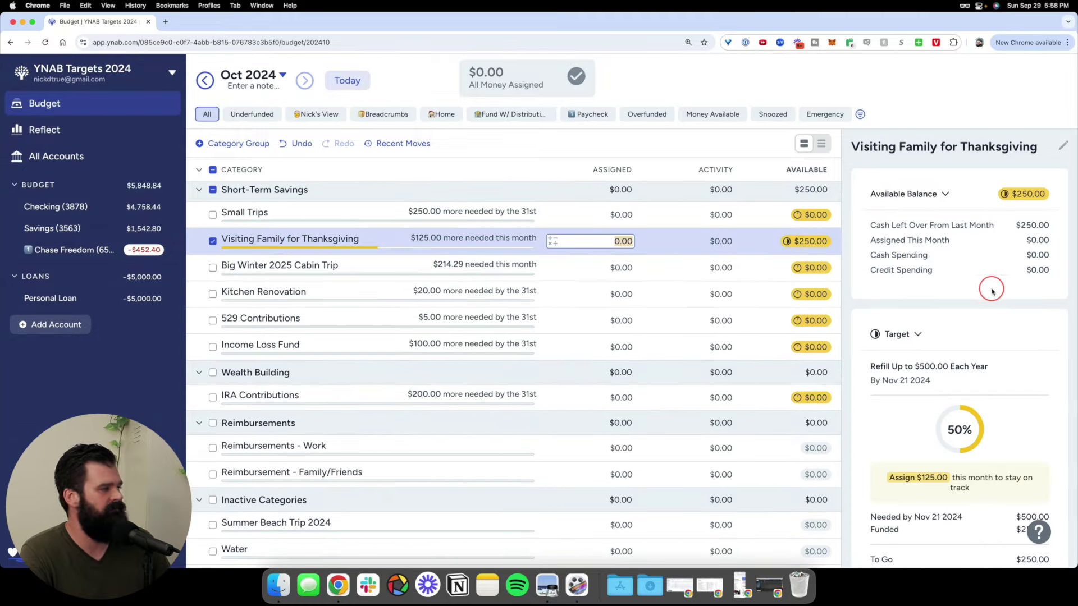
{"action": "scroll", "coordinate": [988, 289], "scroll_direction": "down", "scroll_amount": 2}
{"action": "scroll", "coordinate": [361, 284], "scroll_direction": "up", "scroll_amount": 1}
{"action": "left_click", "coordinate": [289, 302]}
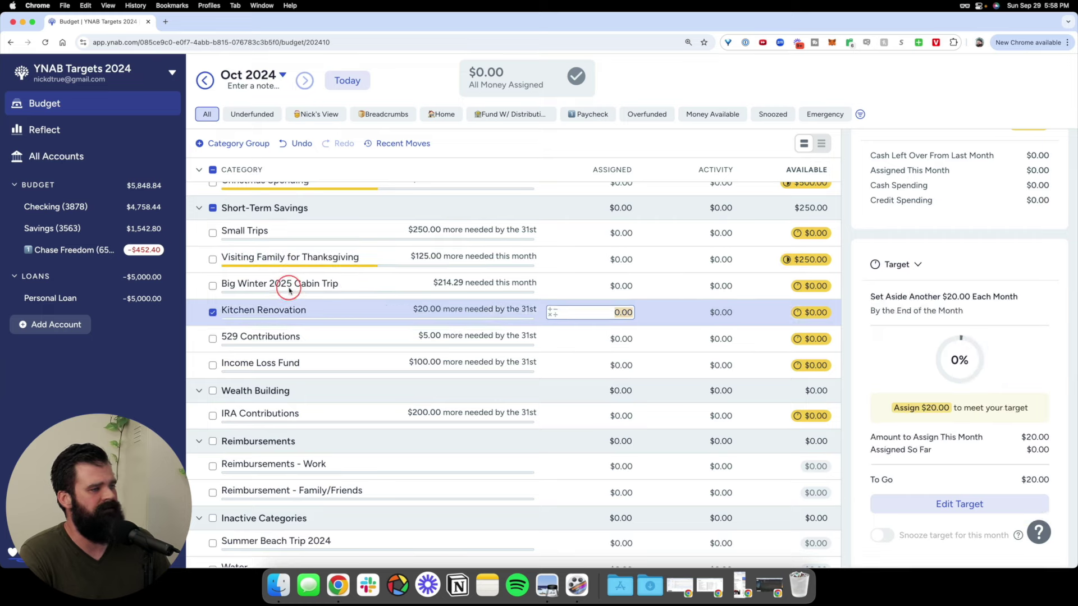
{"action": "left_click", "coordinate": [352, 287]}
{"action": "scroll", "coordinate": [349, 302], "scroll_direction": "up", "scroll_amount": 2}
{"action": "scroll", "coordinate": [350, 303], "scroll_direction": "up", "scroll_amount": 1}
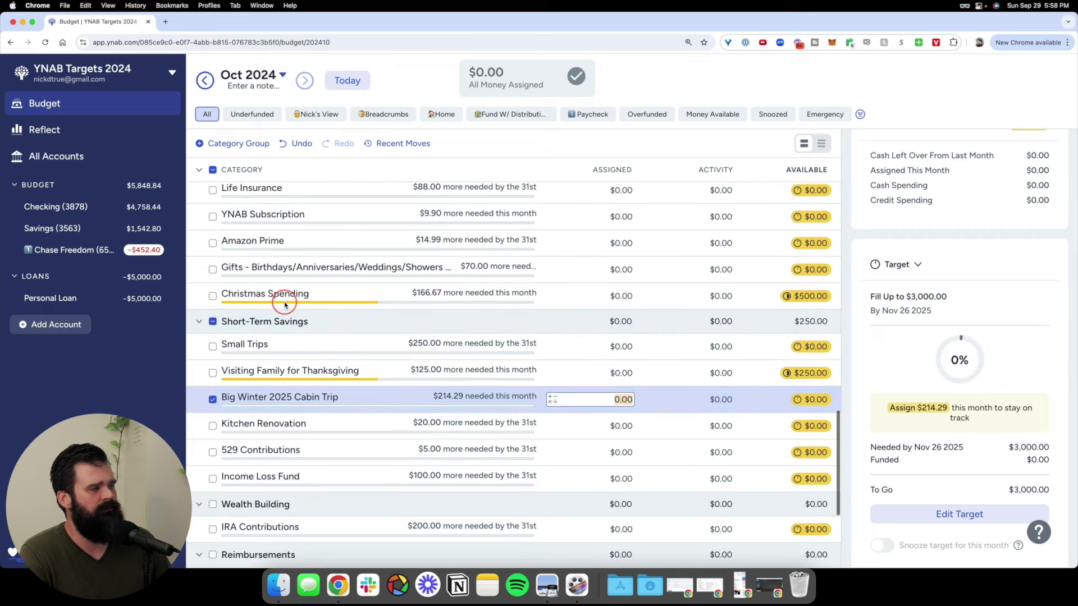
{"action": "left_click", "coordinate": [317, 296]}
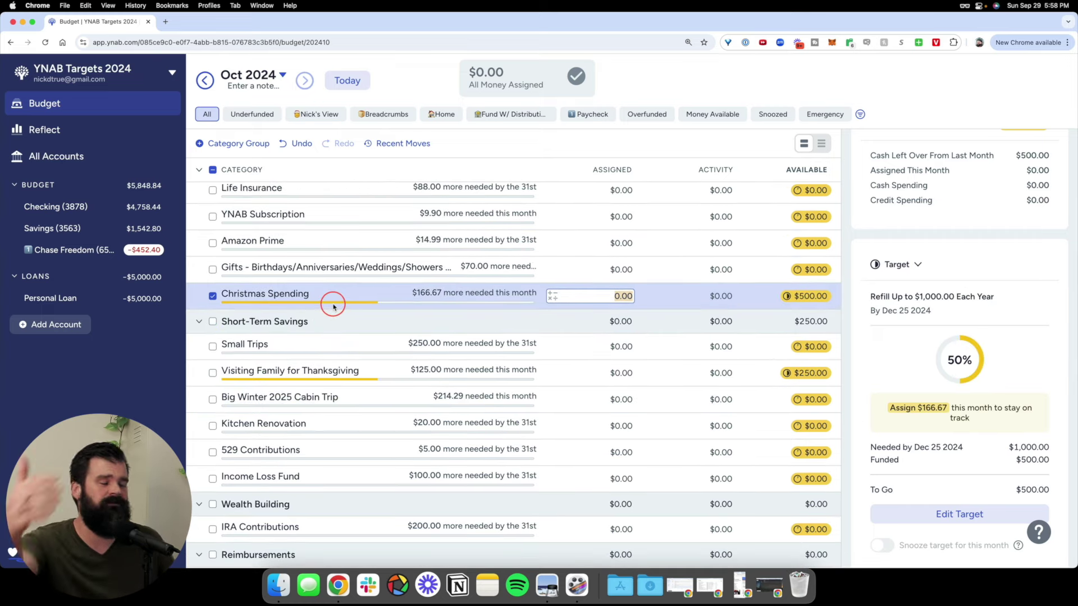
Step: Go back to September 2024 and examine the Big Winter 2025 Cabin Trip target's settings and amount needed this month
{"action": "left_click", "coordinate": [205, 80]}
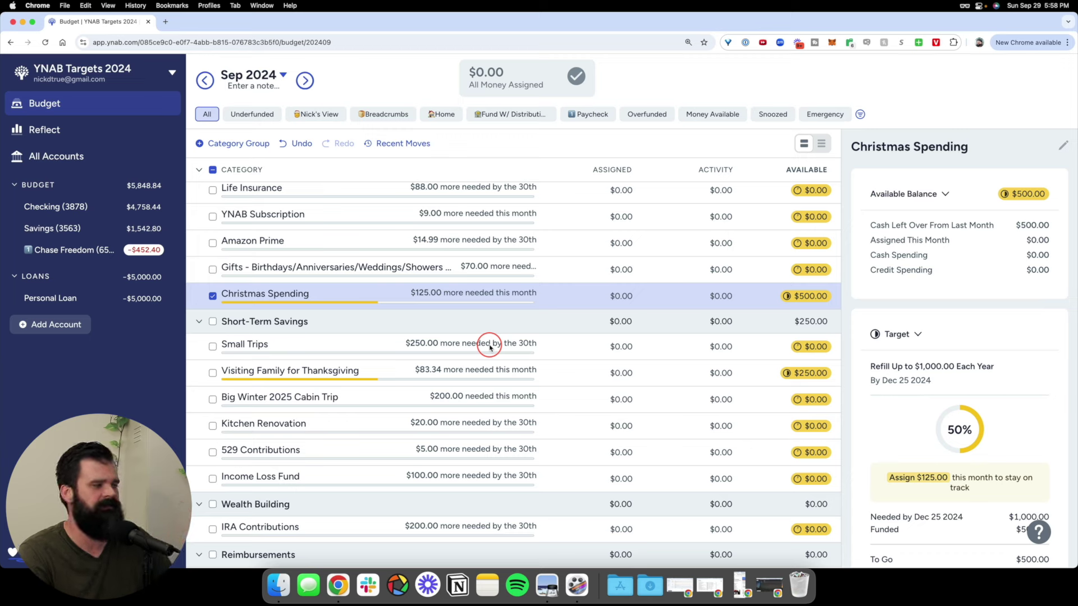
{"action": "left_click", "coordinate": [334, 397]}
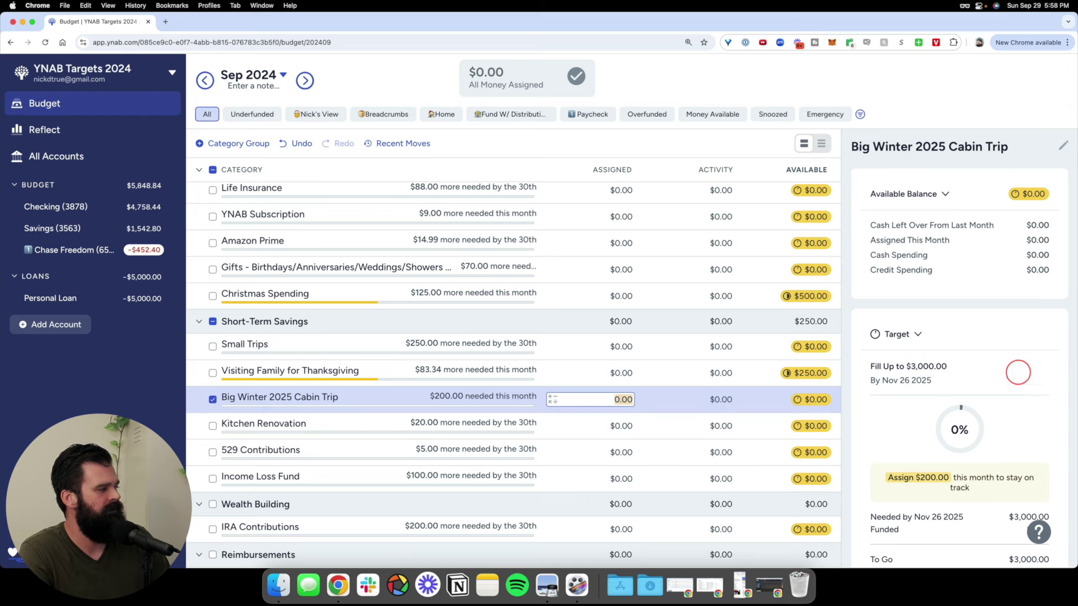
{"action": "scroll", "coordinate": [1028, 366], "scroll_direction": "down", "scroll_amount": 7}
{"action": "scroll", "coordinate": [1018, 365], "scroll_direction": "up", "scroll_amount": 3}
{"action": "left_click", "coordinate": [964, 353]}
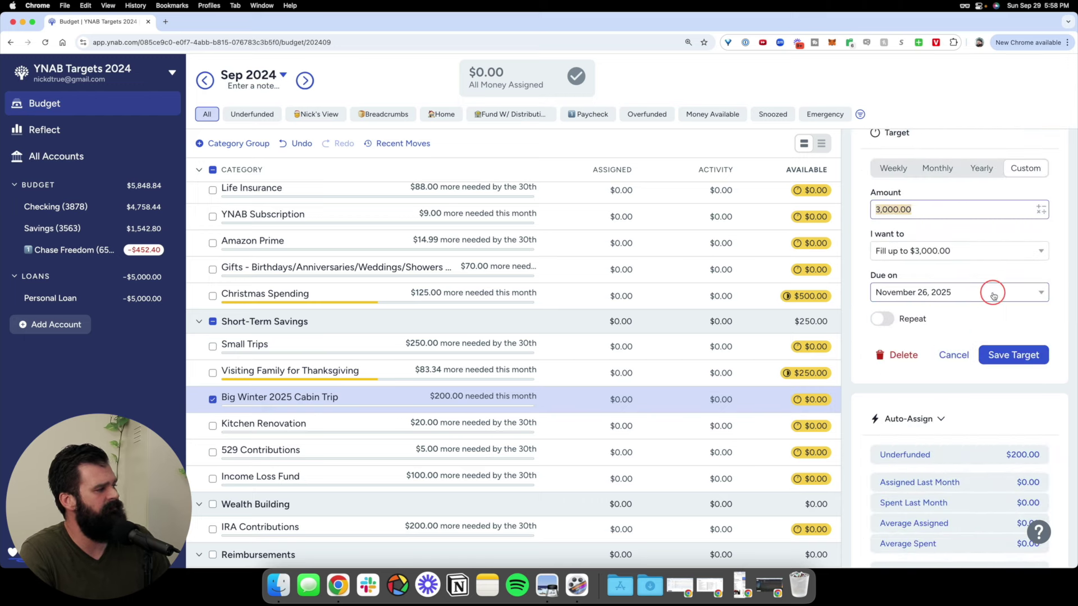
{"action": "left_click", "coordinate": [986, 353]}
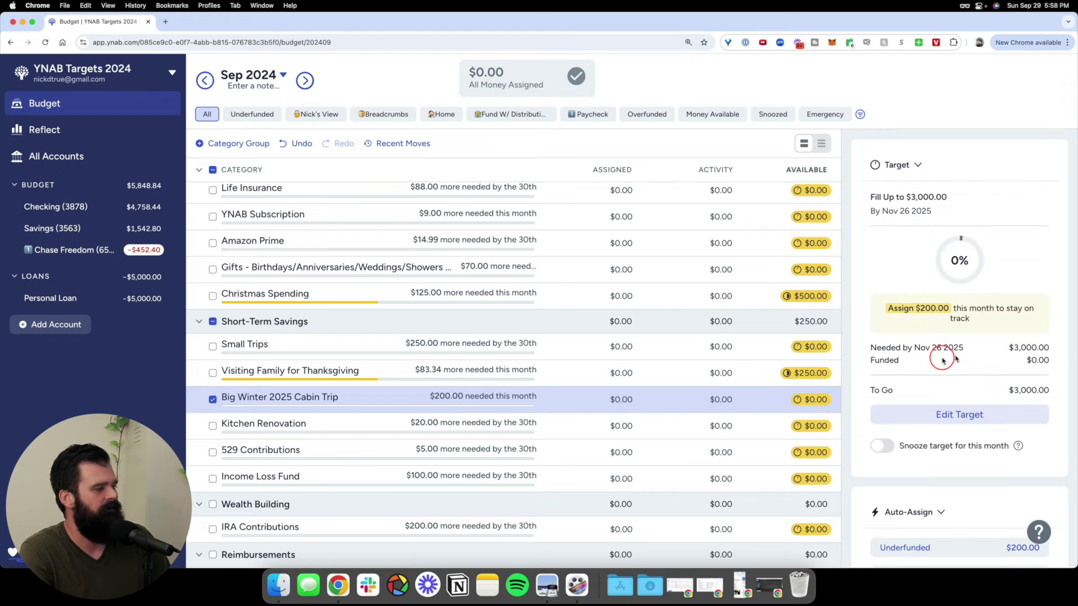
{"action": "scroll", "coordinate": [444, 396], "scroll_direction": "up", "scroll_amount": 5}
{"action": "scroll", "coordinate": [465, 396], "scroll_direction": "up", "scroll_amount": 3}
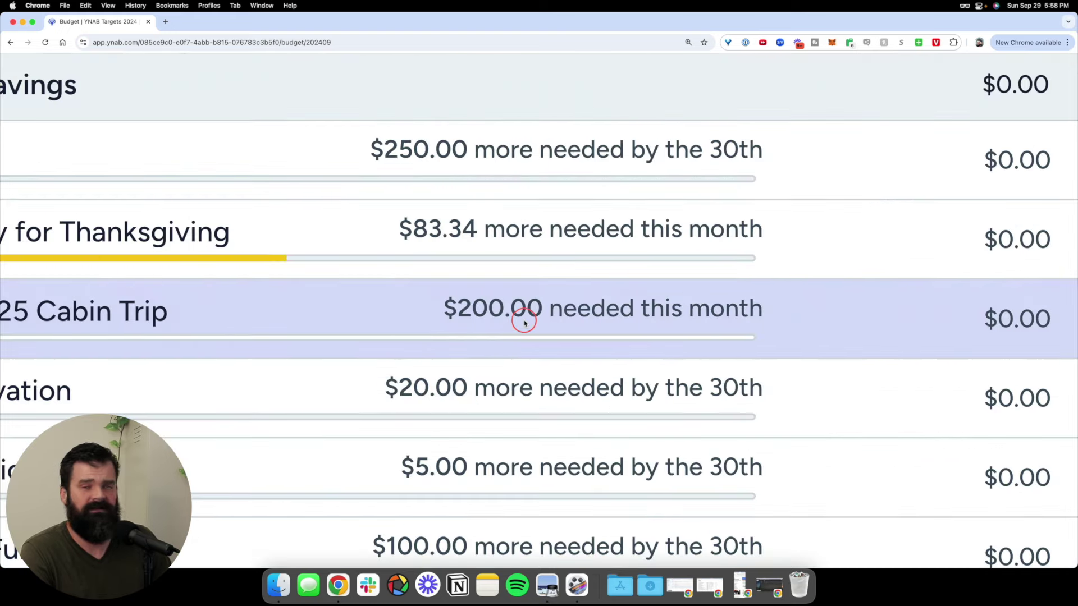
{"action": "scroll", "coordinate": [524, 322], "scroll_direction": "down", "scroll_amount": 5}
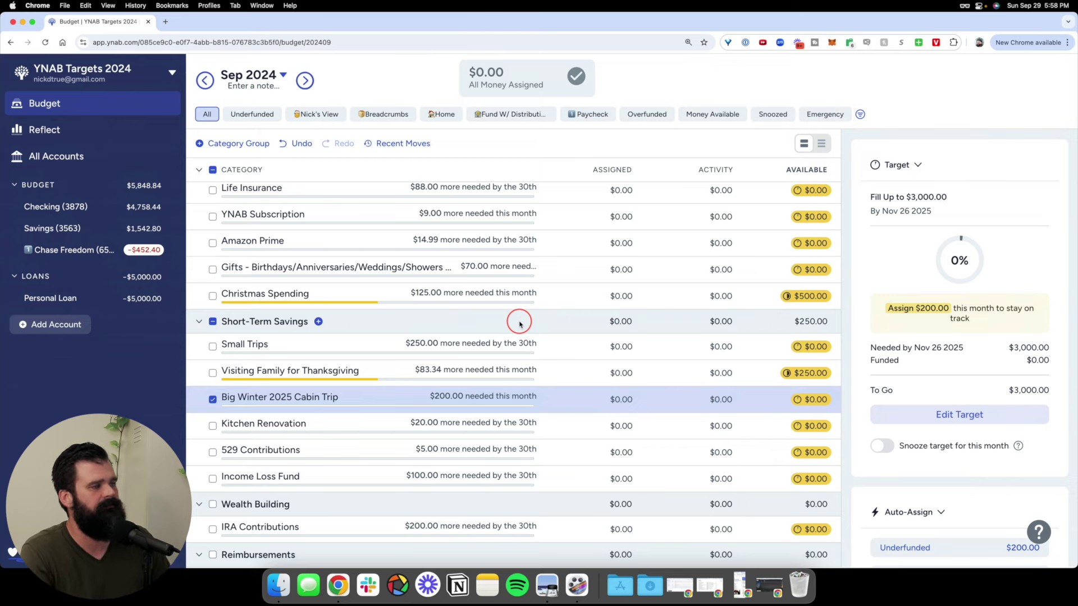
Step: Compare the amount needed for Big Winter 2025 Cabin Trip in October 2024
{"action": "left_click", "coordinate": [305, 81]}
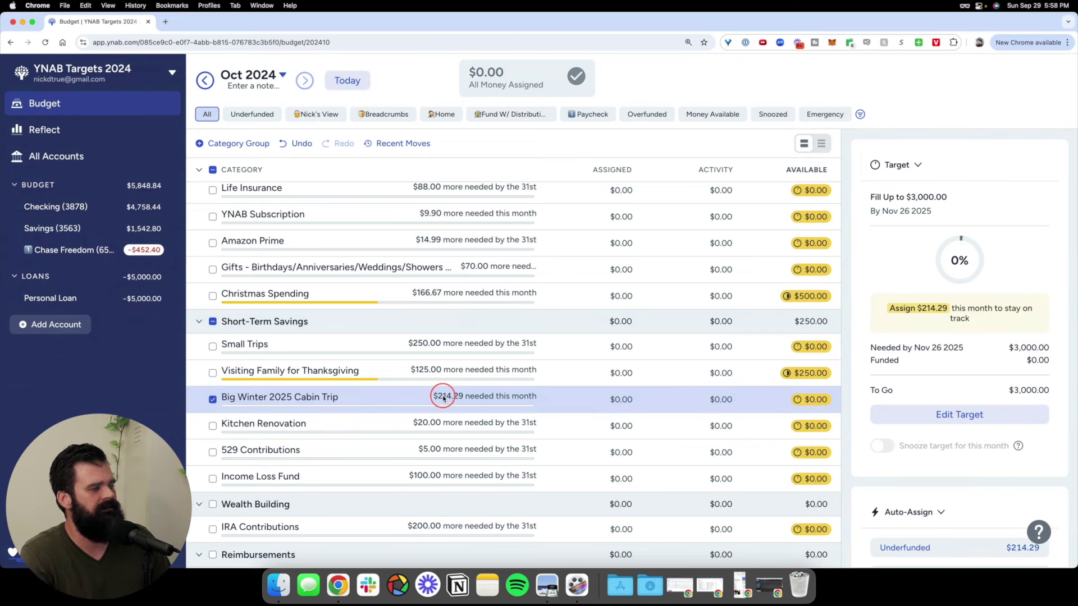
{"action": "scroll", "coordinate": [443, 398], "scroll_direction": "up", "scroll_amount": 5}
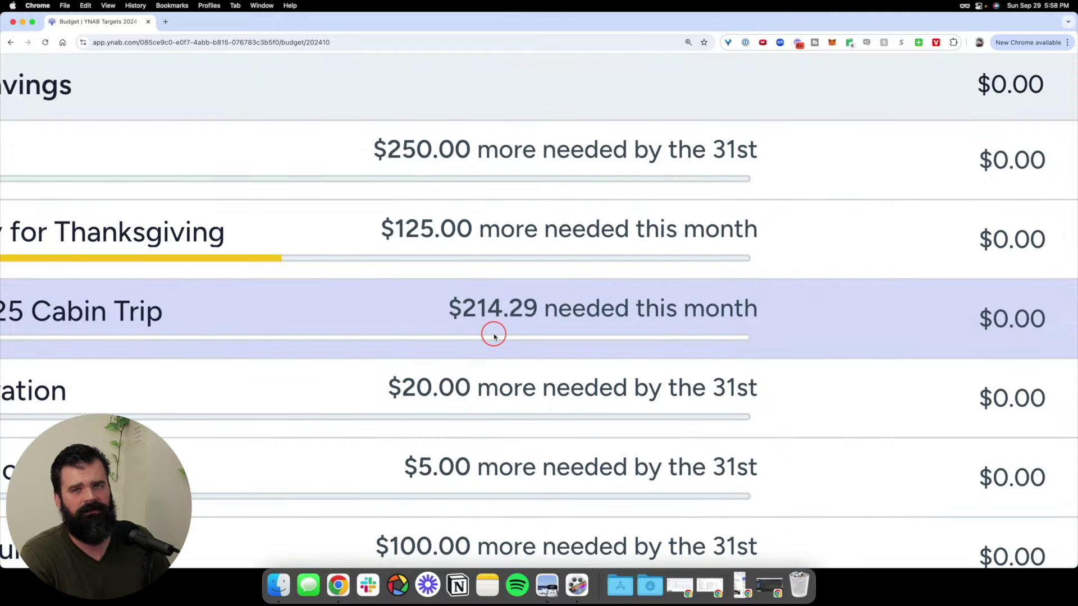
{"action": "scroll", "coordinate": [496, 337], "scroll_direction": "down", "scroll_amount": 5}
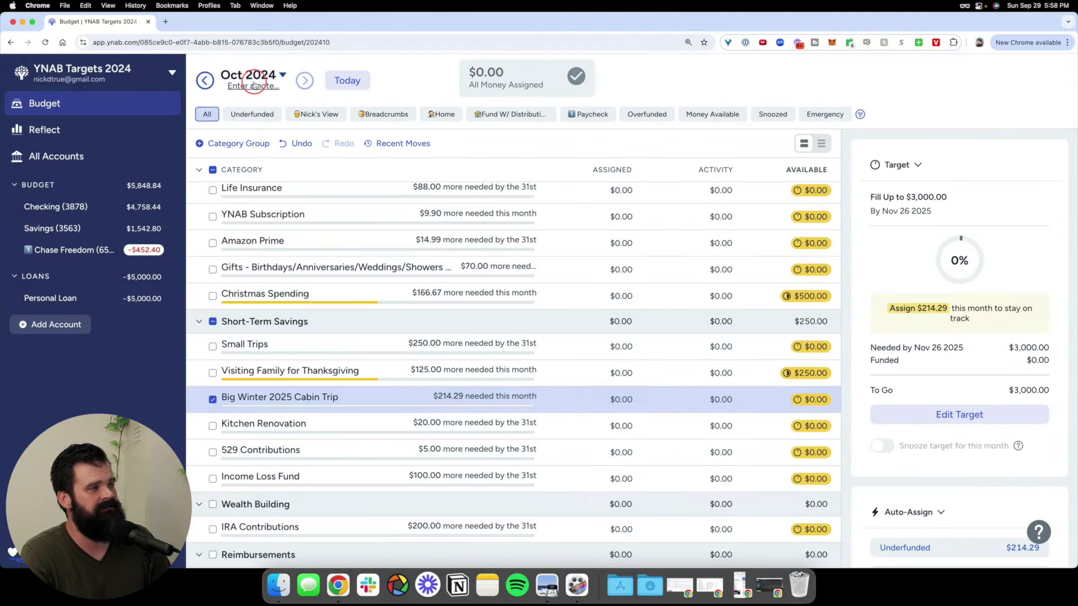
Step: Return to September 2024, reset the assigned amounts of all categories and clear the selection
{"action": "key", "text": "super+bracketleft"}
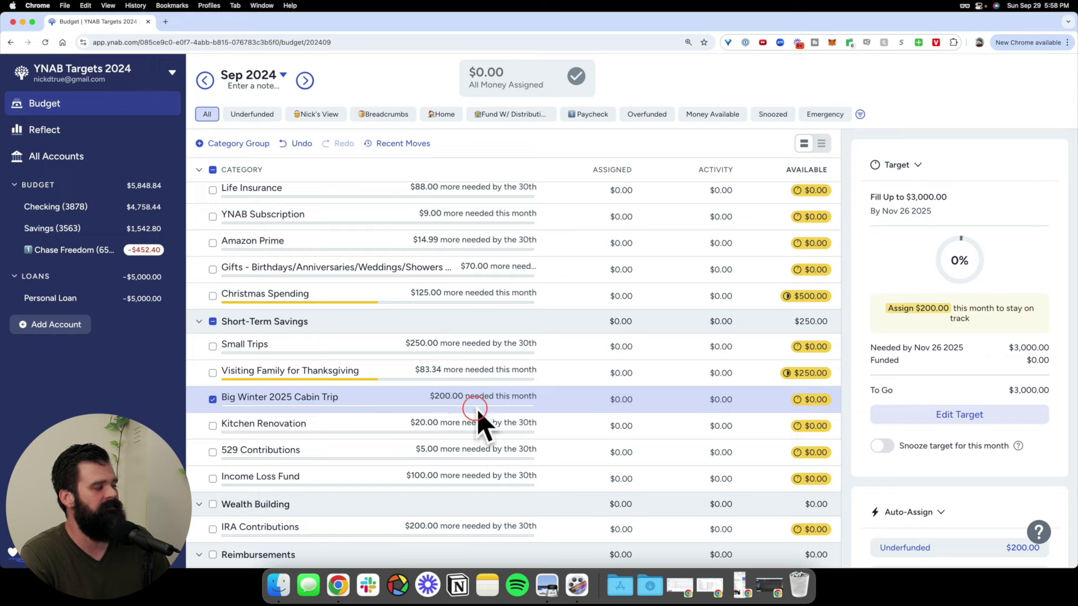
{"action": "key", "text": "super+a"}
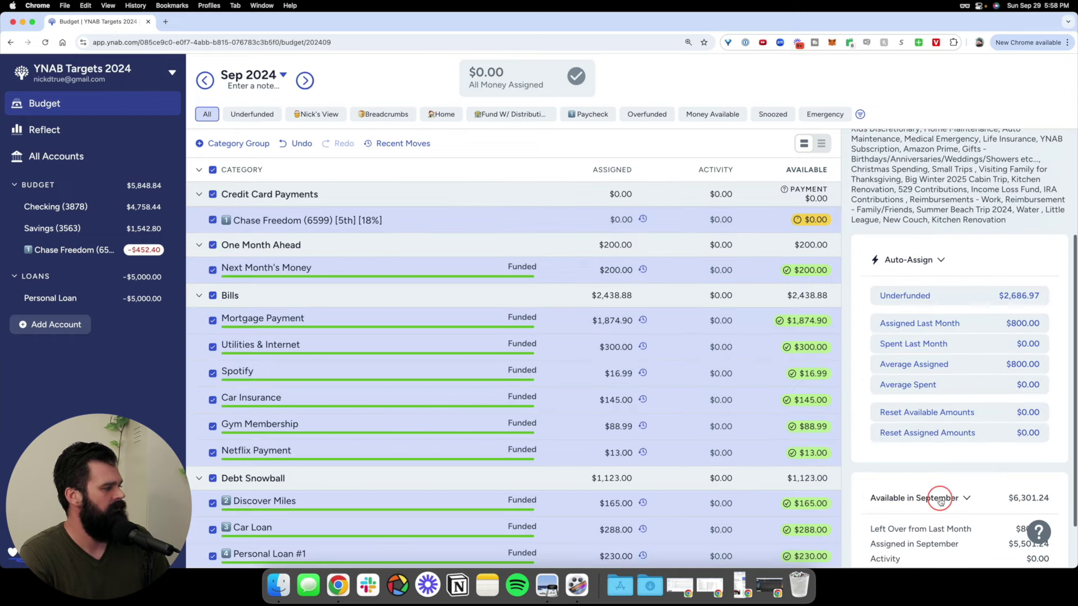
{"action": "left_click", "coordinate": [920, 433]}
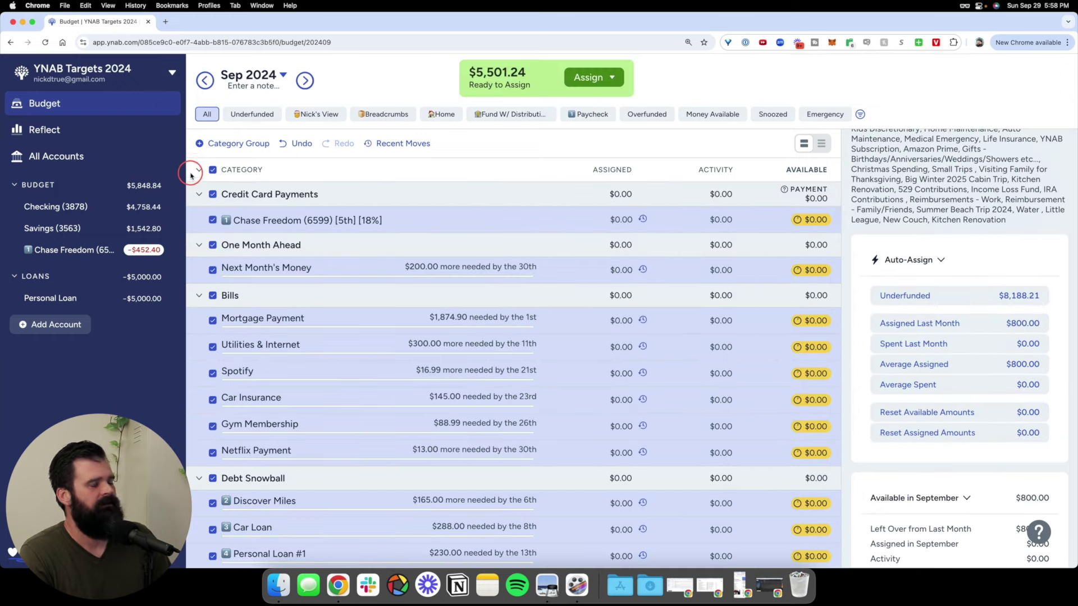
{"action": "left_click", "coordinate": [212, 170]}
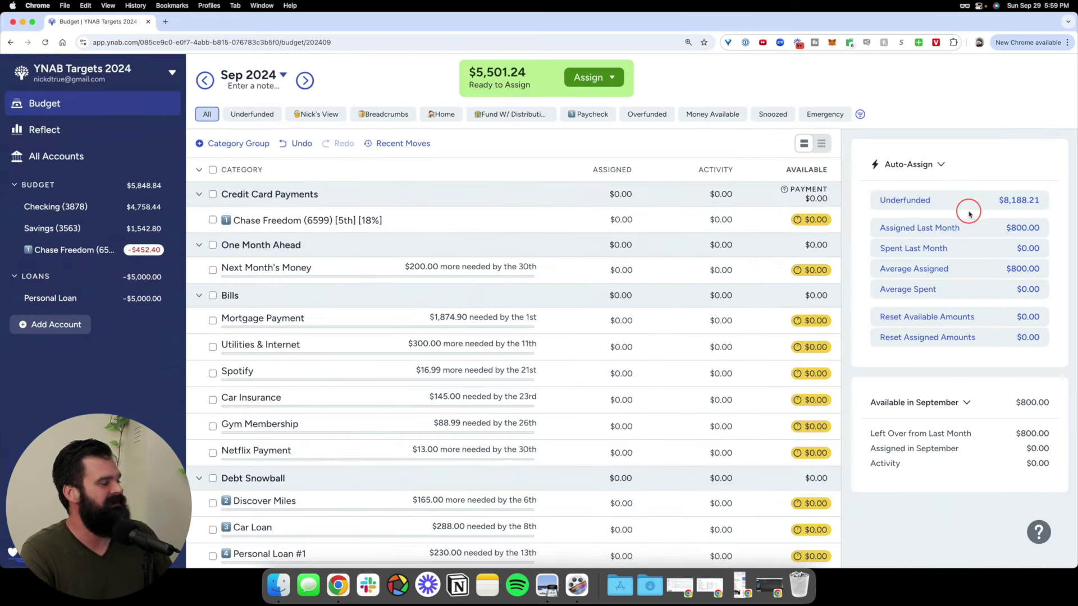
Step: Review September's whole-budget Underfunded total, the Next Month's Money target and the amounts needed in the remaining category groups
{"action": "left_click", "coordinate": [1017, 207]}
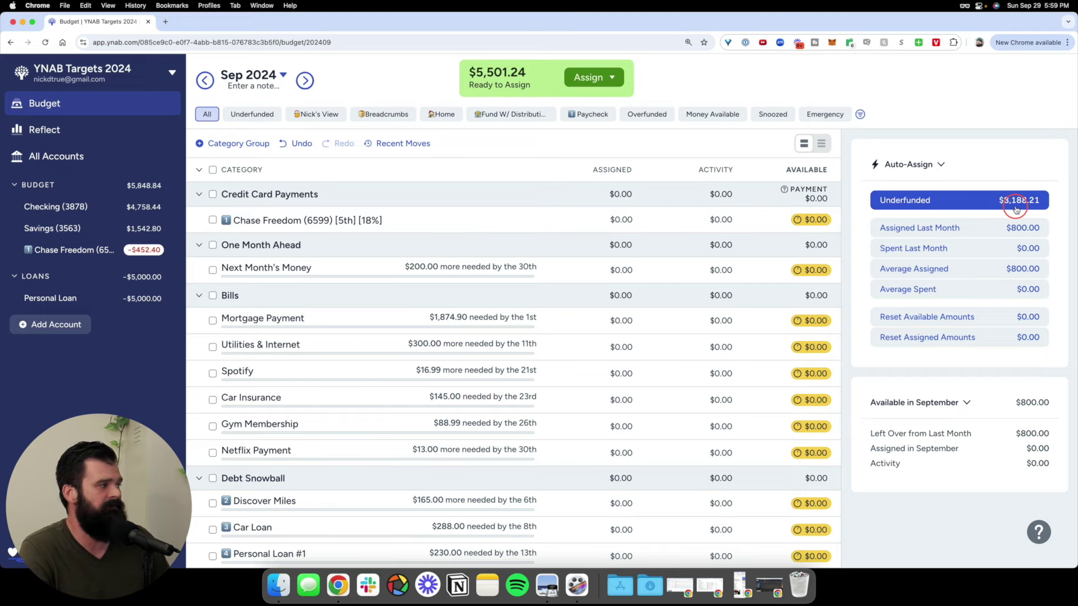
{"action": "scroll", "coordinate": [1017, 207], "scroll_direction": "up", "scroll_amount": 5}
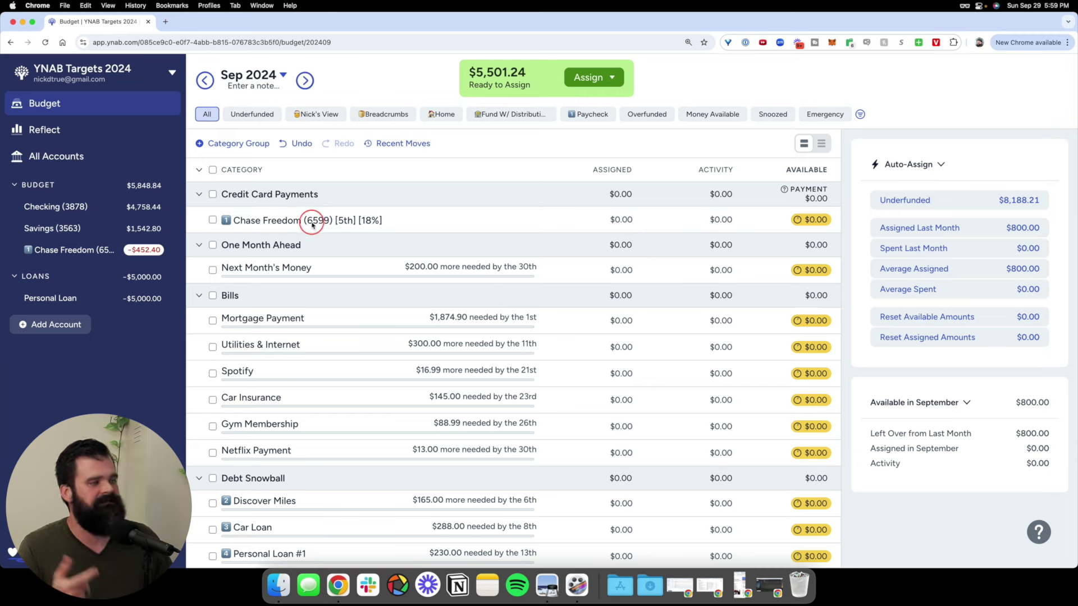
{"action": "left_click", "coordinate": [350, 277]}
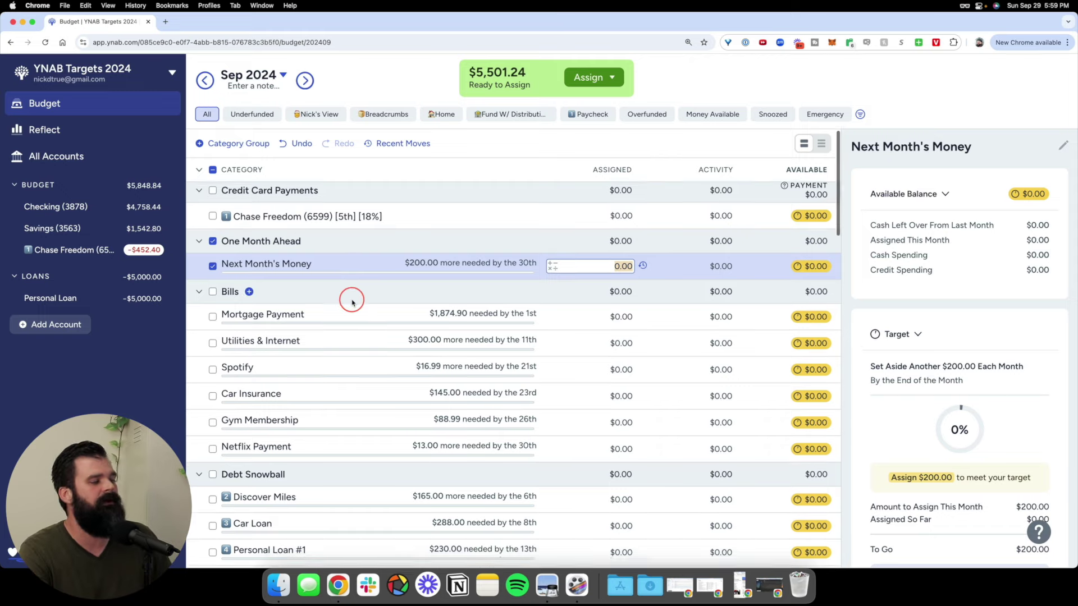
{"action": "scroll", "coordinate": [351, 299], "scroll_direction": "down", "scroll_amount": 3}
{"action": "scroll", "coordinate": [352, 302], "scroll_direction": "down", "scroll_amount": 15}
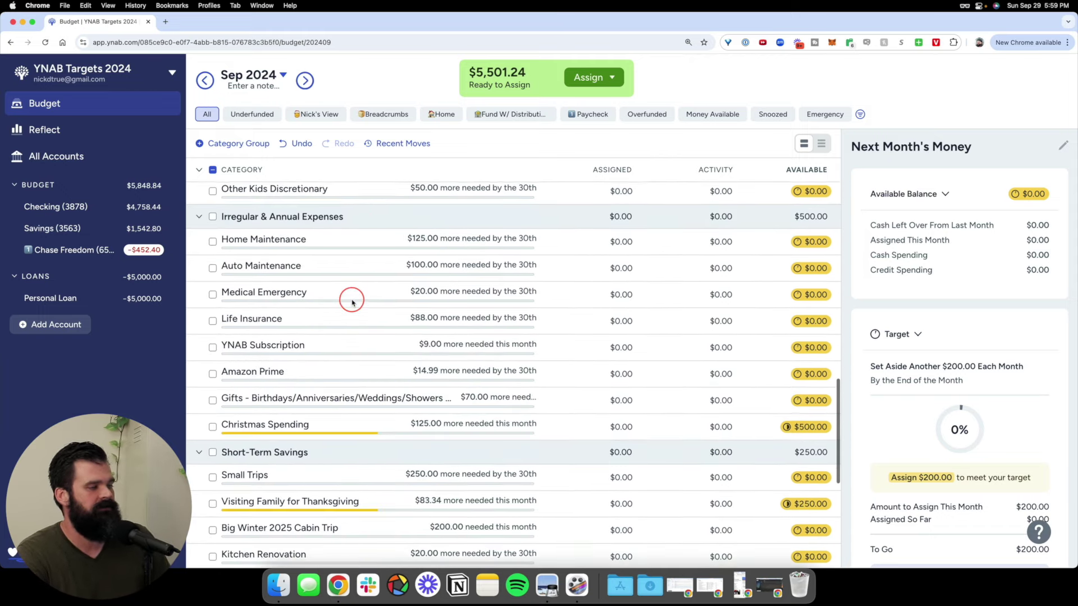
{"action": "scroll", "coordinate": [352, 303], "scroll_direction": "up", "scroll_amount": 1}
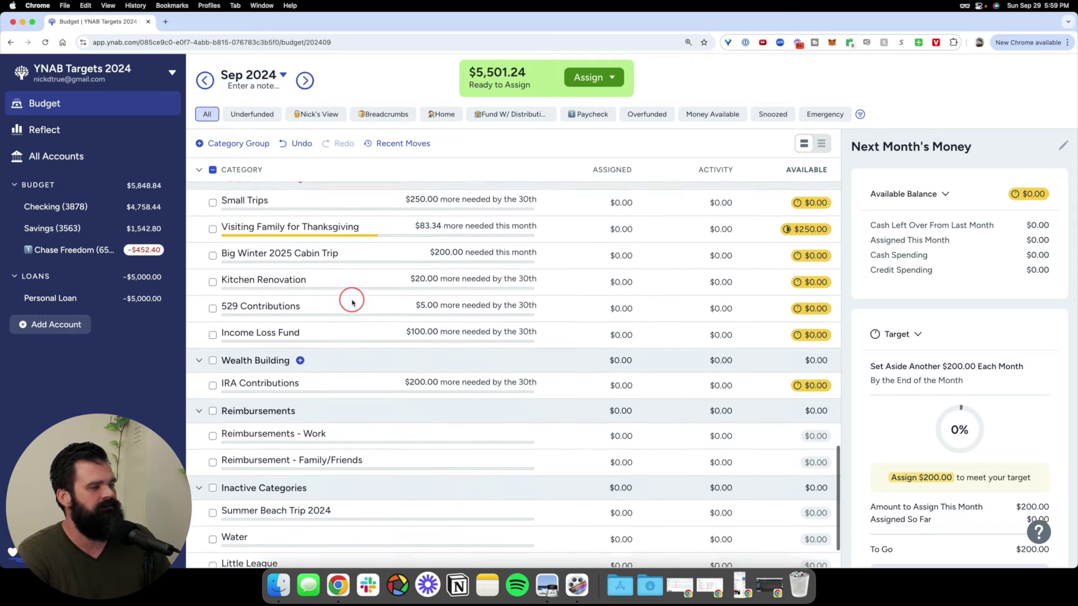
Step: Try raising the IRA Contributions monthly target to $1,000, then undo the change
{"action": "left_click", "coordinate": [368, 385]}
{"action": "scroll", "coordinate": [959, 400], "scroll_direction": "down", "scroll_amount": 1}
{"action": "scroll", "coordinate": [959, 400], "scroll_direction": "down", "scroll_amount": 2}
{"action": "left_click", "coordinate": [956, 416]}
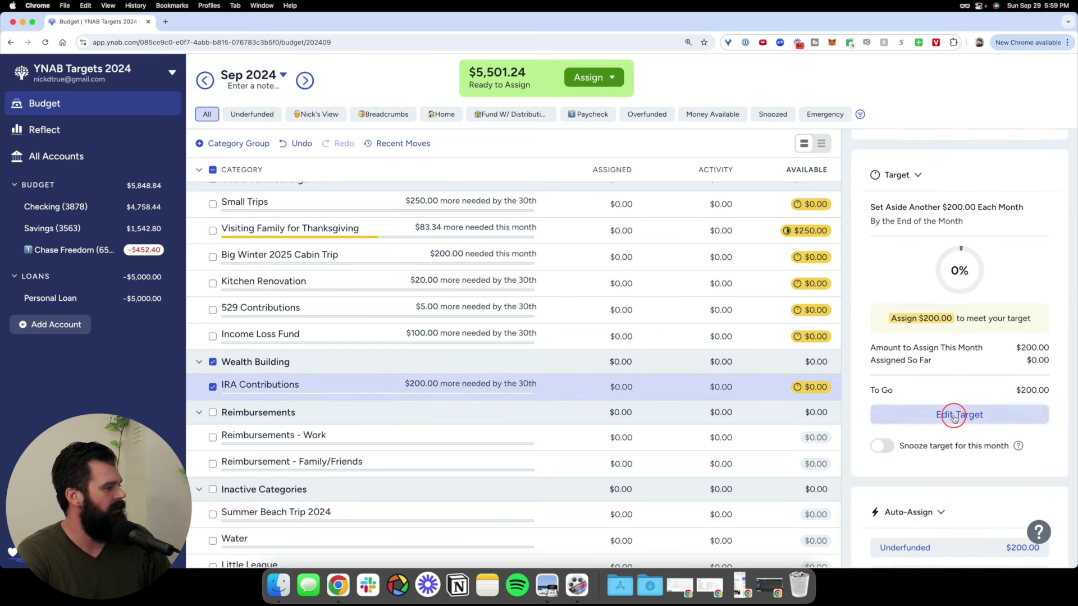
{"action": "type", "text": "1000"}
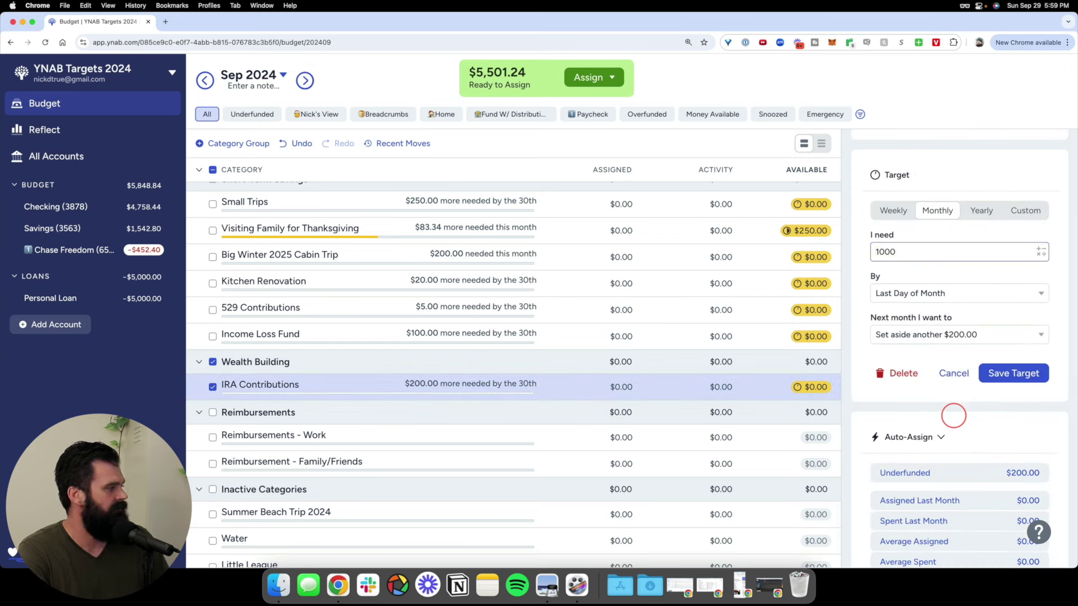
{"action": "key", "text": "Return"}
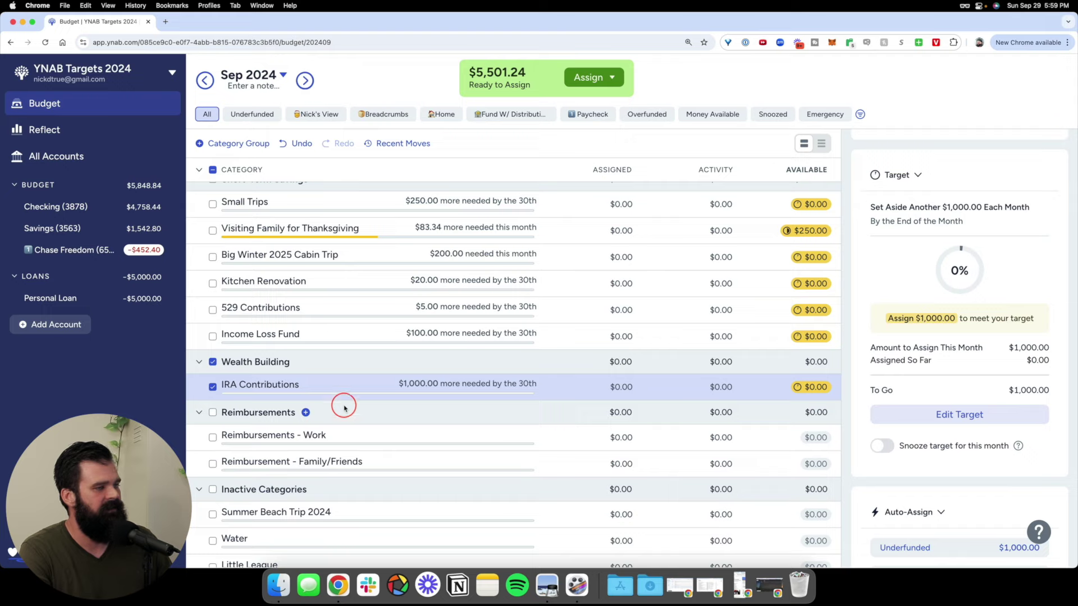
{"action": "left_click", "coordinate": [225, 386]}
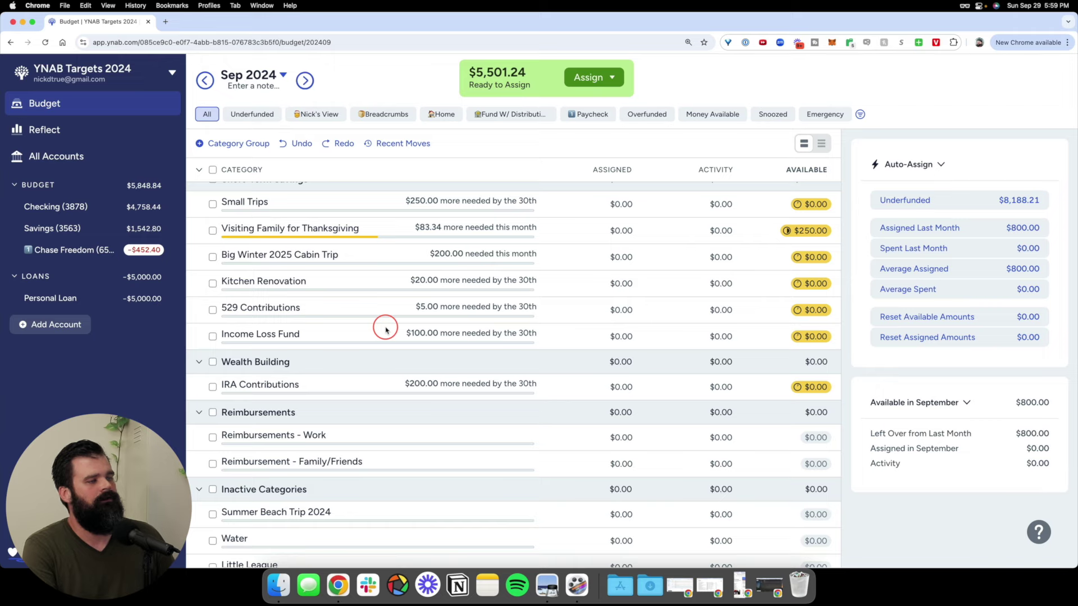
Step: Assign the $50.00 needed this month to Fast Food / Take Out / Uber Eats in Fun Spending
{"action": "scroll", "coordinate": [385, 327], "scroll_direction": "up", "scroll_amount": 10}
{"action": "scroll", "coordinate": [386, 331], "scroll_direction": "up", "scroll_amount": 2}
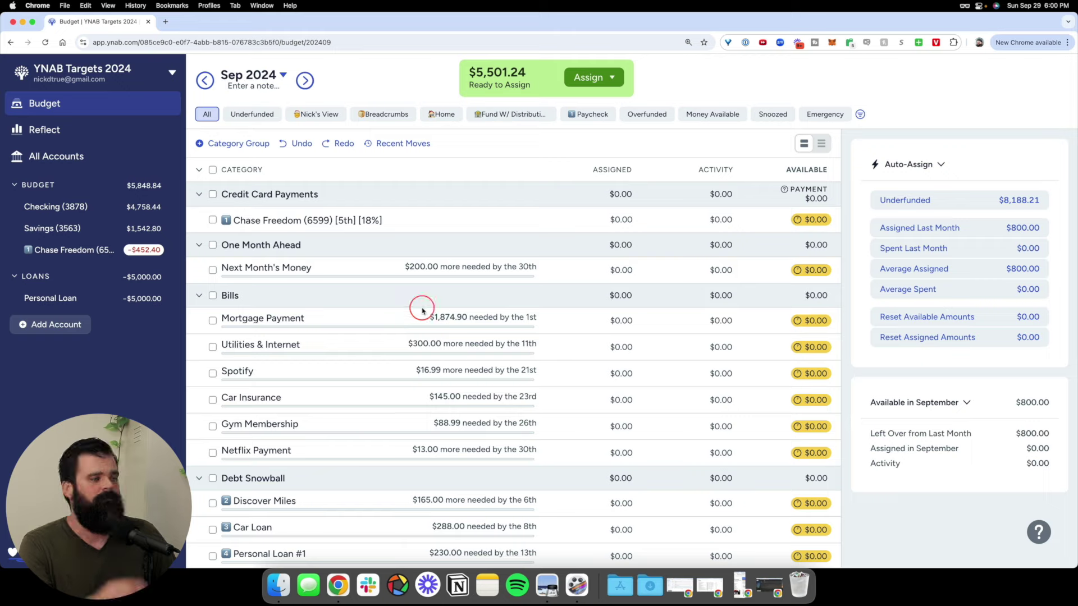
{"action": "scroll", "coordinate": [423, 310], "scroll_direction": "down", "scroll_amount": 5}
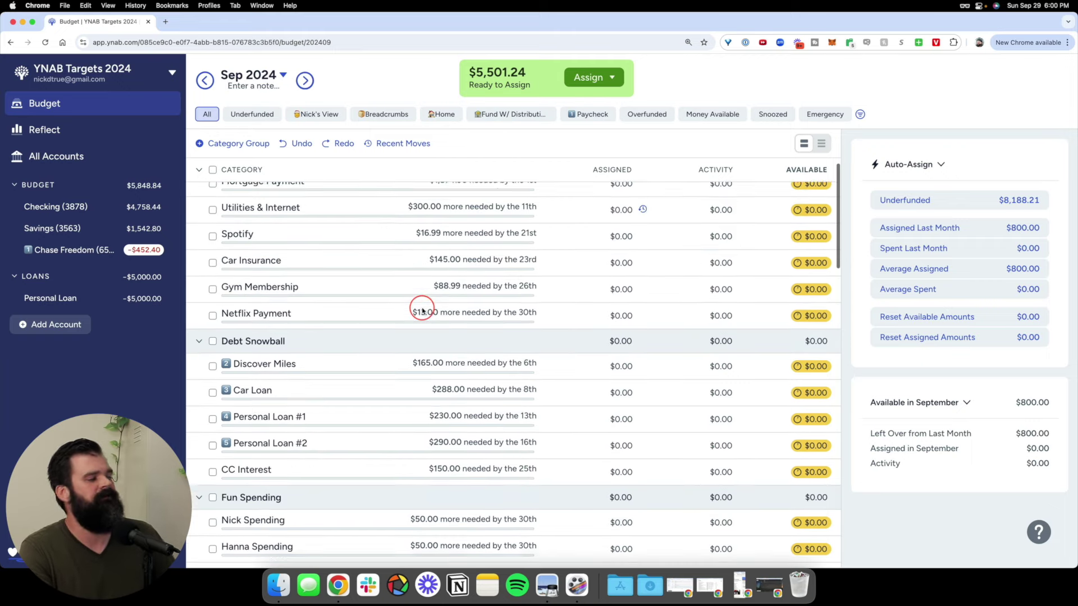
{"action": "scroll", "coordinate": [438, 315], "scroll_direction": "down", "scroll_amount": 2}
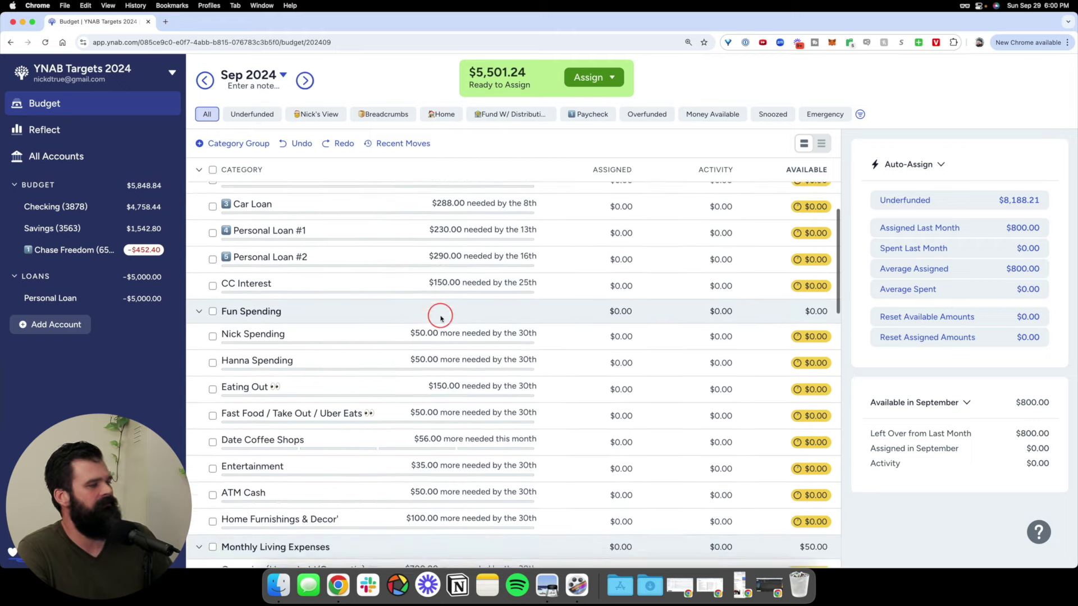
{"action": "scroll", "coordinate": [453, 369], "scroll_direction": "down", "scroll_amount": 1}
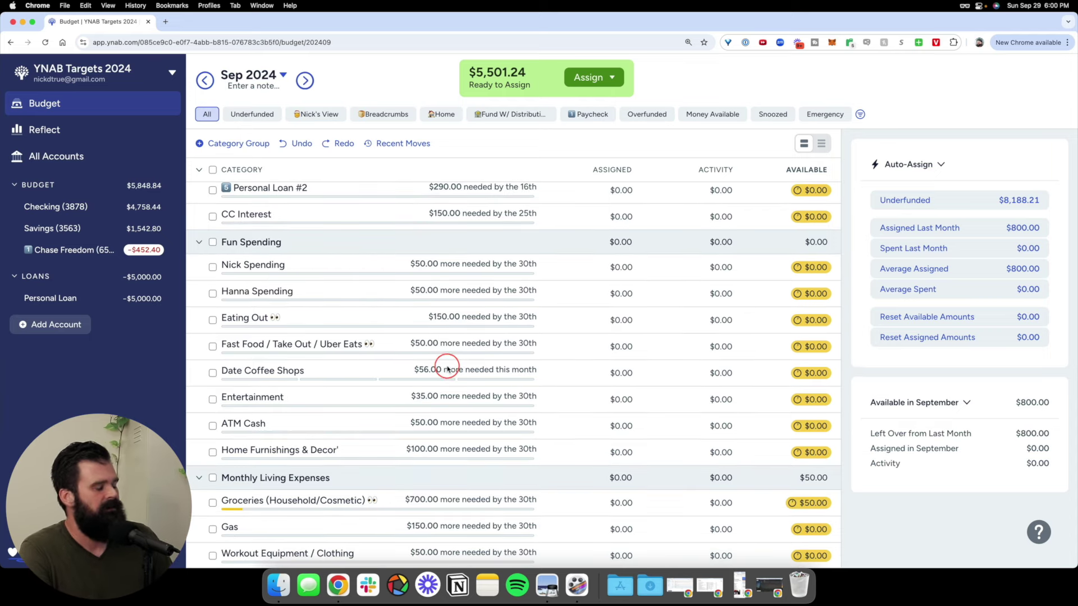
{"action": "left_click", "coordinate": [427, 352]}
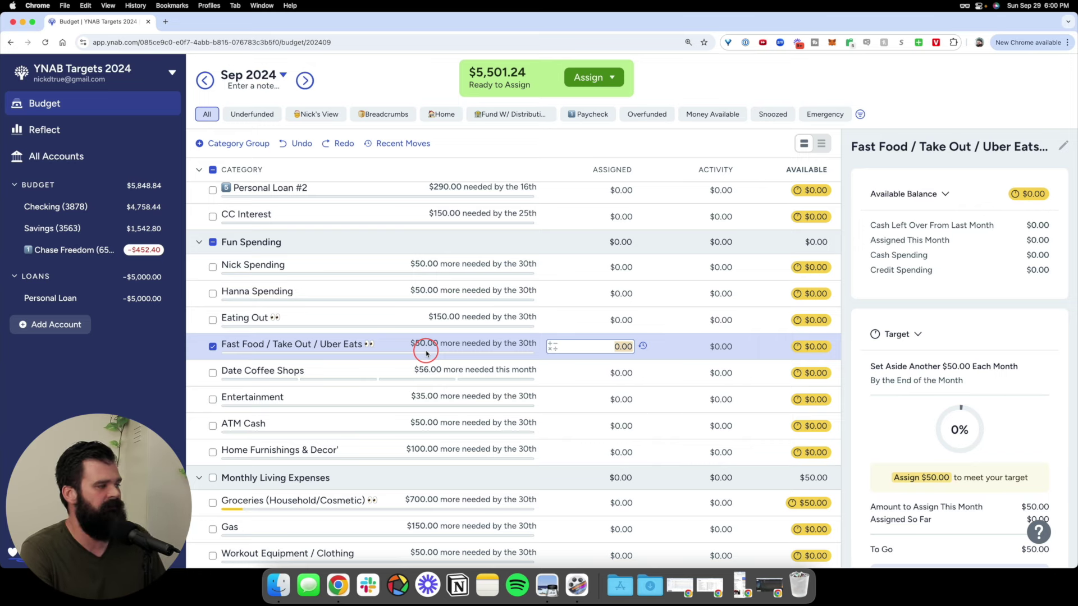
{"action": "left_click", "coordinate": [921, 478]}
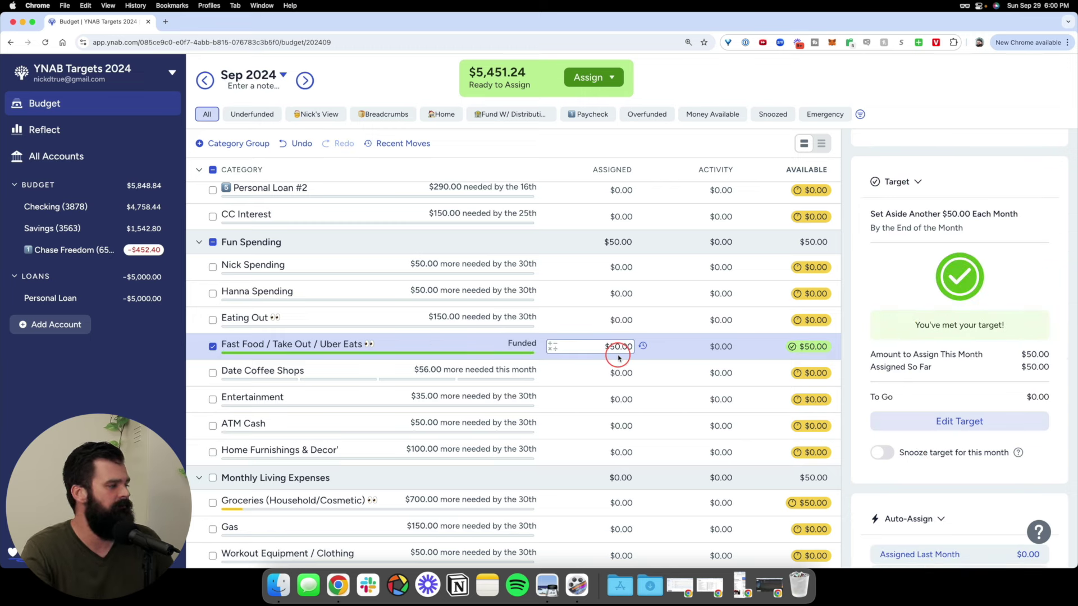
Step: Move $50 from Fast Food / Take Out / Uber Eats to the first personal spending category in Fun Spending
{"action": "left_click", "coordinate": [800, 354]}
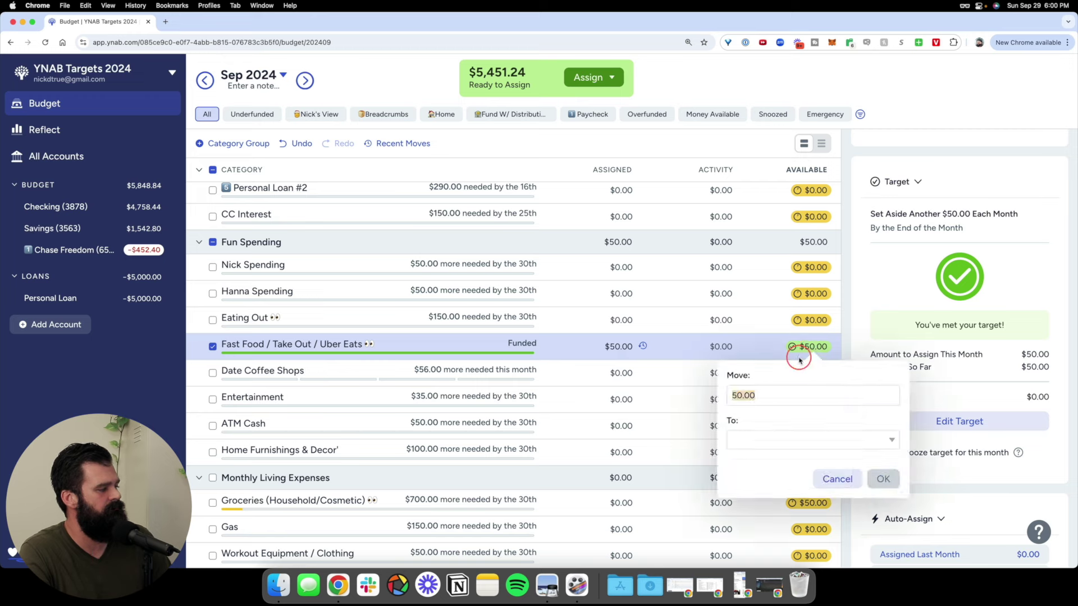
{"action": "type", "text": "50"}
{"action": "key", "text": "Tab"}
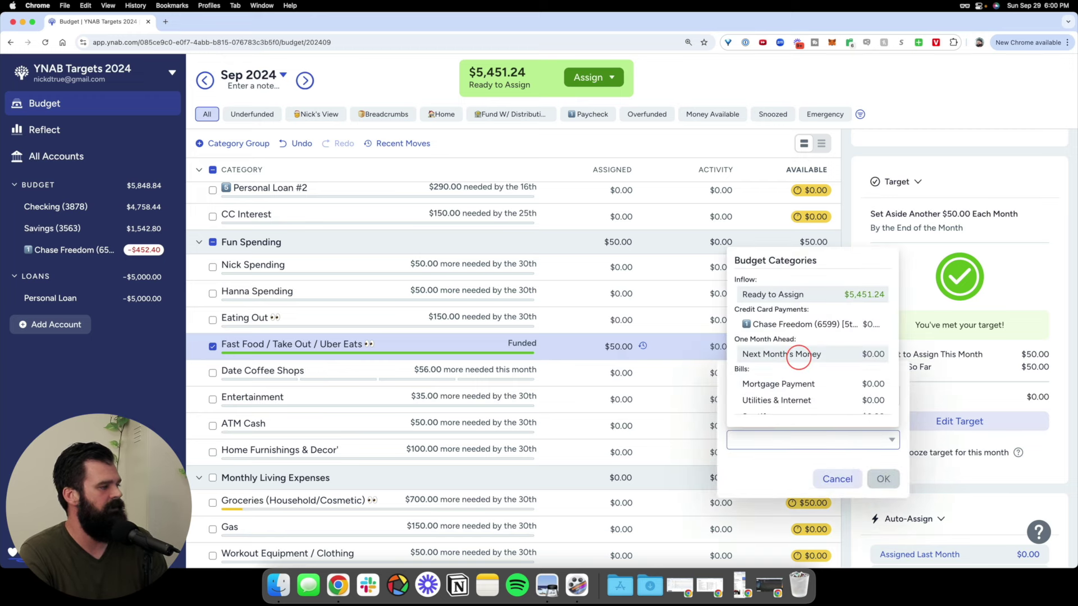
{"action": "type", "text": "NICK"}
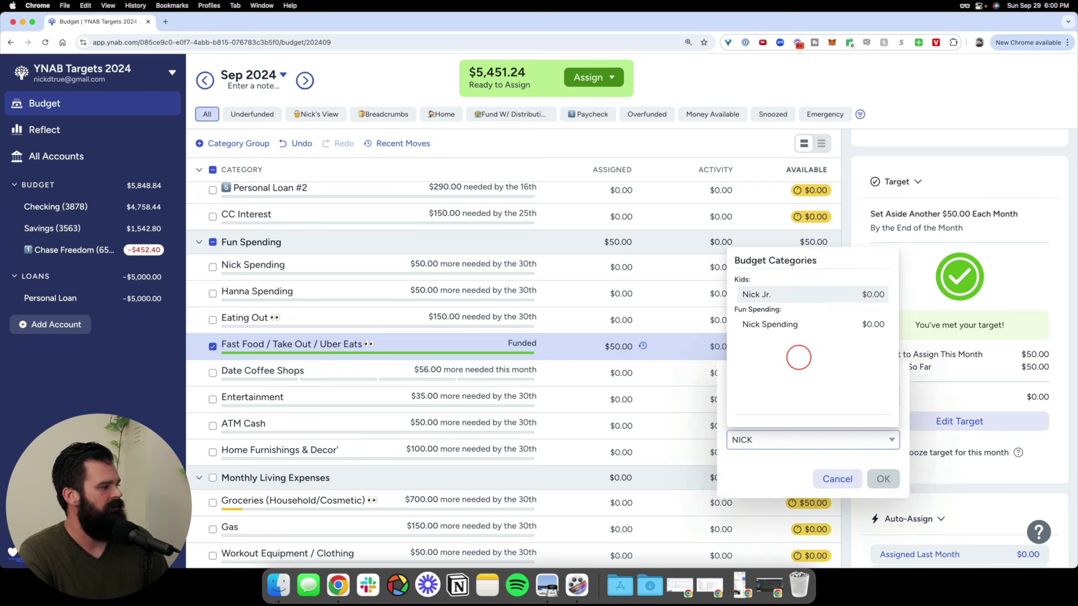
{"action": "key", "text": "Down"}
{"action": "key", "text": "Return"}
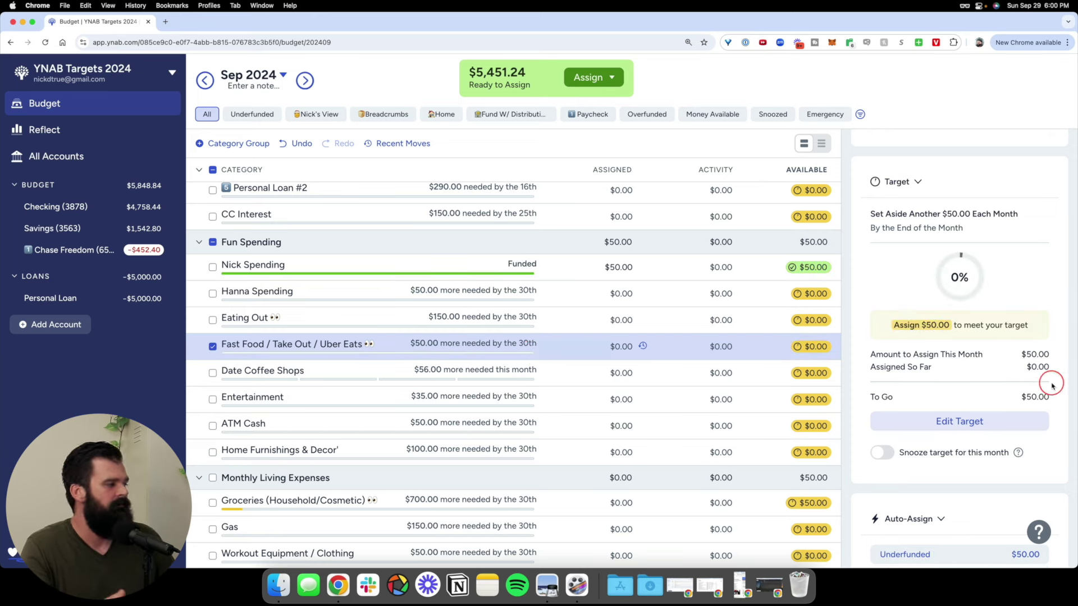
Step: Snooze the Fast Food / Take Out / Uber Eats target for September 2024 and check the category in October
{"action": "scroll", "coordinate": [921, 376], "scroll_direction": "down", "scroll_amount": 2}
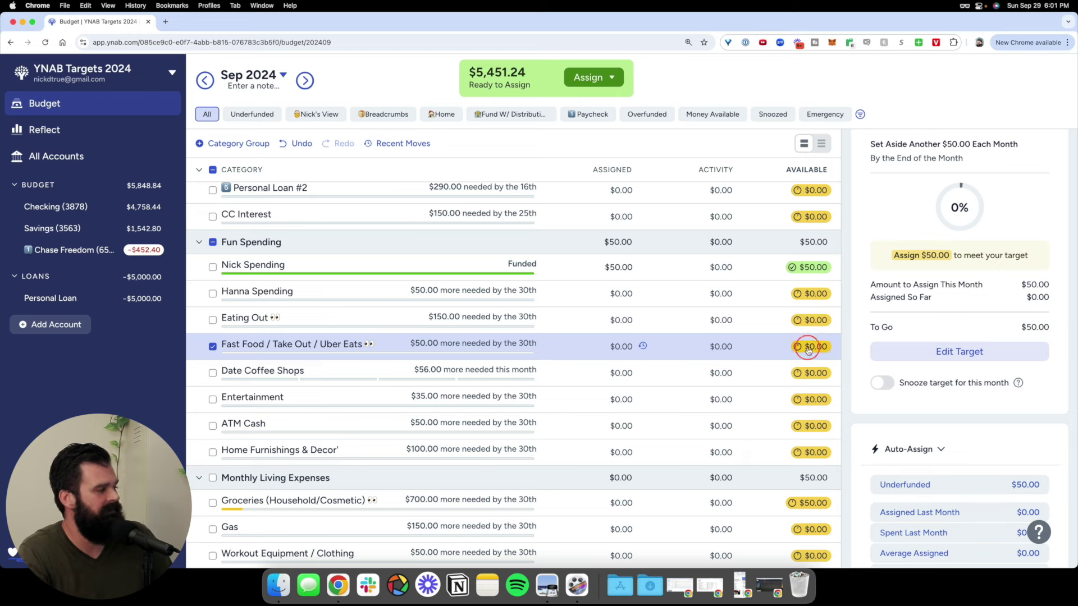
{"action": "left_click", "coordinate": [884, 384]}
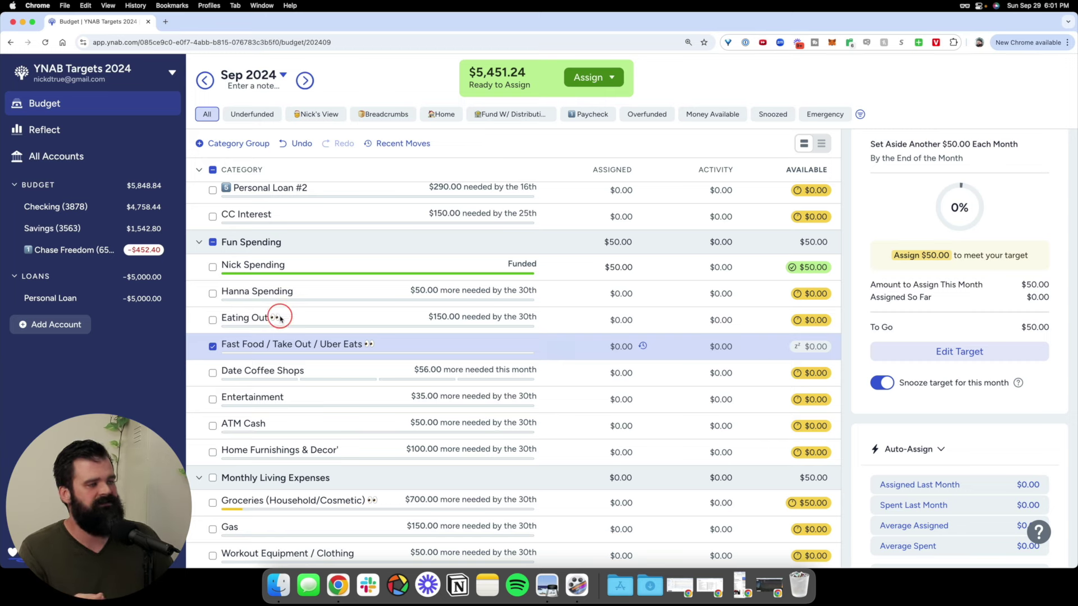
{"action": "left_click", "coordinate": [303, 82]}
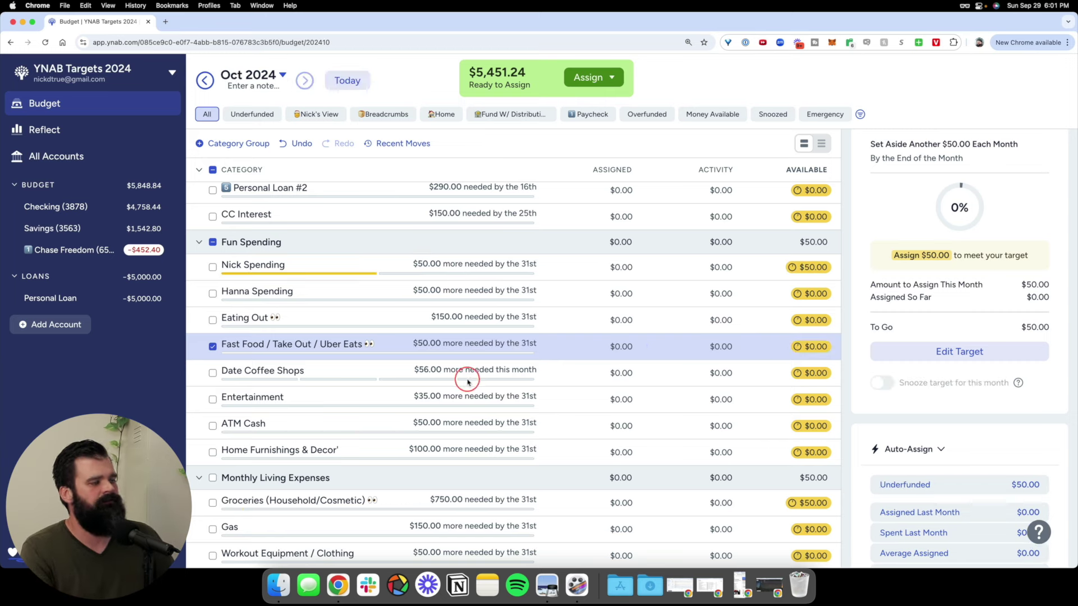